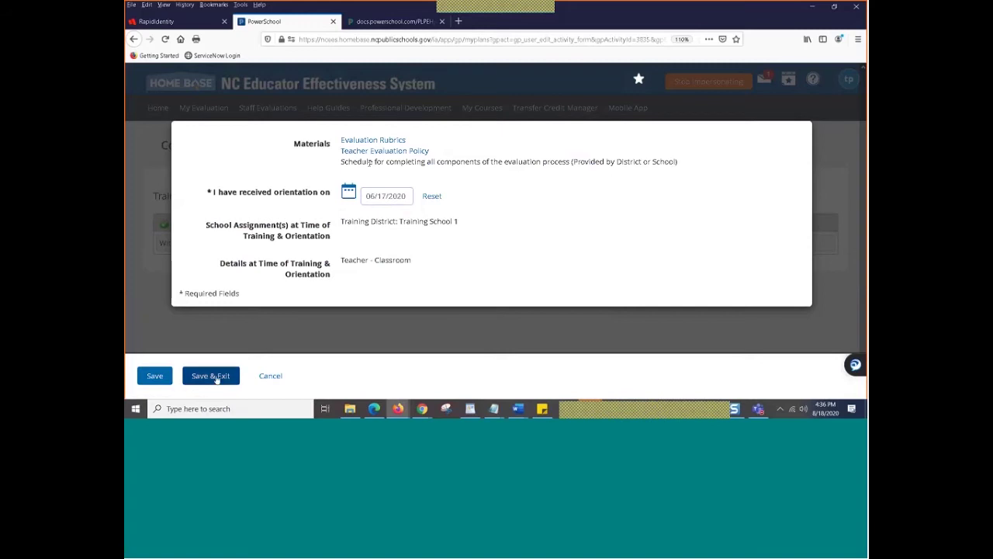
- Save and close the Training / Orientation form and return to the Comprehensive Evaluation 2020-2021 overview
left_click(211, 376)
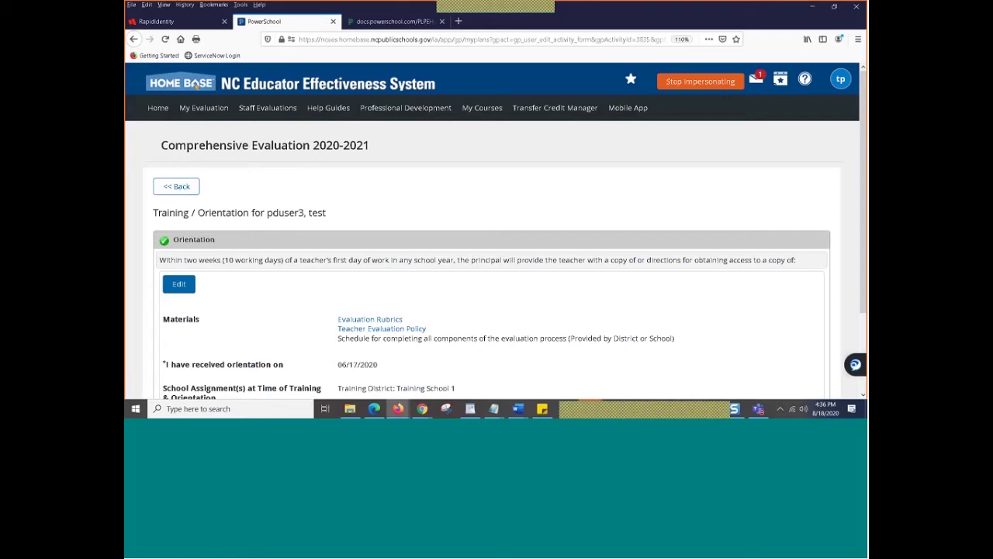
left_click(176, 186)
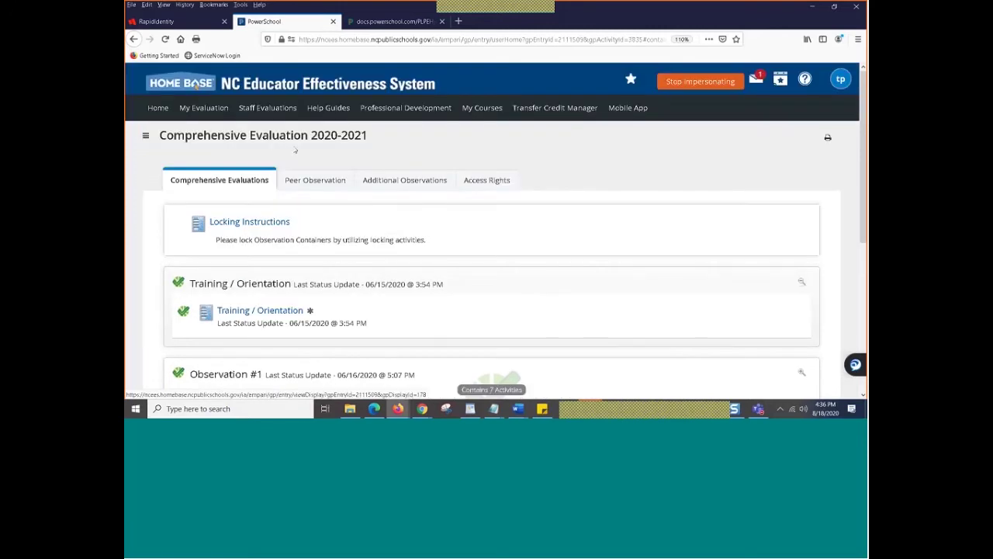
- Open the teacher's own evaluations page and examine which current evaluation plans are listed for 2020-2021
left_click(214, 113)
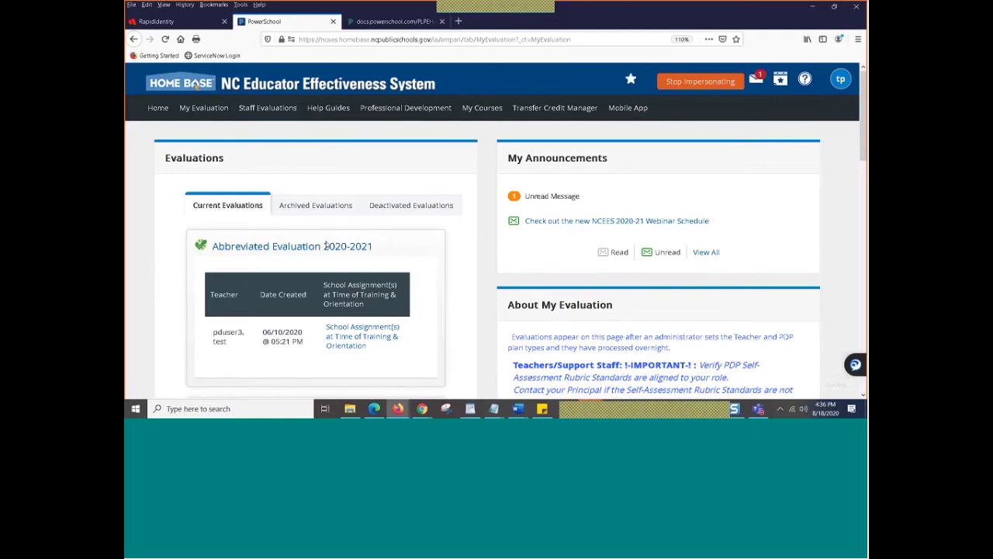
scroll(326, 245, "down", 3)
scroll(326, 245, "down", 15)
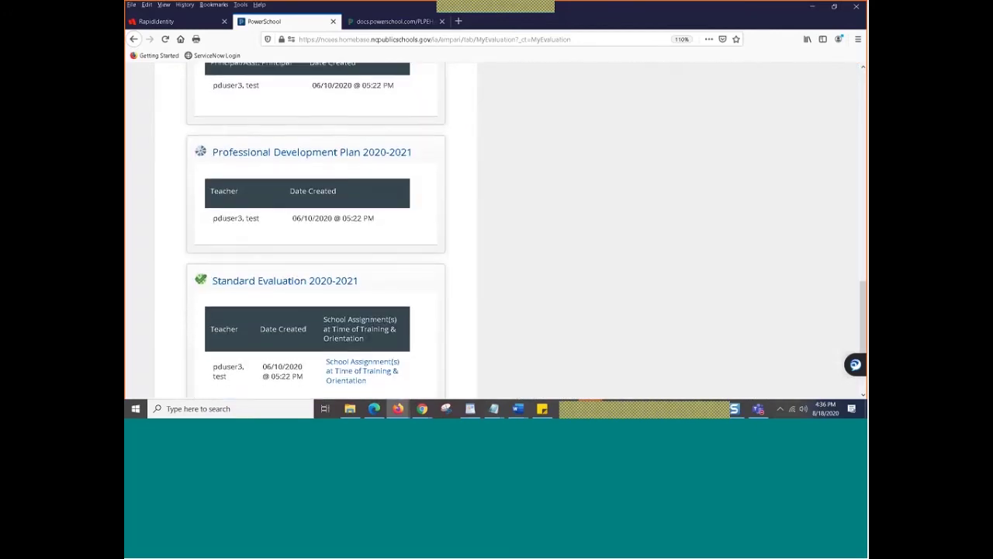
scroll(298, 230, "down", 2)
scroll(299, 225, "up", 15)
scroll(286, 198, "up", 2)
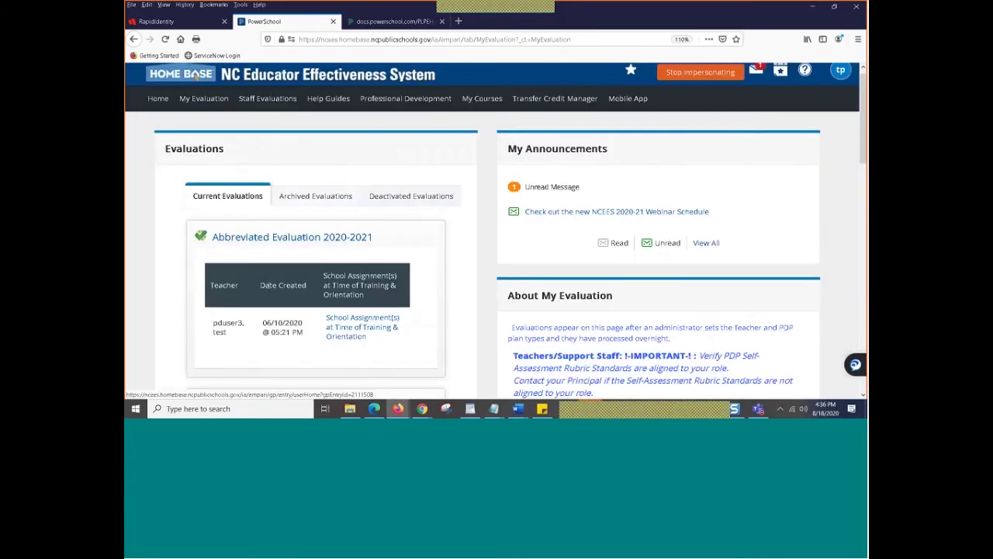
scroll(283, 233, "down", 4)
scroll(279, 289, "down", 2)
scroll(279, 290, "up", 6)
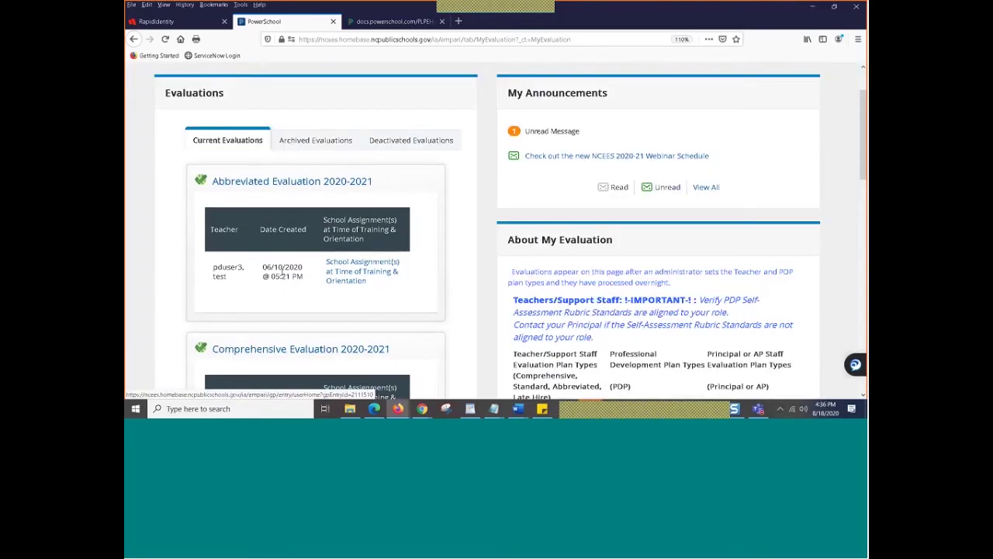
- Stop impersonating the current user and search the user accounts for pduser
left_click(700, 81)
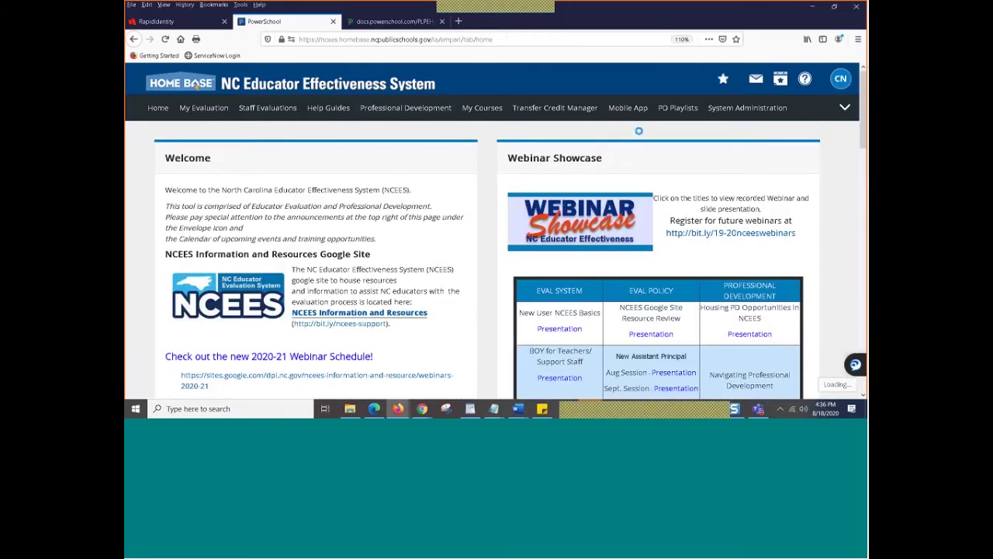
left_click(723, 121)
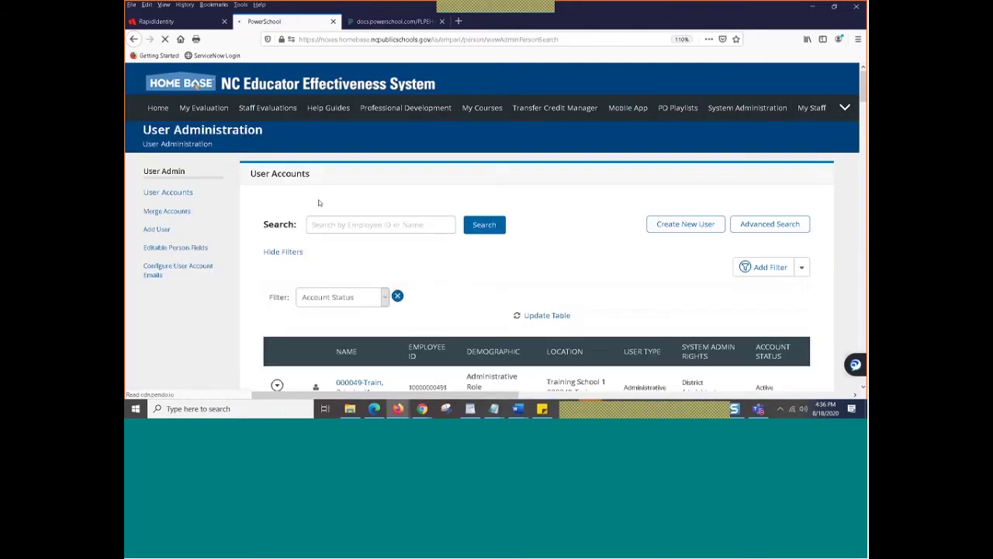
left_click(328, 227)
type("pduser")
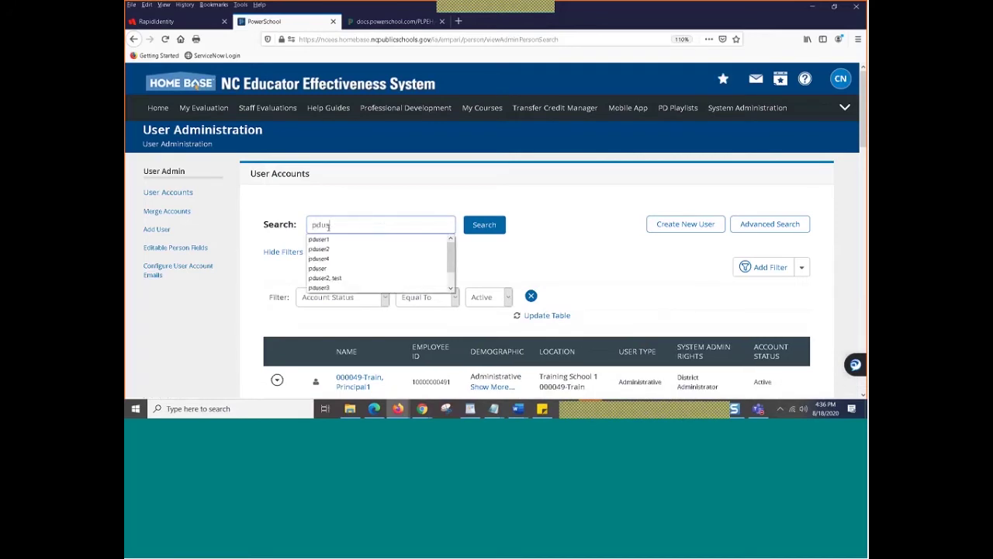
left_click(479, 231)
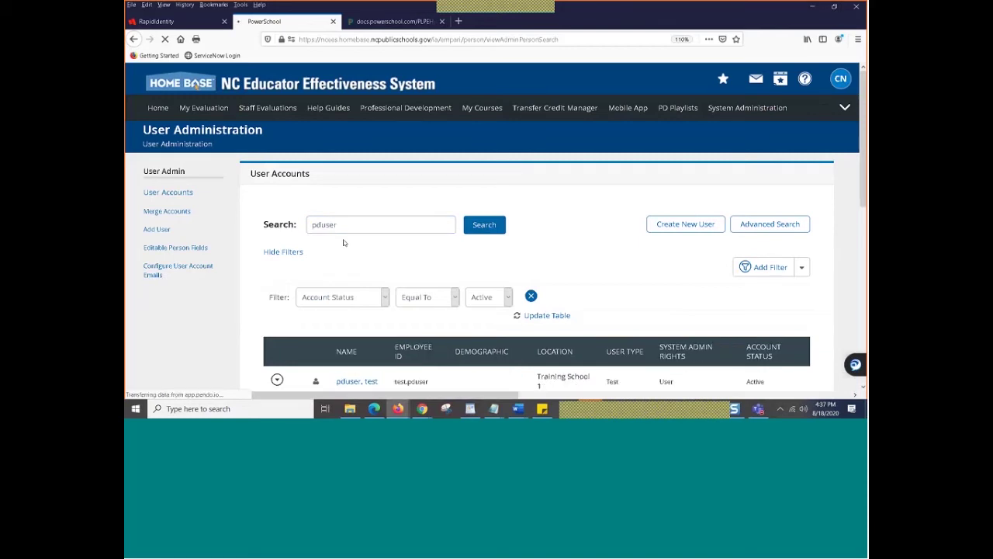
- Impersonate the pduser4 test account from the user account search results
scroll(360, 262, "down", 2)
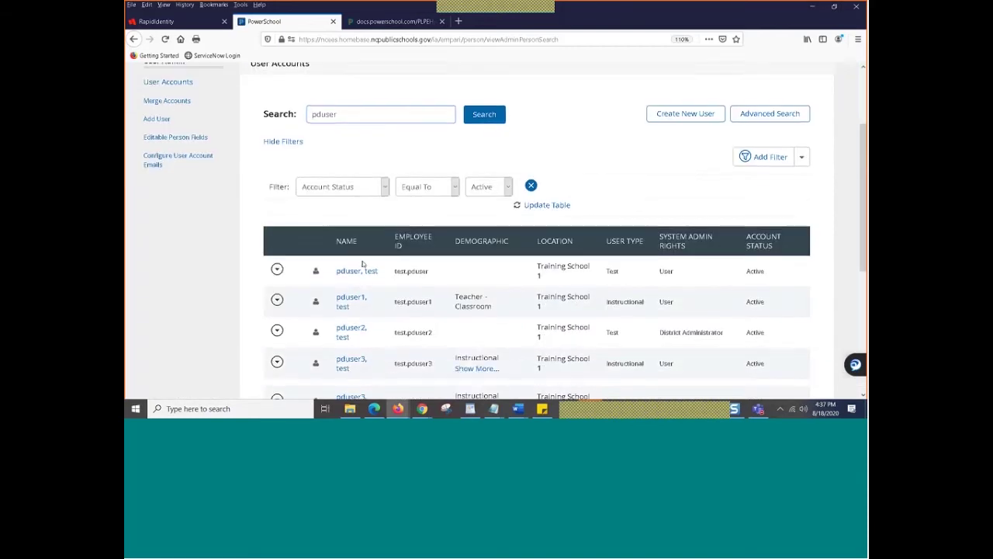
scroll(361, 263, "up", 2)
scroll(365, 266, "down", 2)
scroll(371, 263, "up", 2)
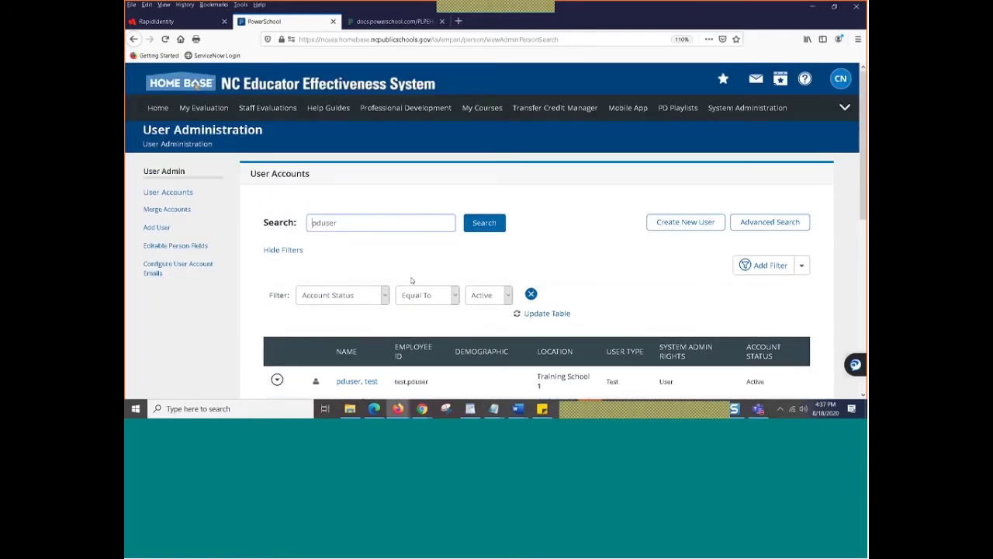
scroll(400, 280, "down", 3)
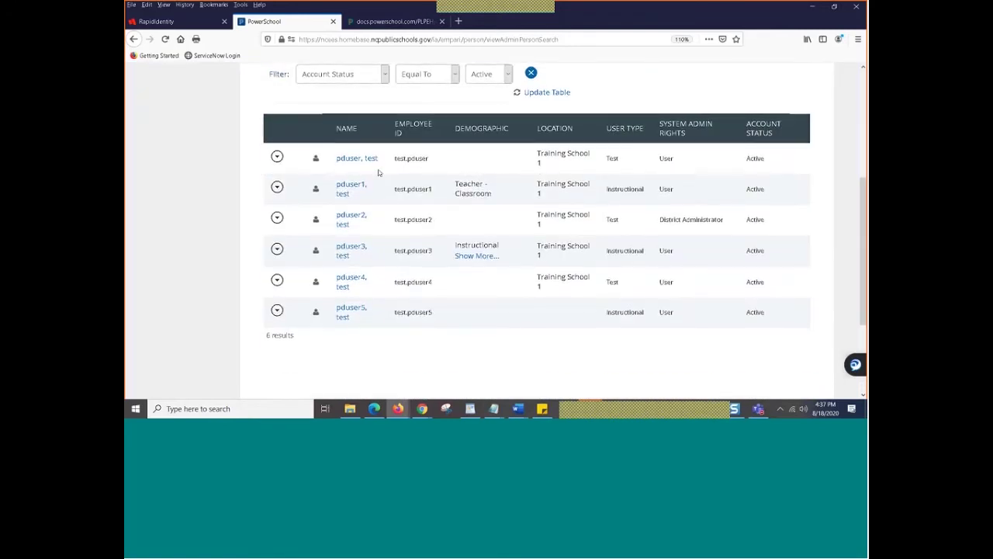
left_click(342, 278)
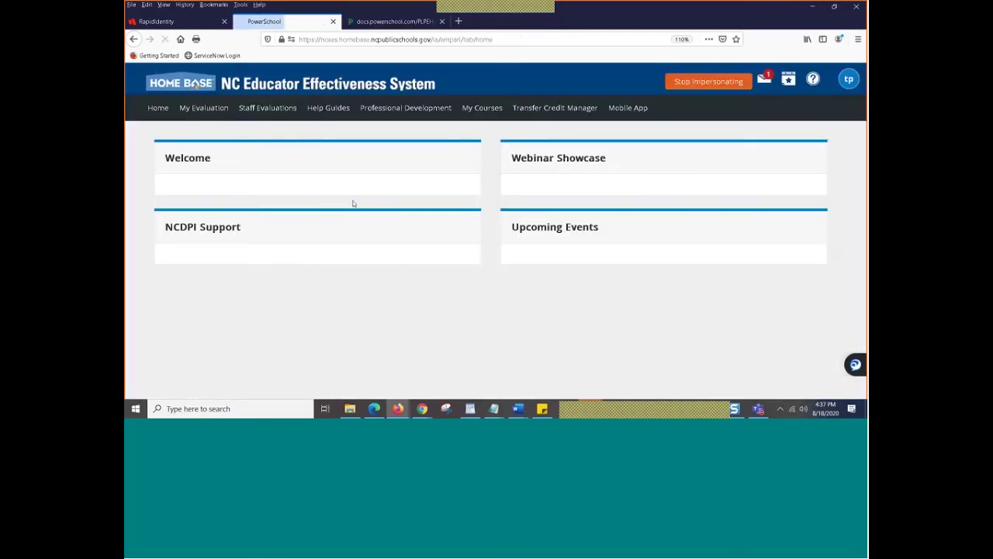
- Open the Standard Evaluation 2020-2021 from the impersonated teacher's current evaluations
left_click(204, 107)
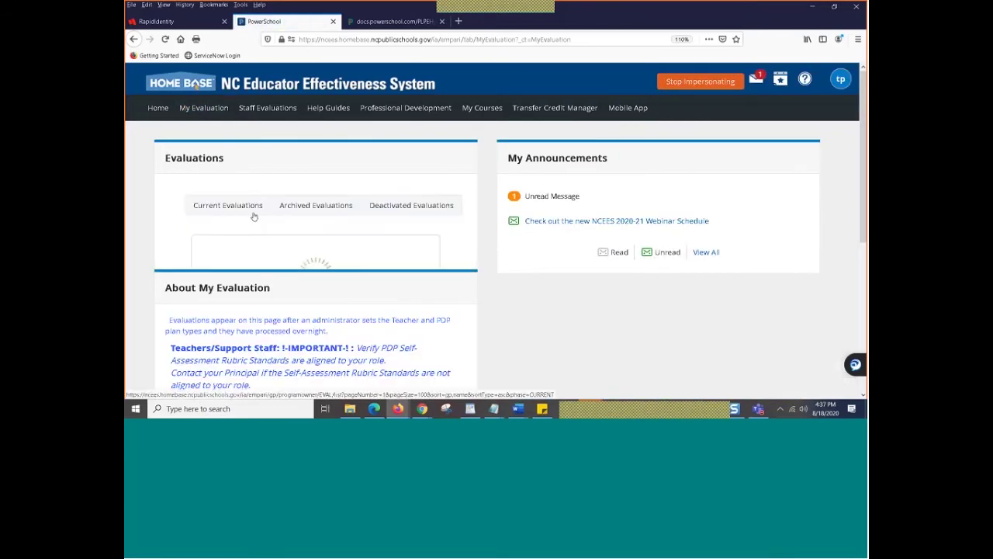
scroll(273, 215, "down", 10)
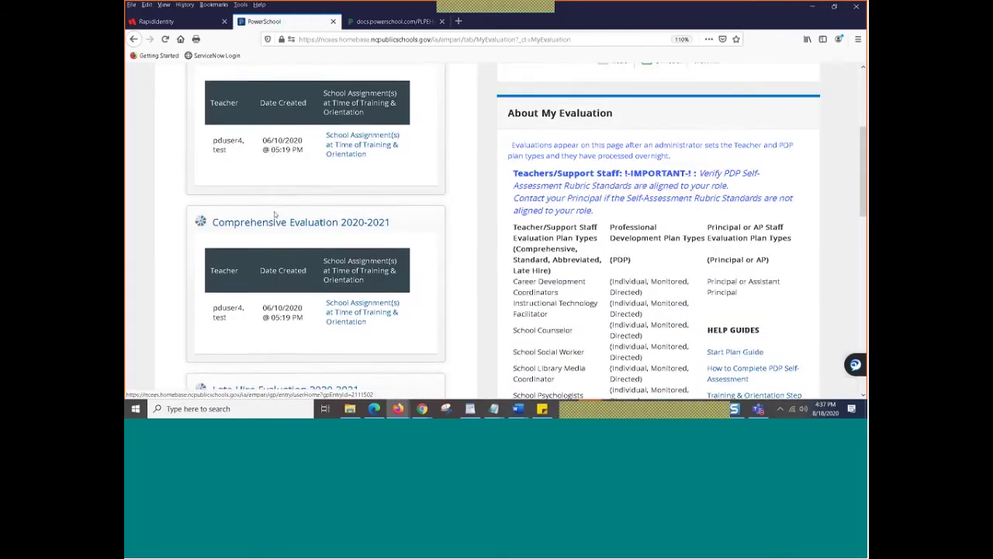
scroll(276, 215, "up", 3)
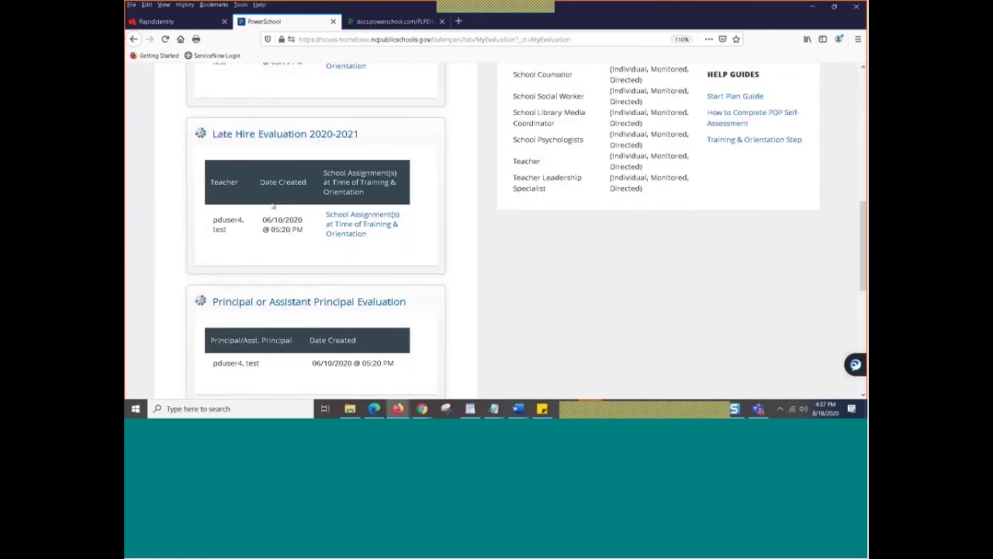
scroll(264, 233, "down", 6)
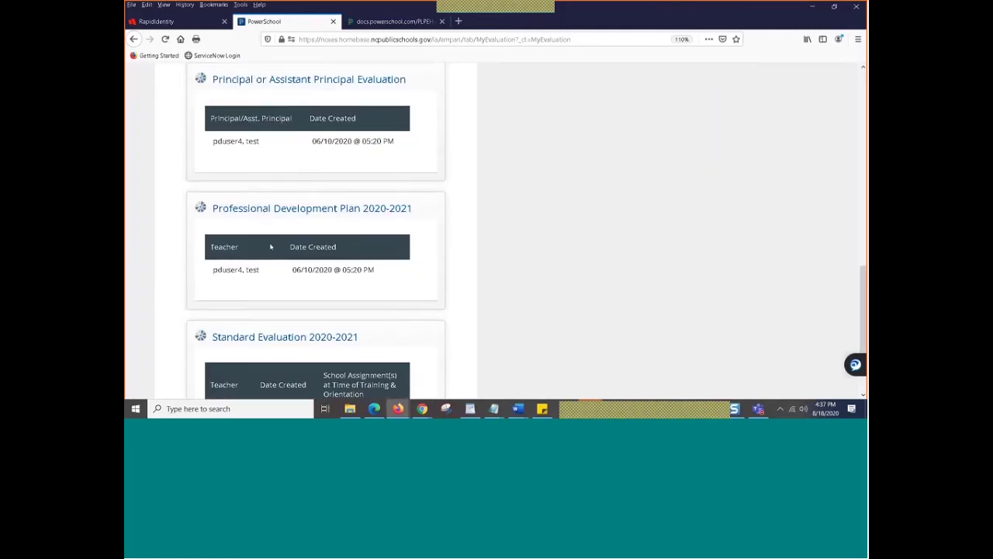
scroll(268, 236, "down", 3)
left_click(347, 229)
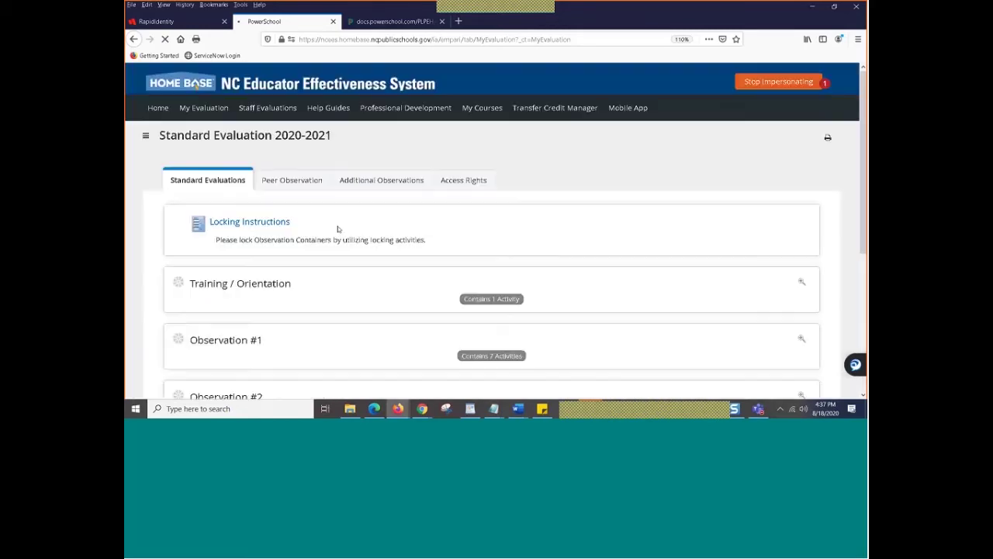
- Expand the Training / Orientation container of the standard evaluation and open its Training / Orientation activity
scroll(339, 234, "down", 3)
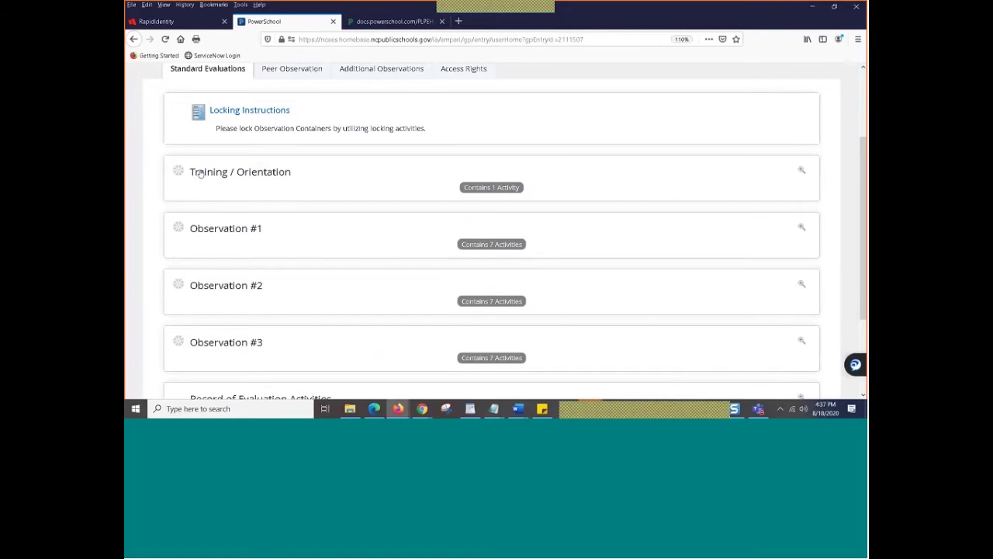
left_click(200, 173)
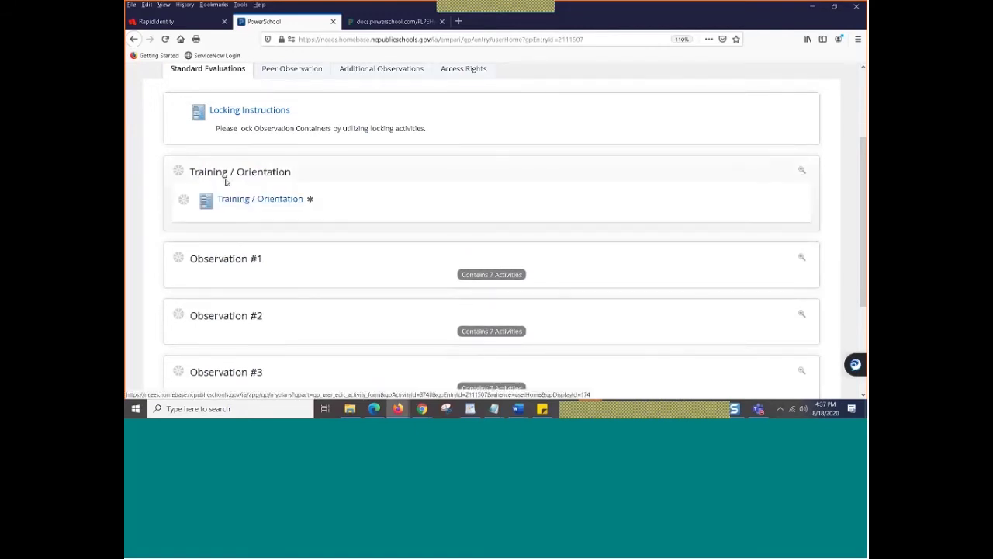
left_click(226, 181)
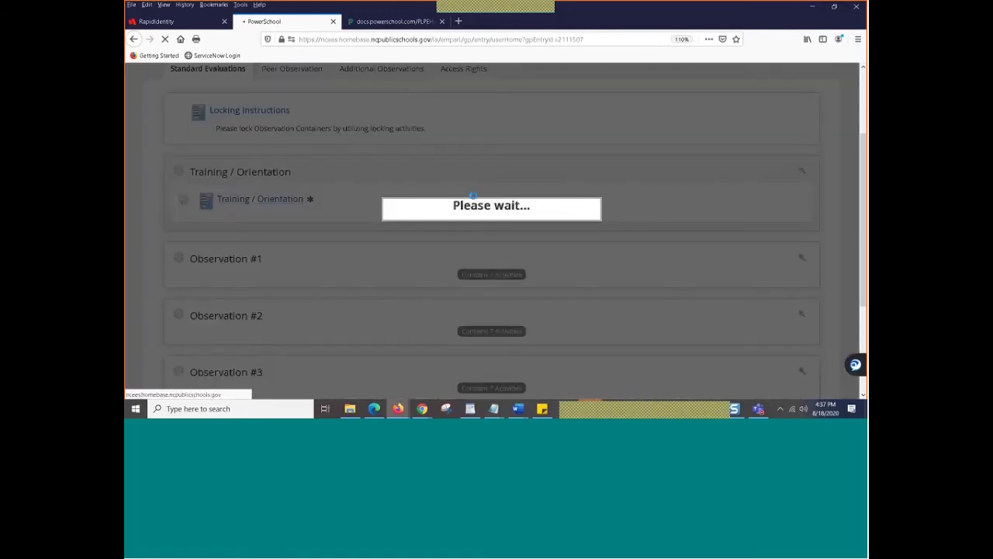
scroll(419, 199, "down", 2)
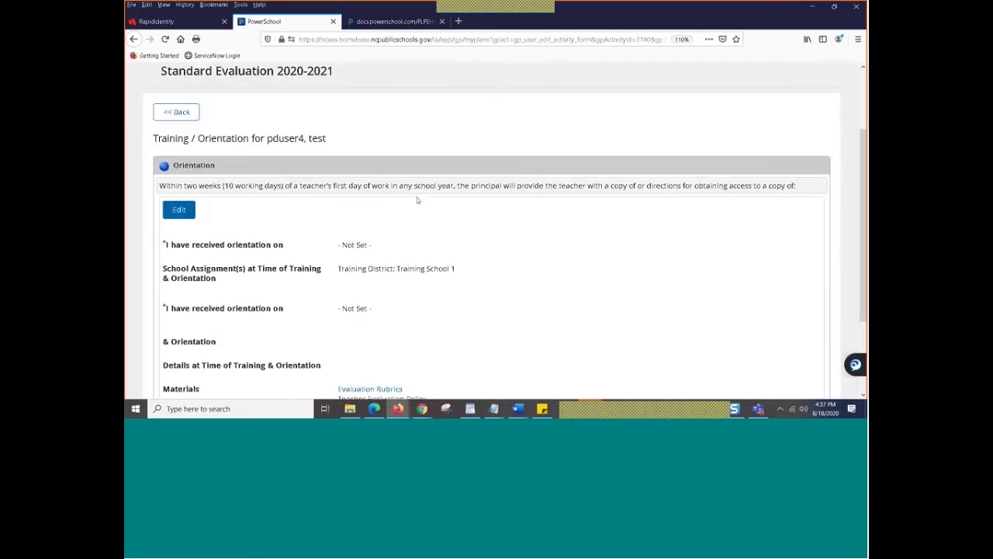
- Set the orientation received date to 08/11/2020, save the form and mark the Training / Orientation activity complete
left_click(179, 186)
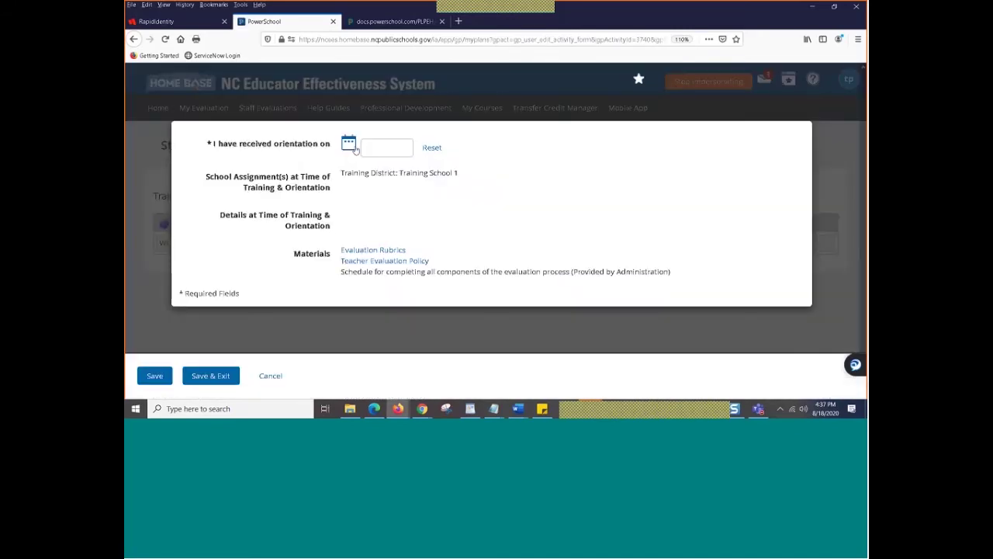
left_click(348, 143)
left_click(465, 237)
left_click(211, 376)
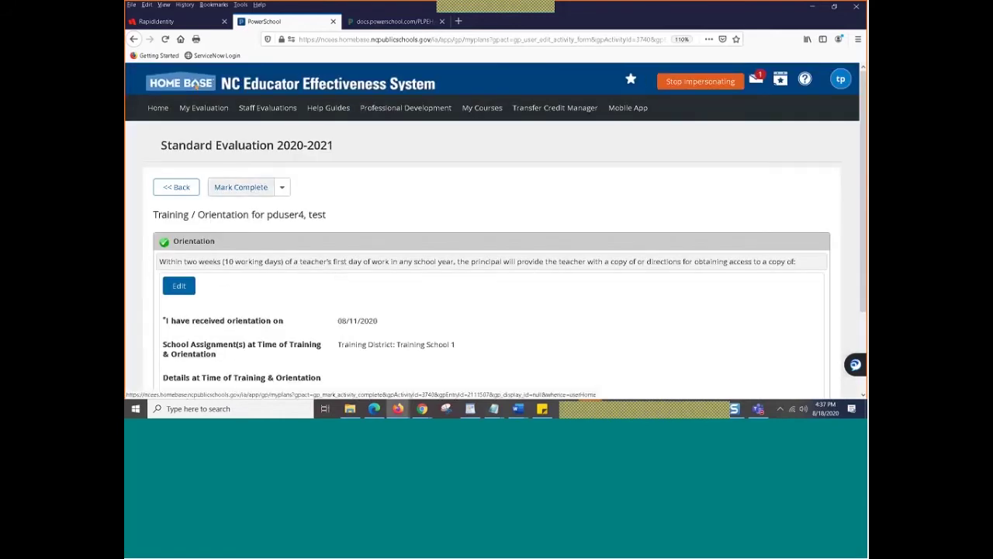
left_click(241, 187)
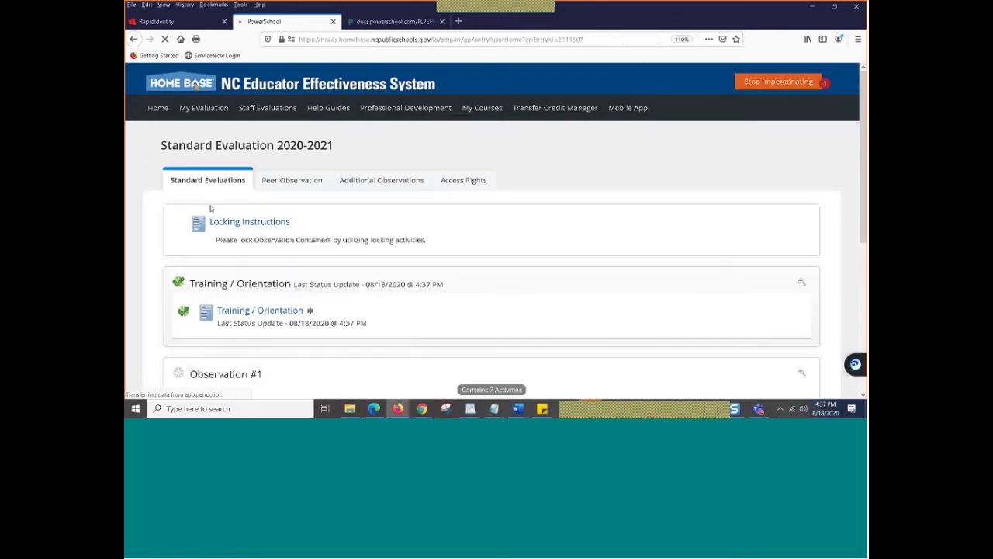
- Expand Observation #1 and examine its activities, including the information on Pre-Observation Conference - Teacher Acknowledgment #1
scroll(288, 271, "down", 5)
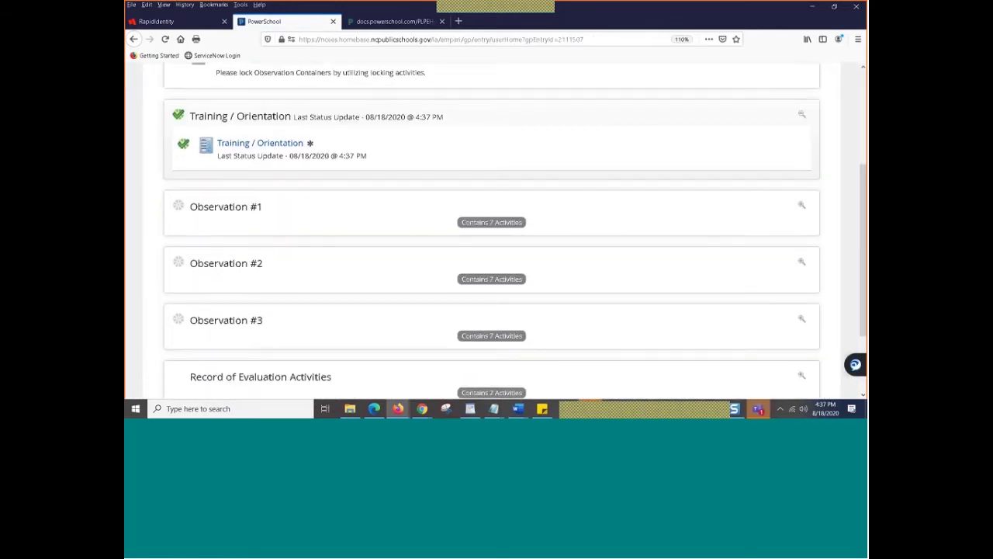
left_click(208, 208)
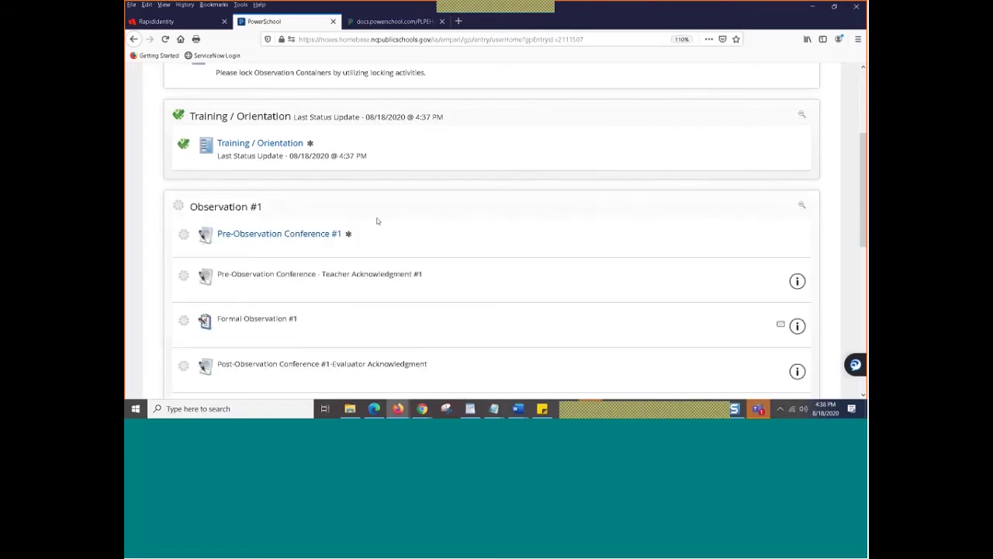
scroll(403, 215, "down", 2)
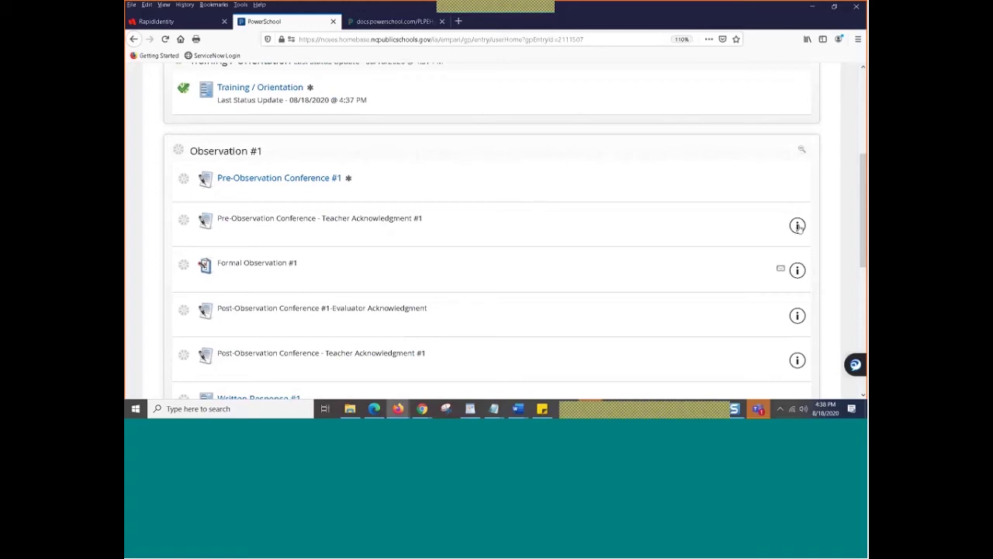
mouse_move(799, 227)
- Draft an e-mail about Formal Observation #1 with the peer observer and one evaluator as recipients, and close the message dialog
left_click(780, 270)
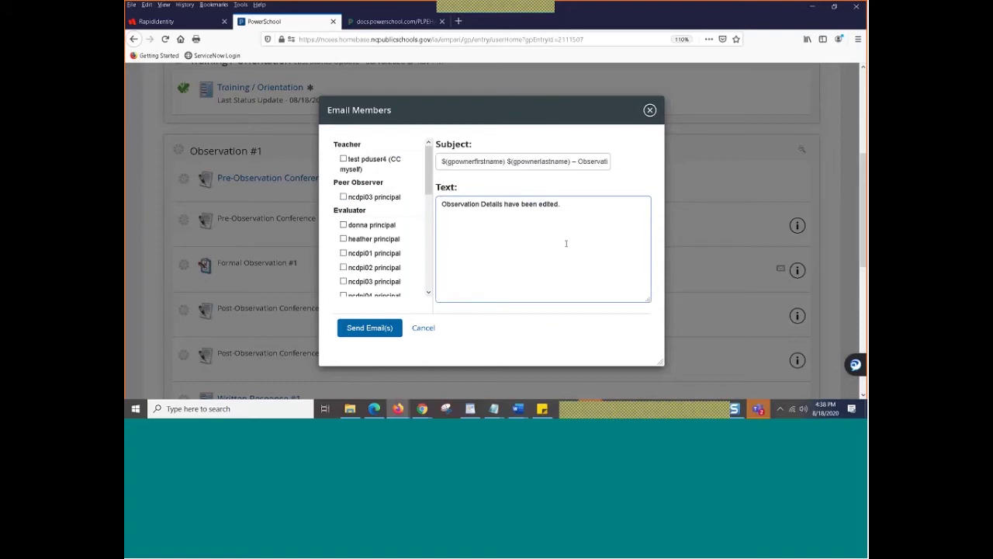
left_click(344, 225)
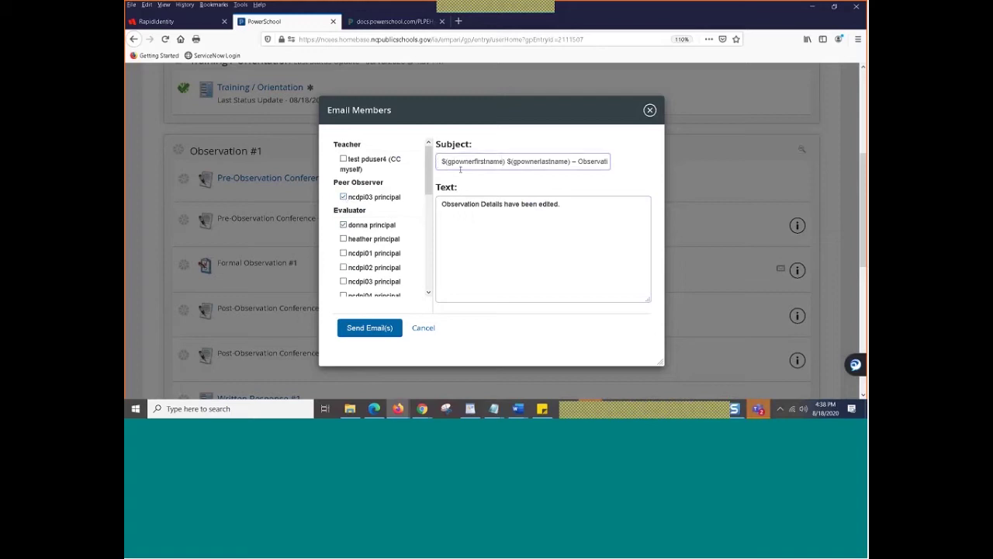
left_click_drag(576, 162, 610, 161)
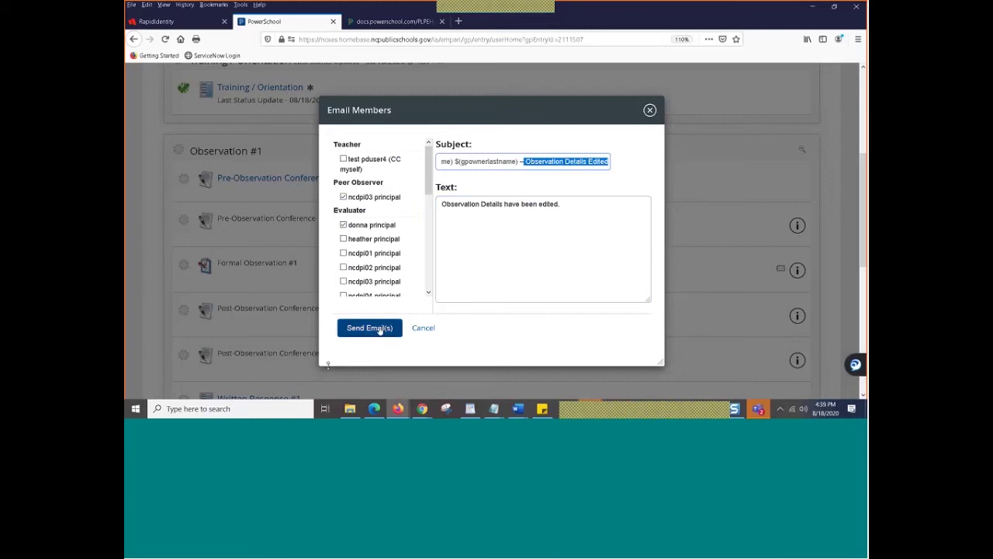
left_click(380, 330)
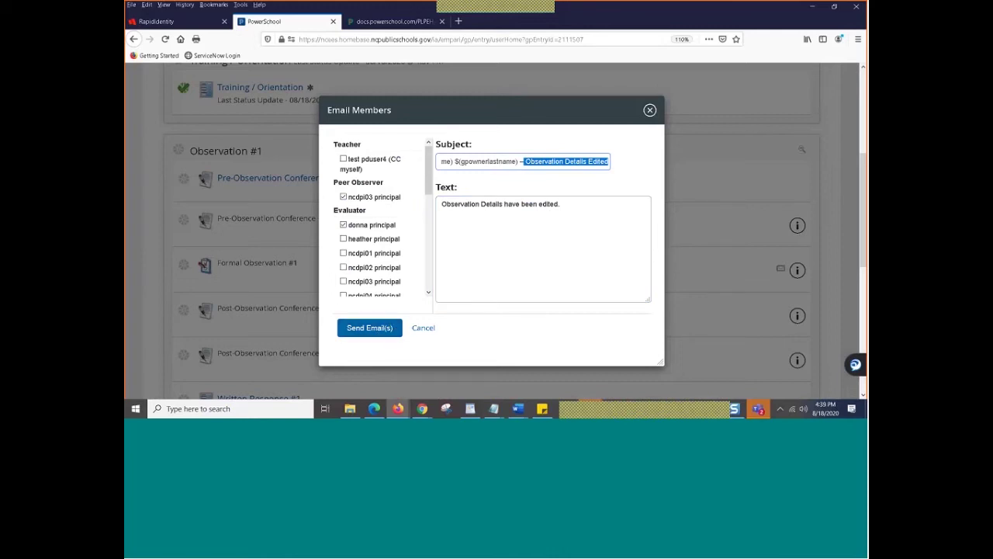
left_click(649, 111)
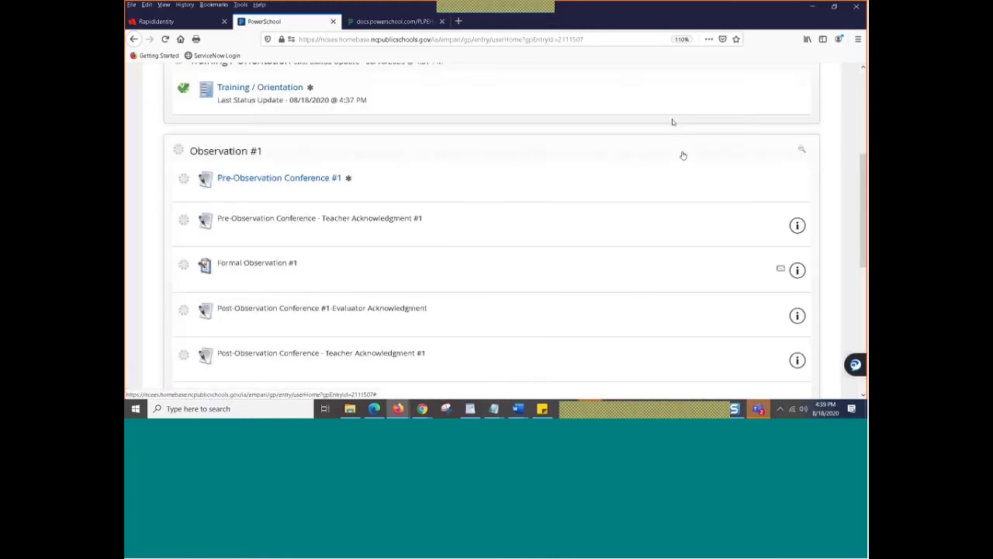
scroll(651, 225, "up", 3)
scroll(652, 225, "up", 2)
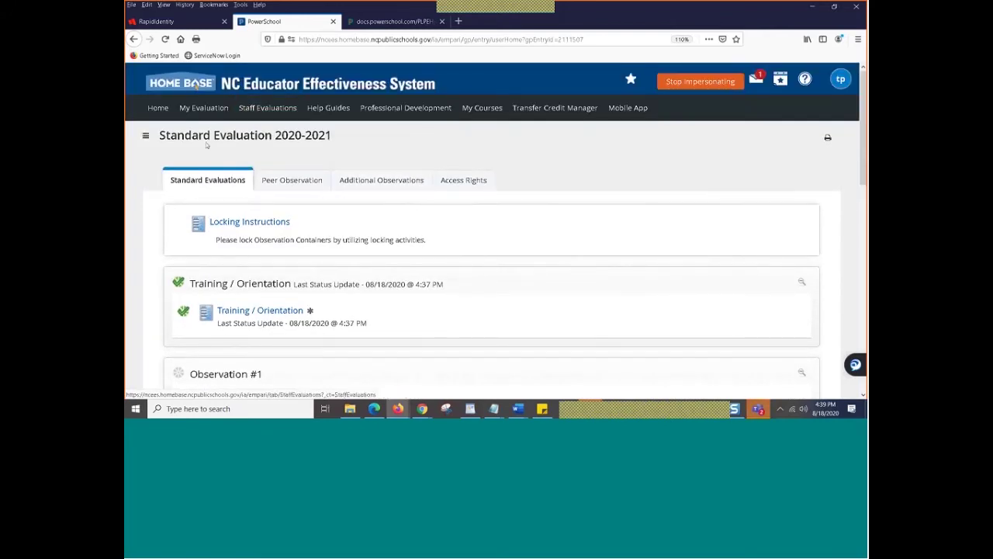
- Open the Staff Evaluations page and examine its explanatory notes and the All Evaluations participation table
left_click(262, 109)
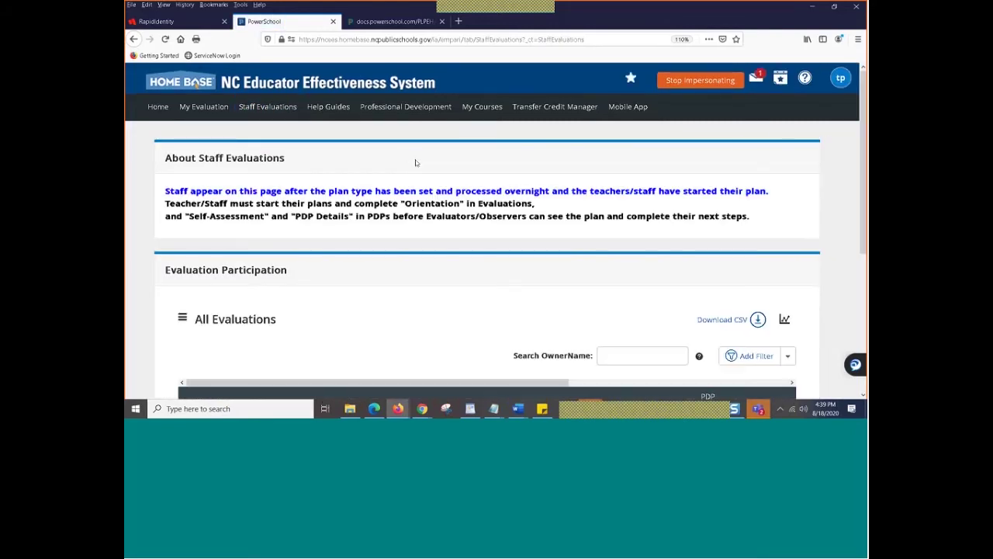
scroll(432, 193, "down", 5)
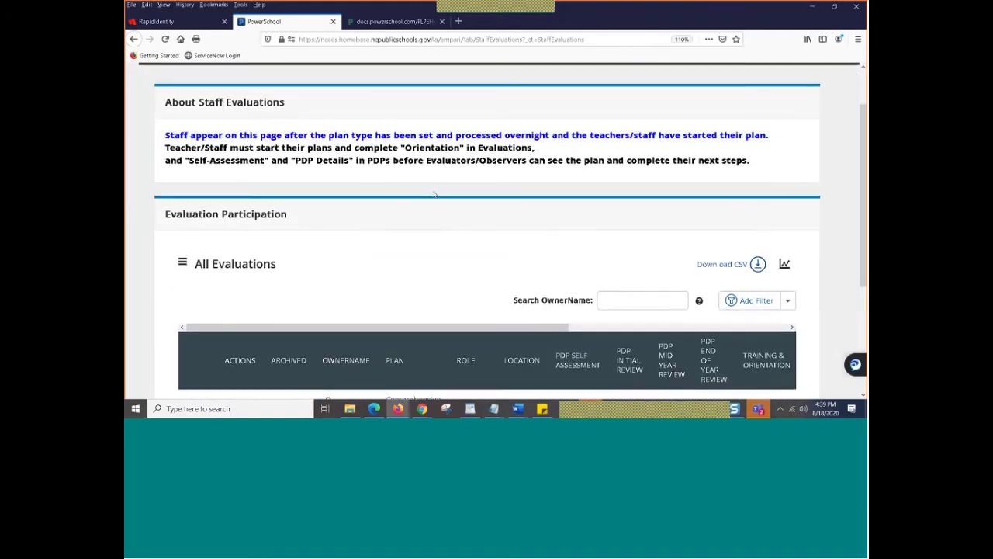
scroll(374, 248, "down", 3)
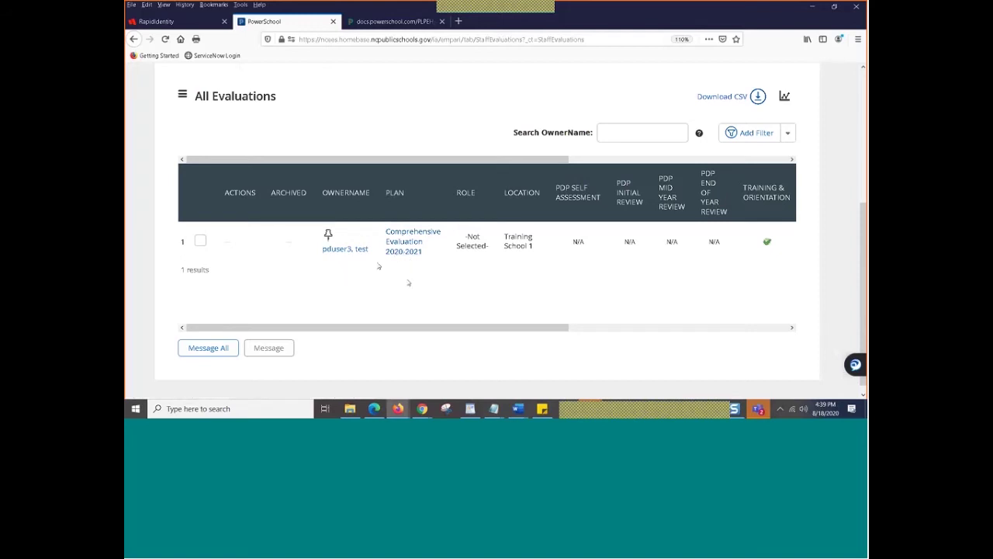
scroll(809, 163, "up", 4)
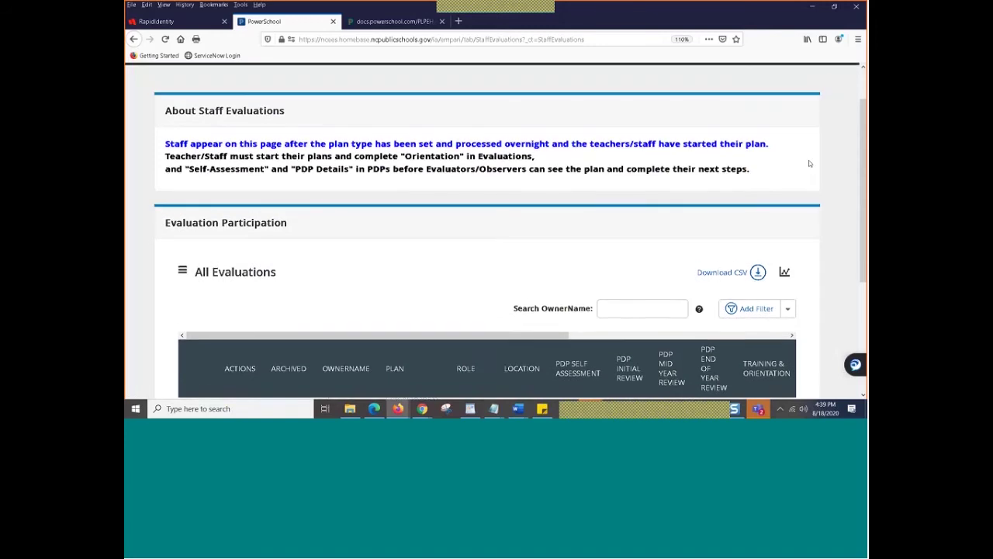
scroll(808, 163, "up", 1)
scroll(407, 287, "down", 1)
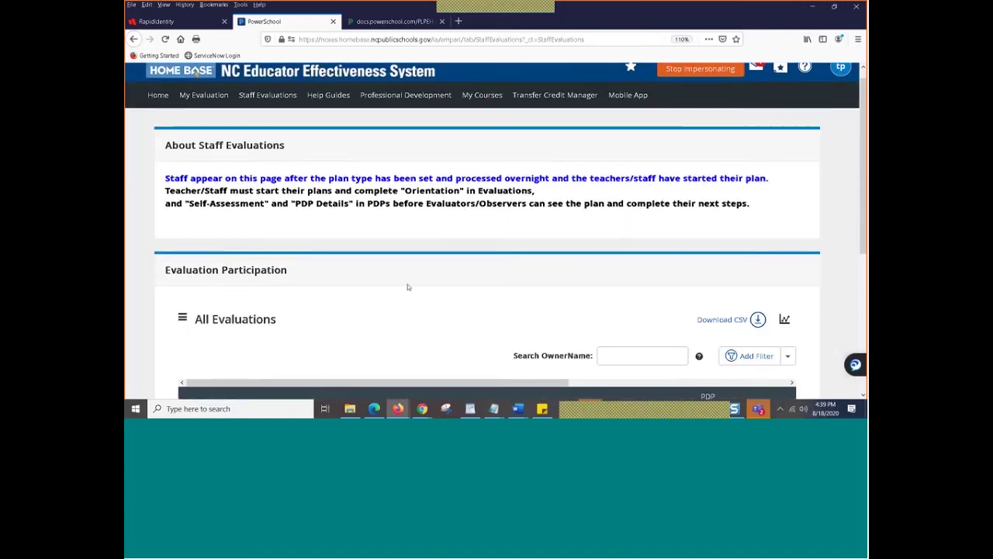
scroll(407, 287, "down", 1)
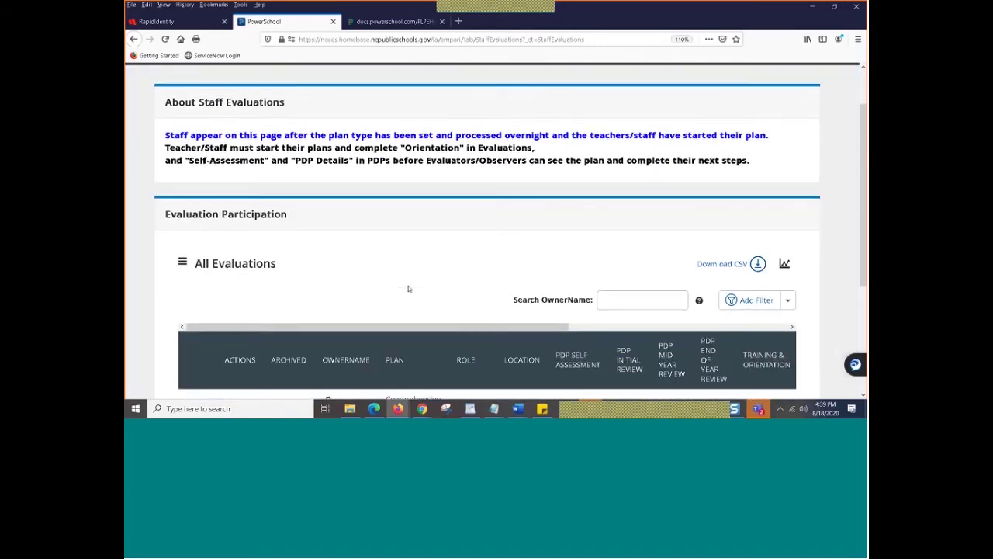
scroll(408, 289, "down", 4)
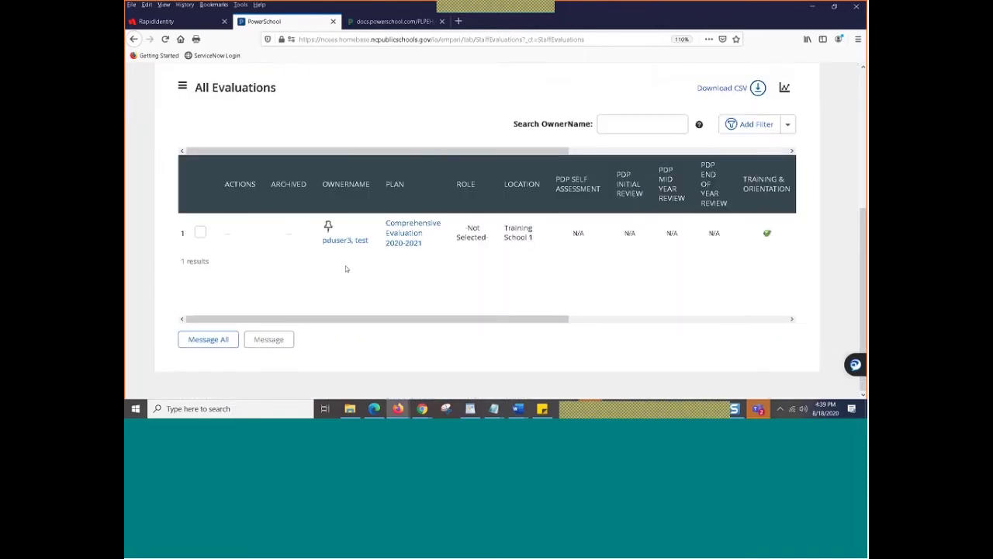
scroll(380, 264, "up", 3)
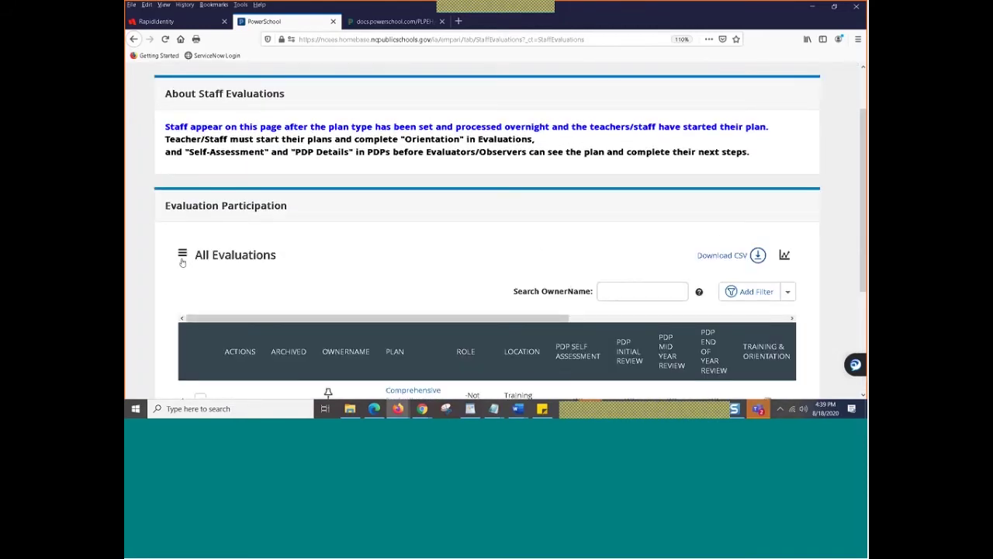
- Show the current evaluation plans available for All Evaluations and examine the table's status columns through Summary Evaluation
left_click(182, 259)
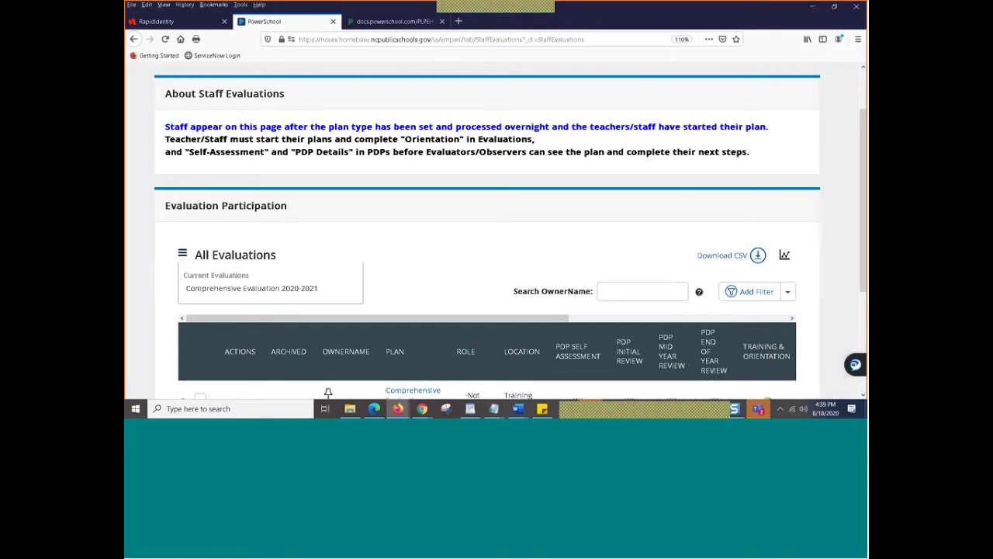
left_click(223, 292)
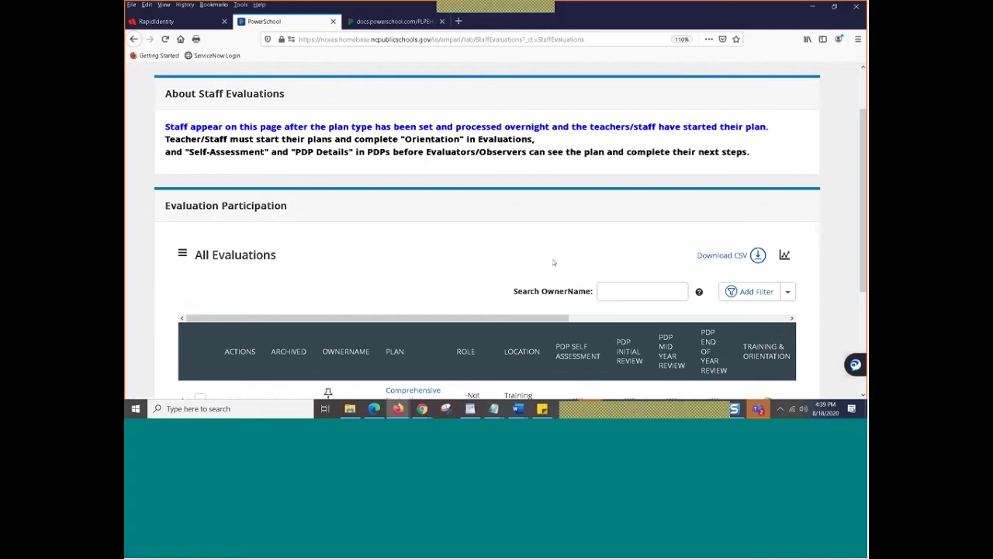
scroll(623, 271, "down", 1)
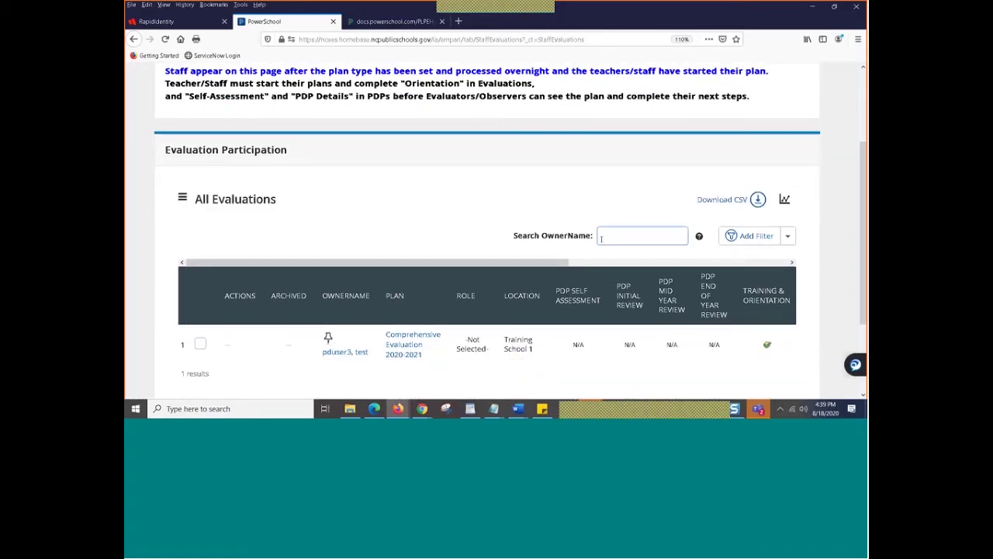
left_click(606, 237)
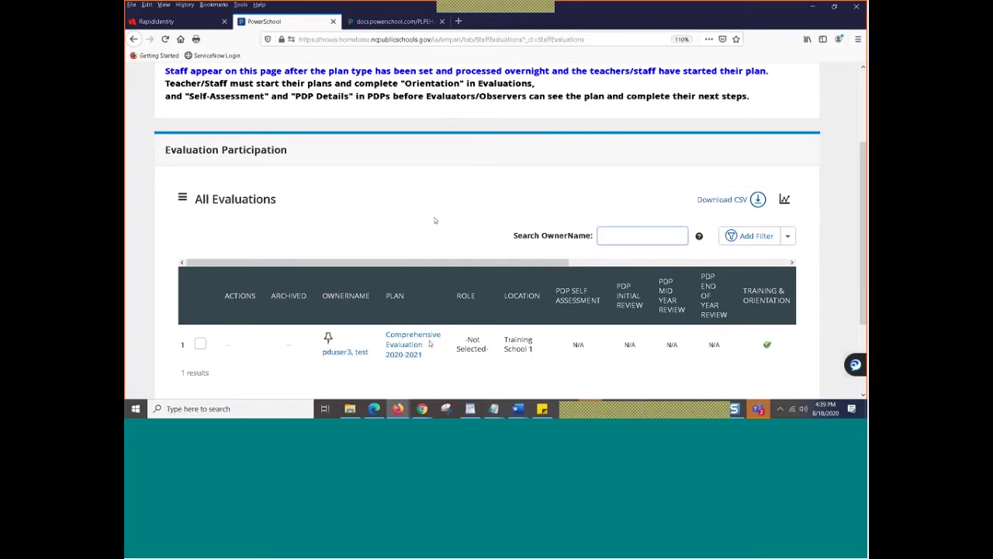
scroll(432, 220, "down", 2)
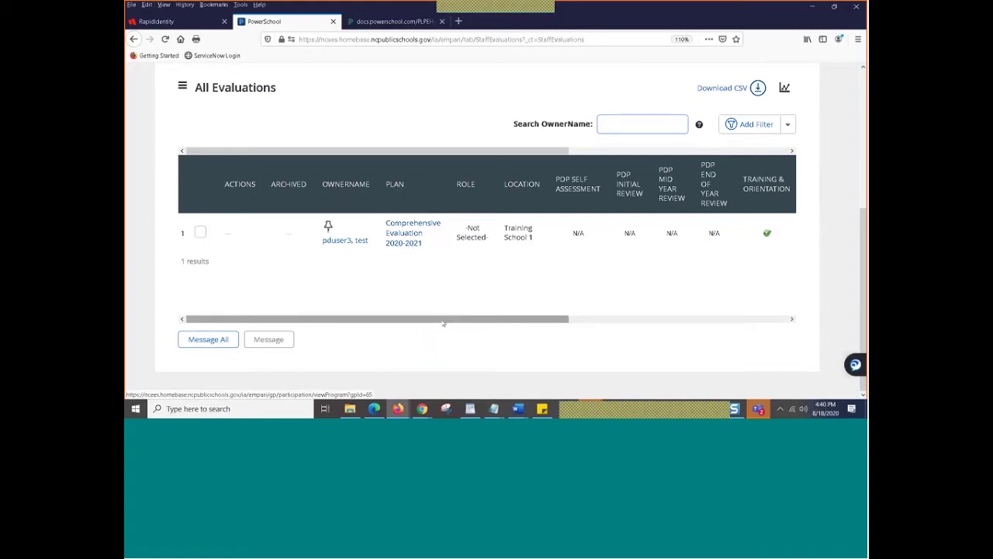
left_click_drag(525, 318, 745, 316)
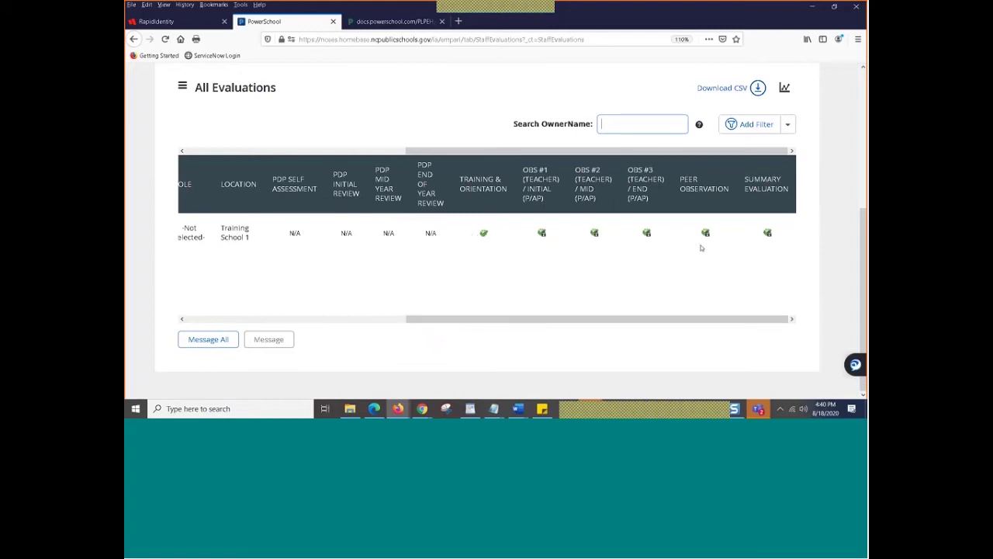
- Add a filter to the All Evaluations table for Plan Equal To Abbreviated Evaluation 2020-2021
scroll(584, 238, "up", 3)
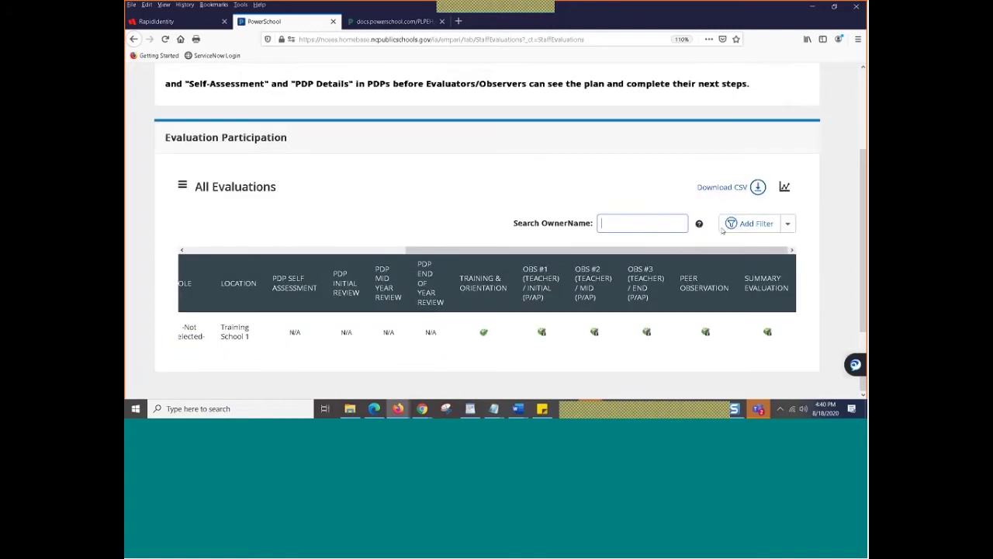
left_click(757, 242)
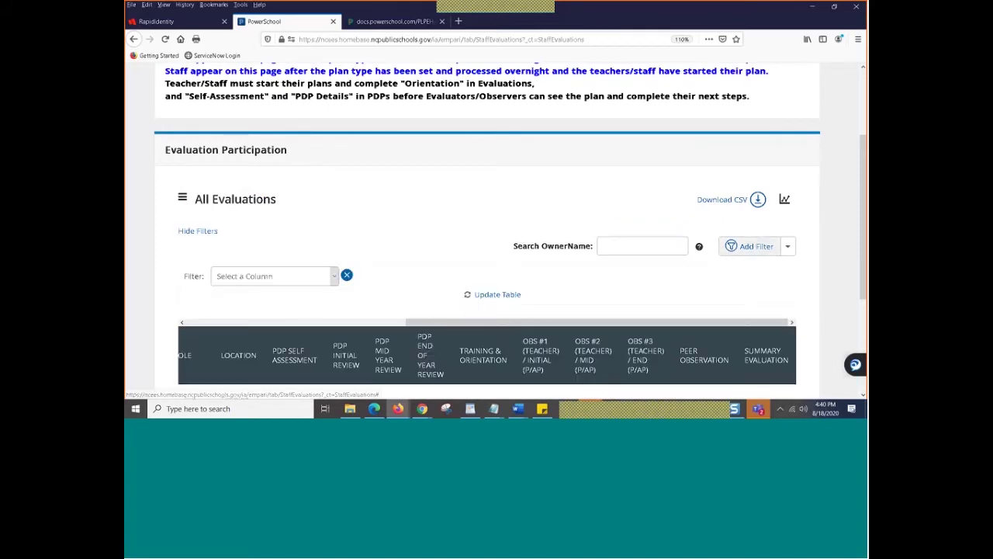
left_click(301, 275)
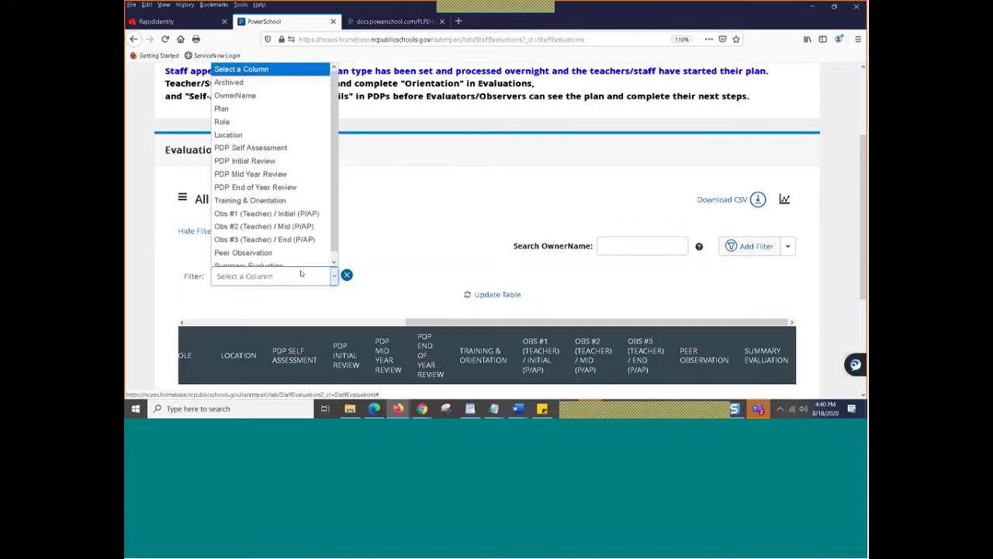
left_click(230, 101)
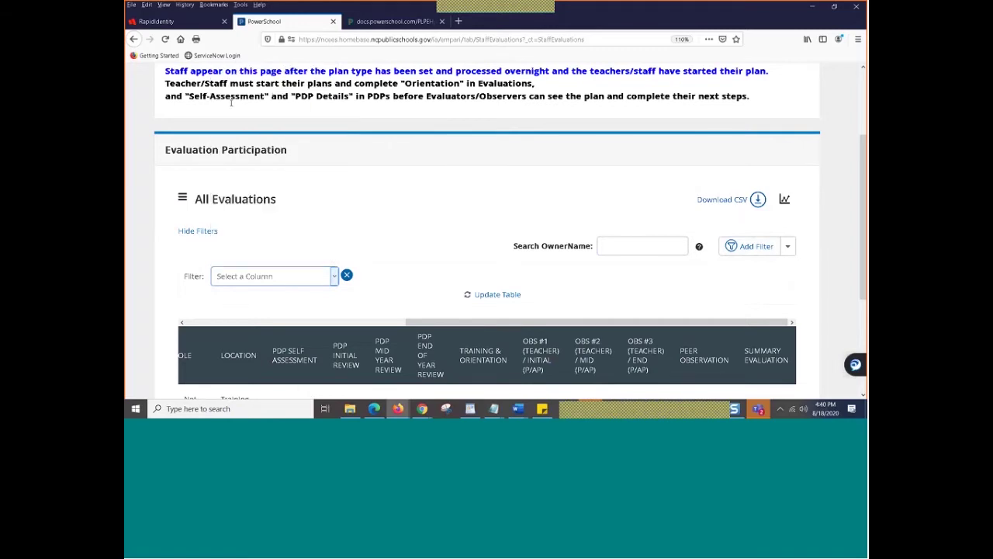
left_click(377, 276)
left_click(364, 304)
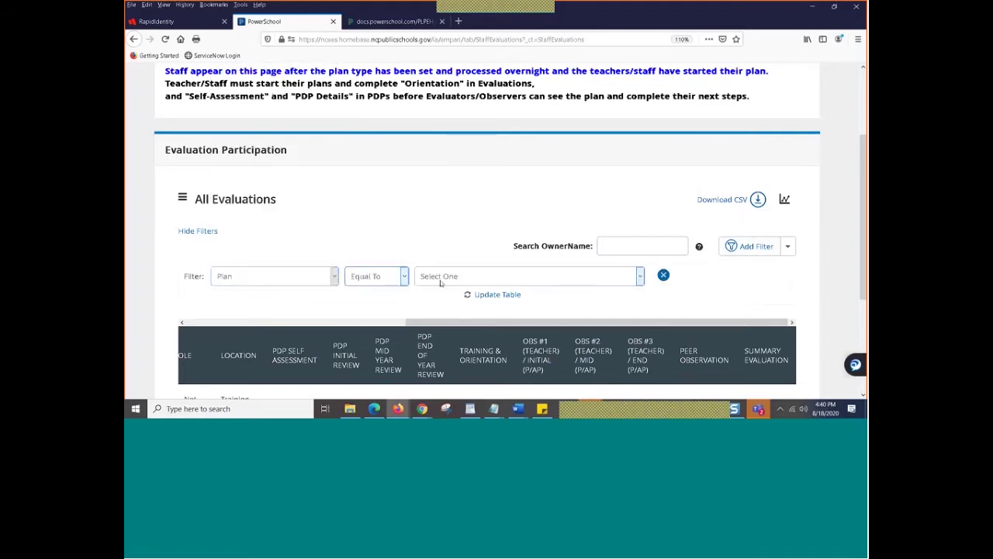
left_click(440, 276)
left_click(516, 304)
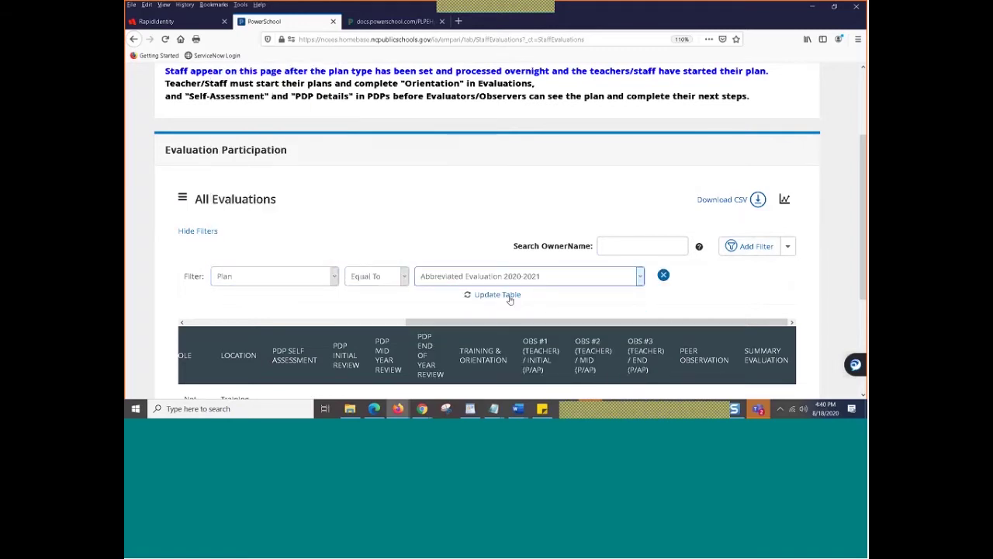
left_click(509, 296)
- Select the teacher listed in the All Evaluations table for messaging and clear the selection again
scroll(603, 221, "up", 3)
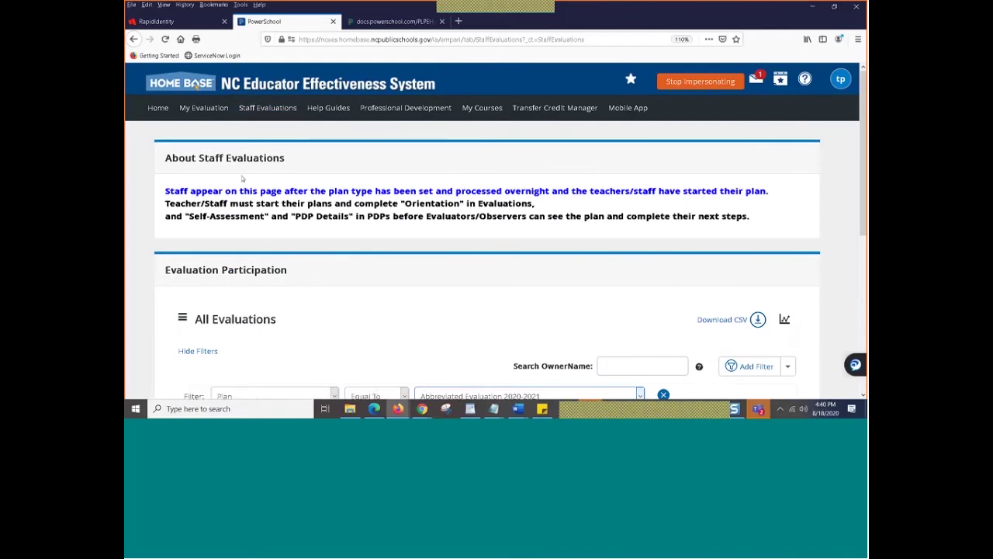
scroll(403, 276, "down", 5)
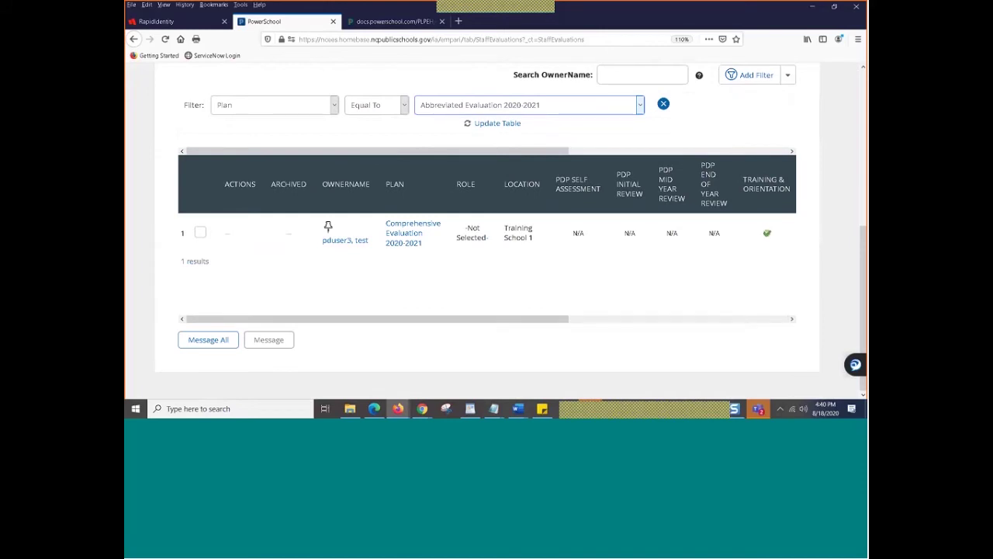
left_click(200, 232)
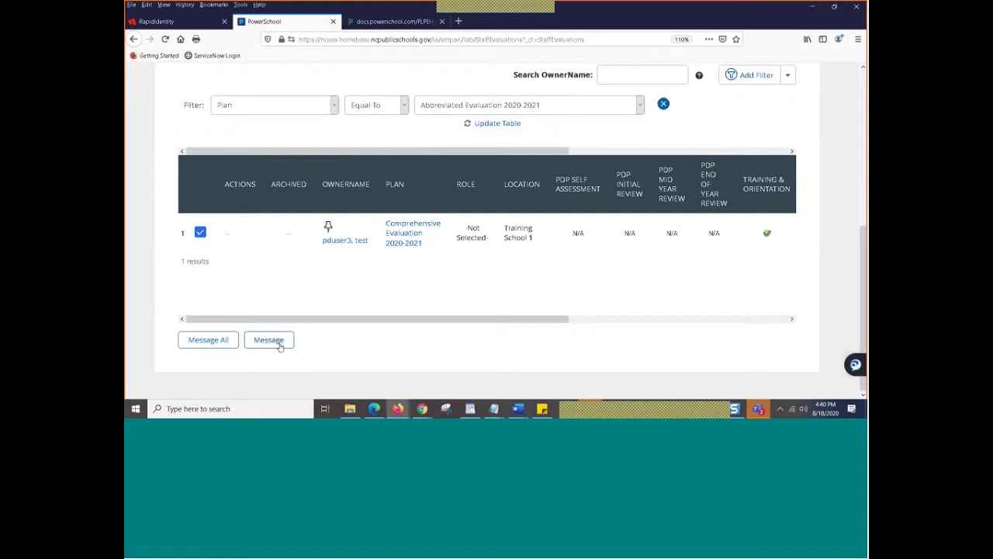
left_click(201, 232)
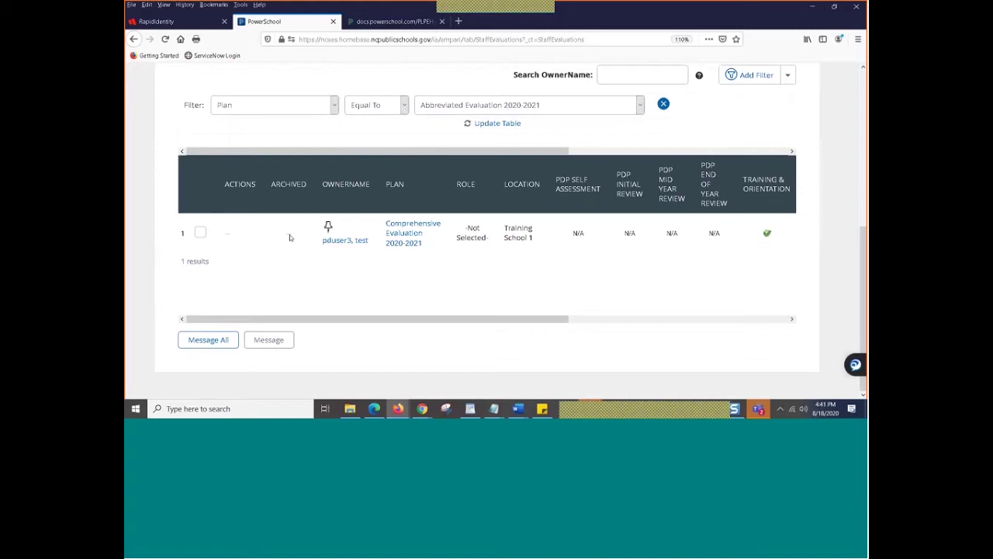
- Pin the listed teacher and show My List, and unpin the teacher and return to showing all evaluations
left_click(328, 226)
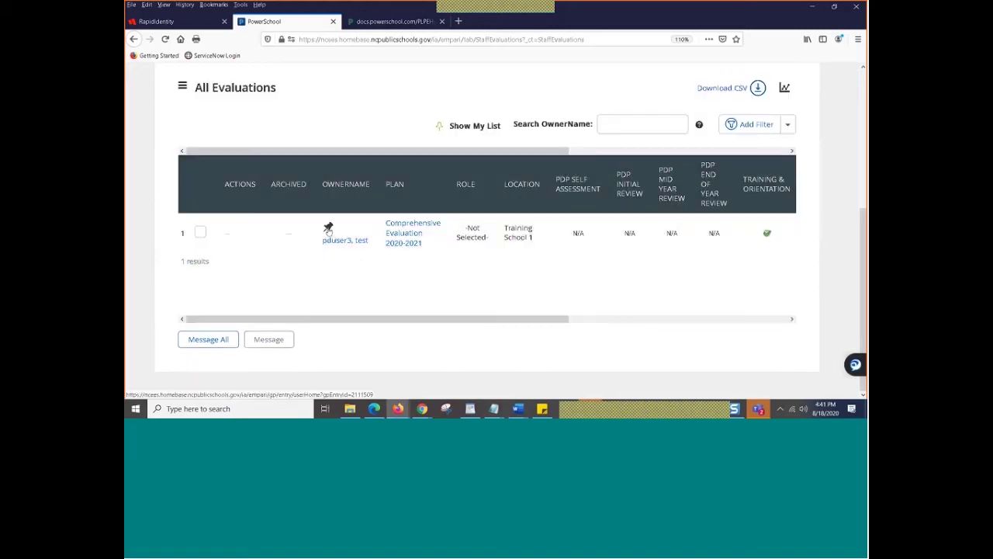
scroll(563, 249, "up", 2)
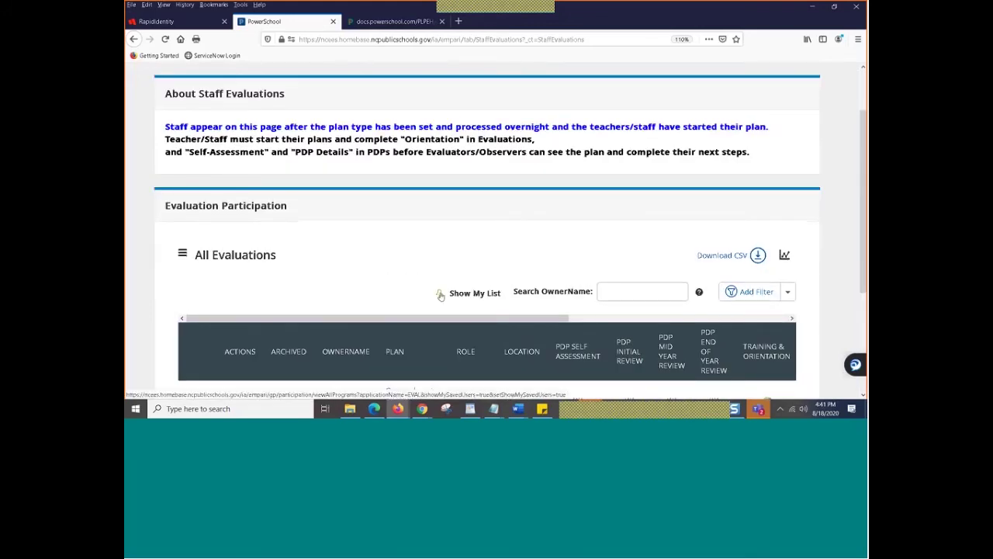
left_click(488, 292)
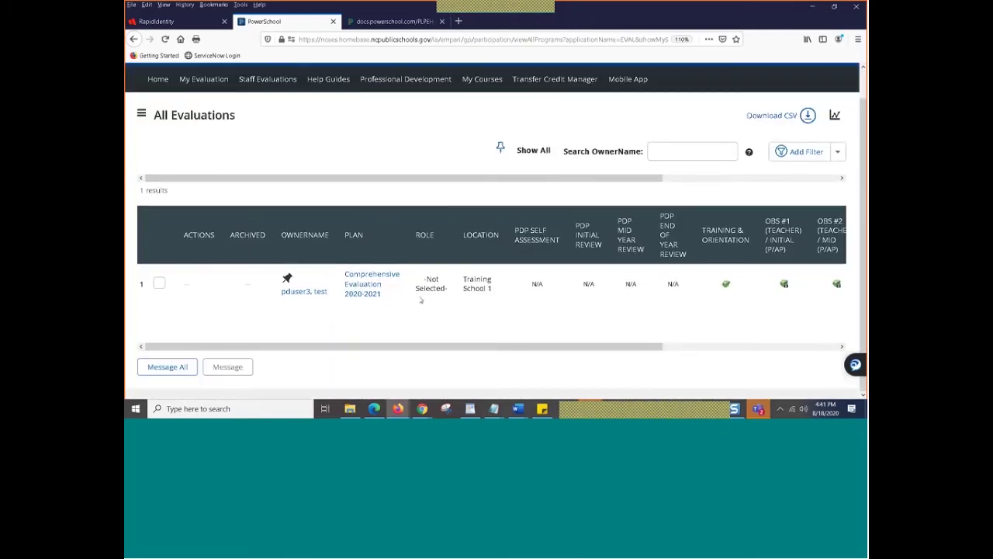
left_click(287, 277)
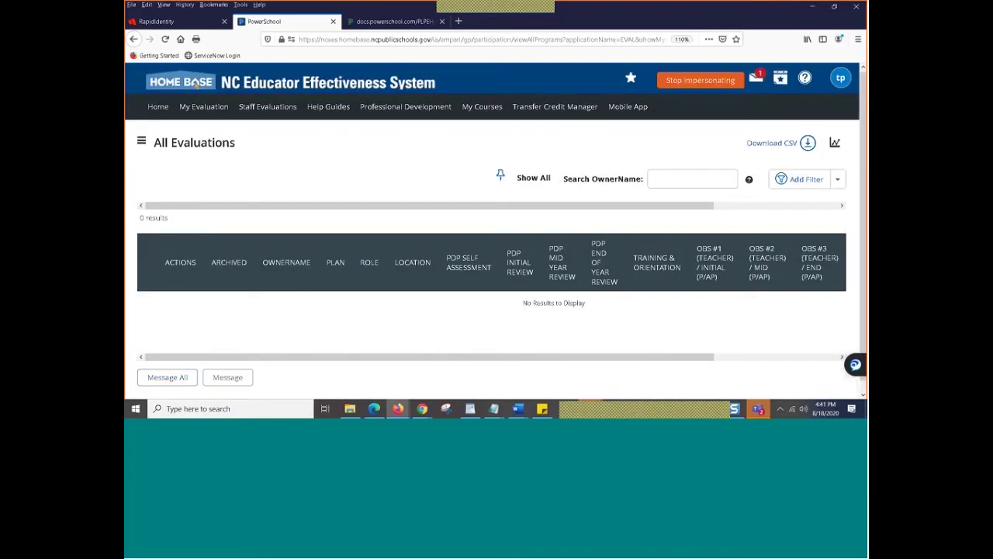
left_click(535, 180)
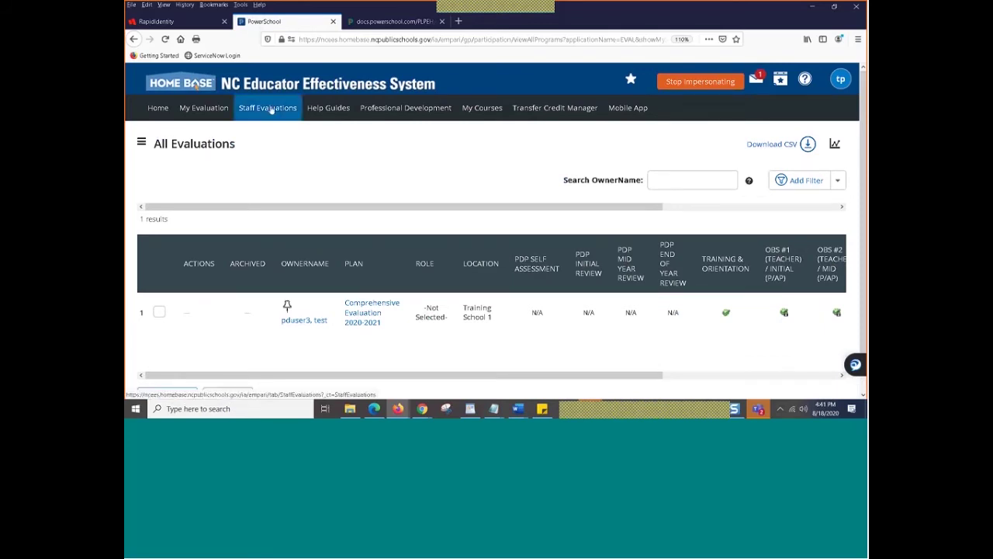
- View the Comprehensive Teacher Guide v3 2019 from the Help Guides page, decline the incoming call and return to the guide list
left_click(350, 107)
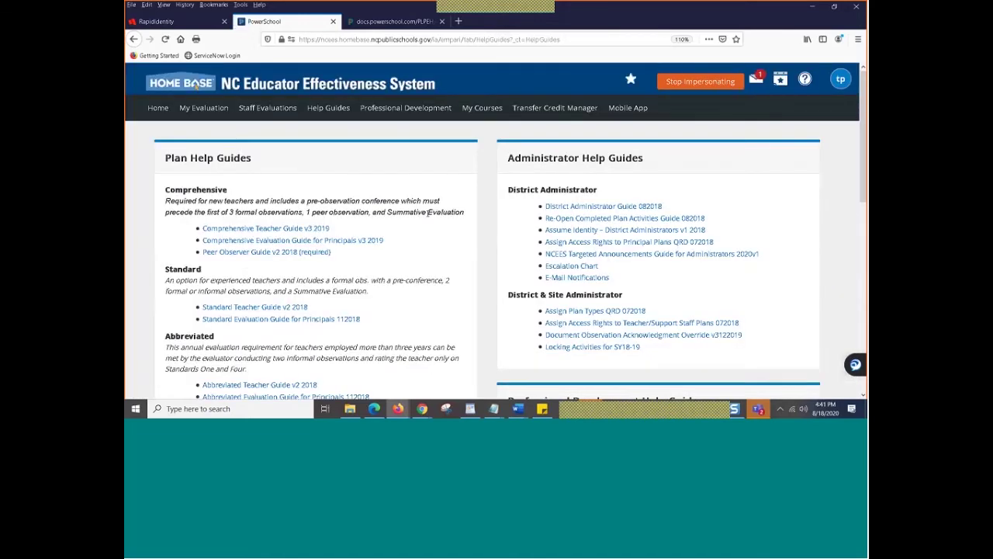
scroll(451, 239, "down", 1)
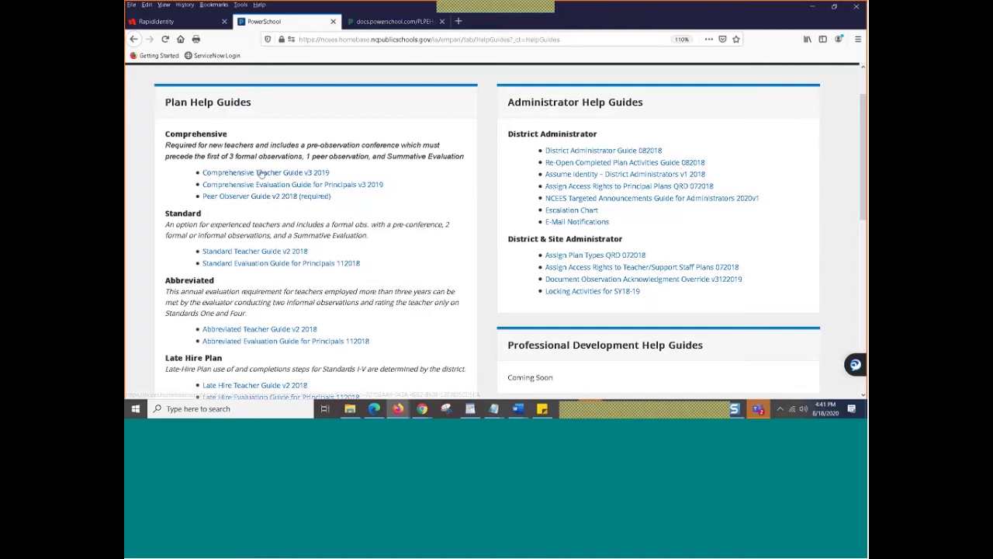
left_click(249, 173)
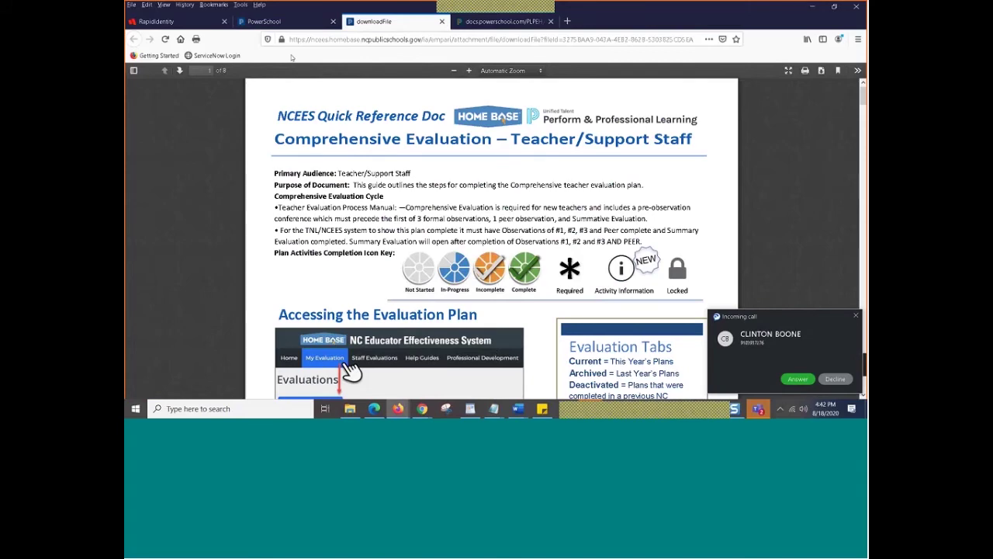
left_click(838, 380)
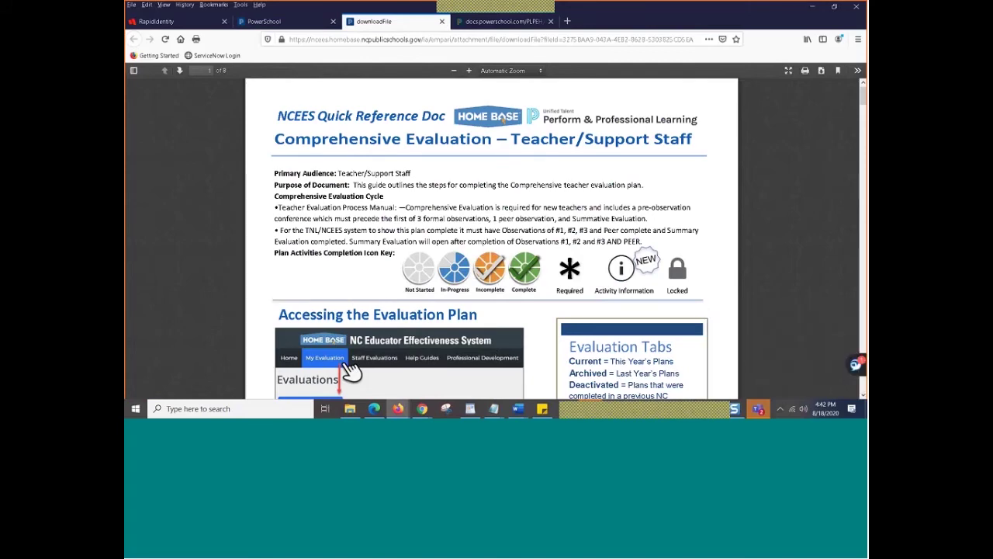
left_click(271, 23)
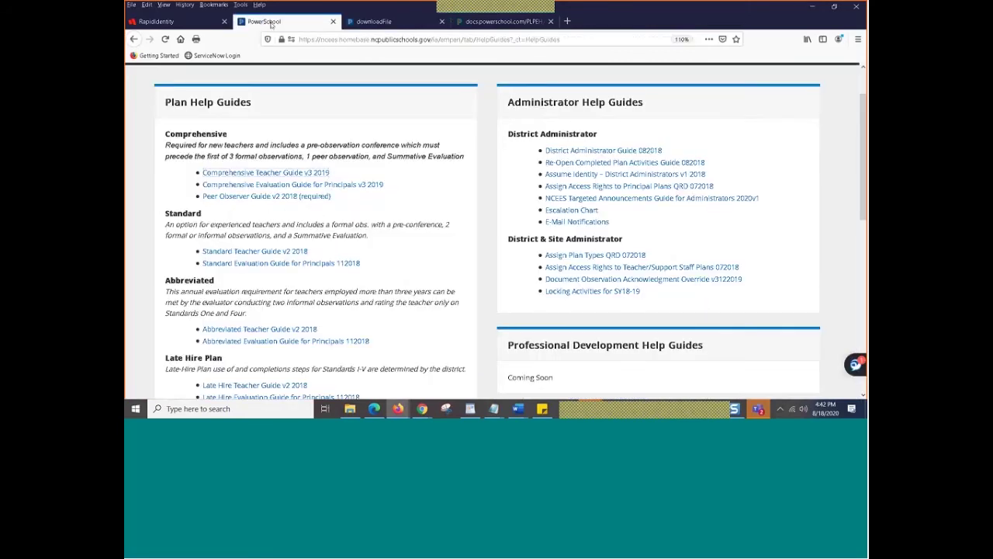
scroll(186, 88, "down", 1)
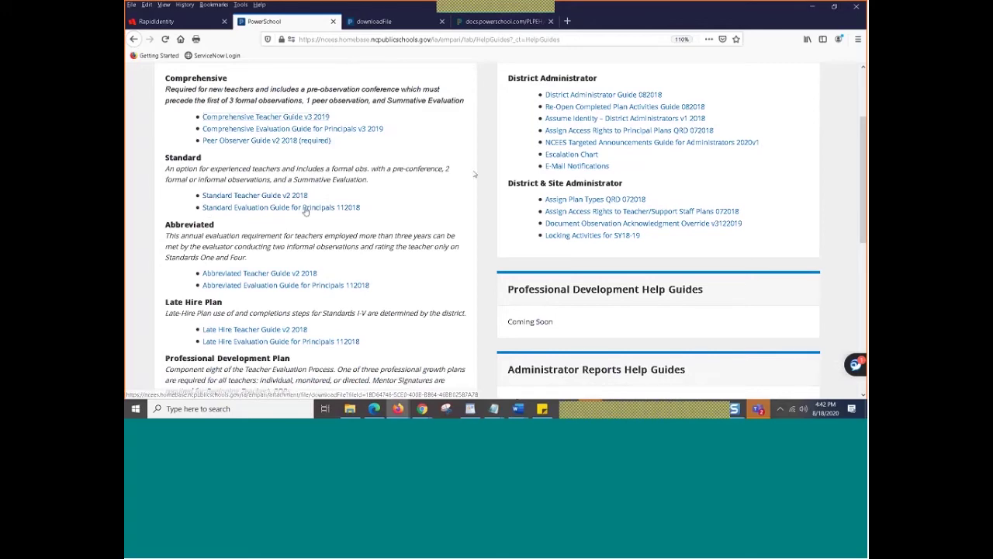
- Look through the plan, administrator, quick start and troubleshooting guide lists on the Help Guides page and reload the page
scroll(434, 213, "down", 2)
scroll(607, 213, "up", 5)
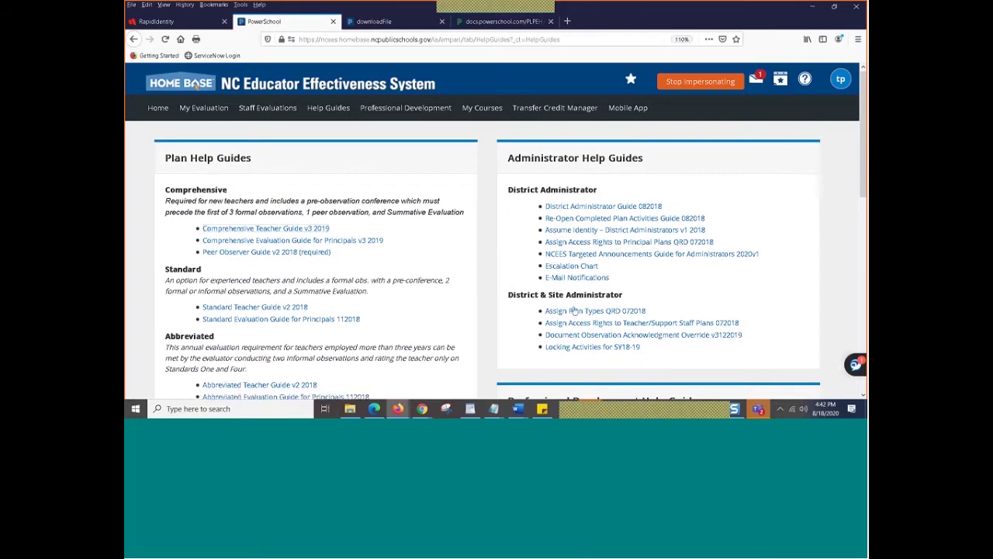
scroll(578, 310, "down", 1)
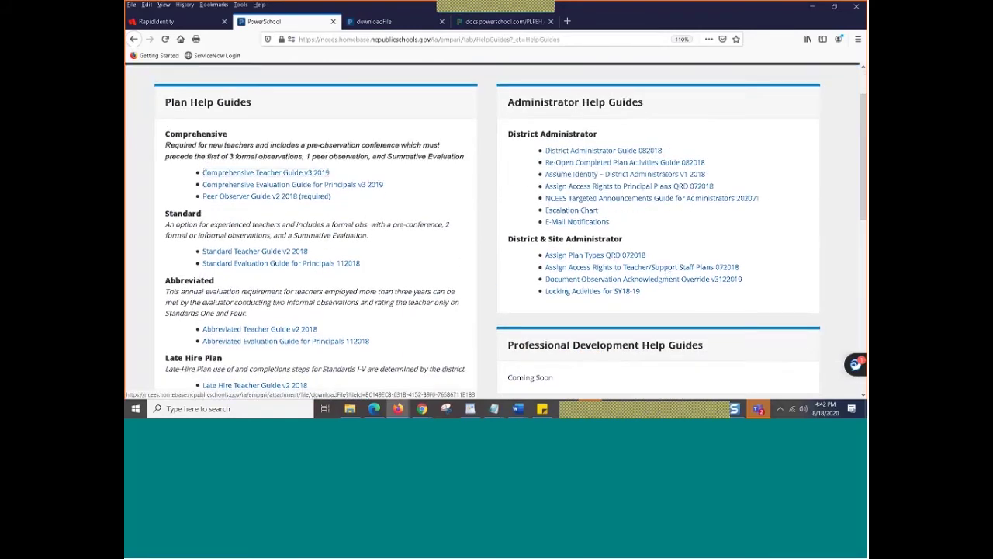
scroll(444, 287, "down", 1)
scroll(444, 287, "down", 10)
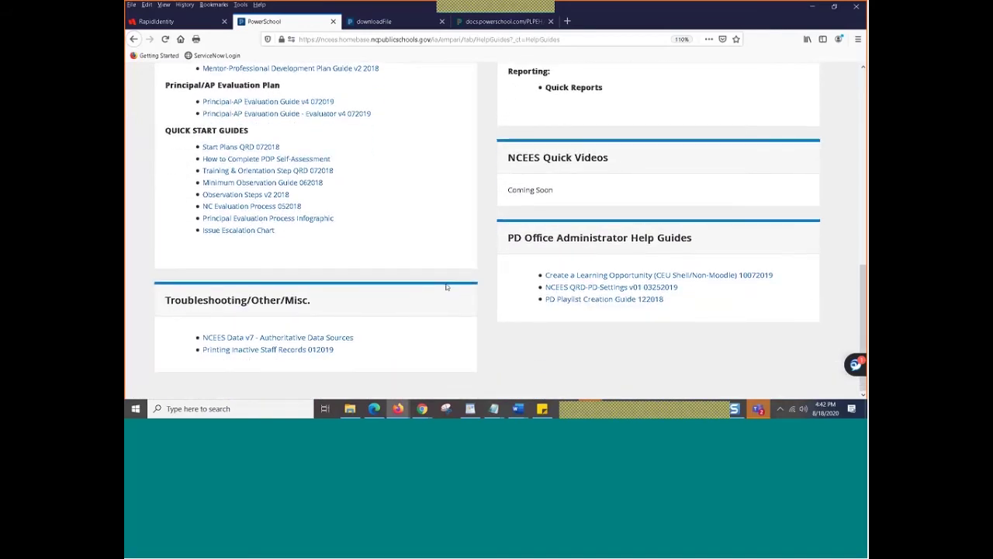
scroll(444, 287, "up", 1)
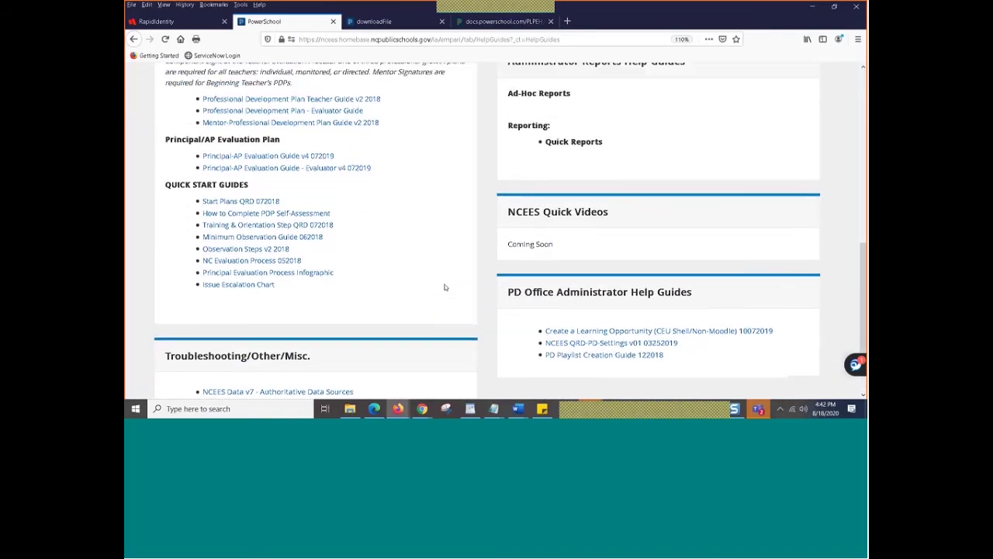
scroll(444, 287, "down", 1)
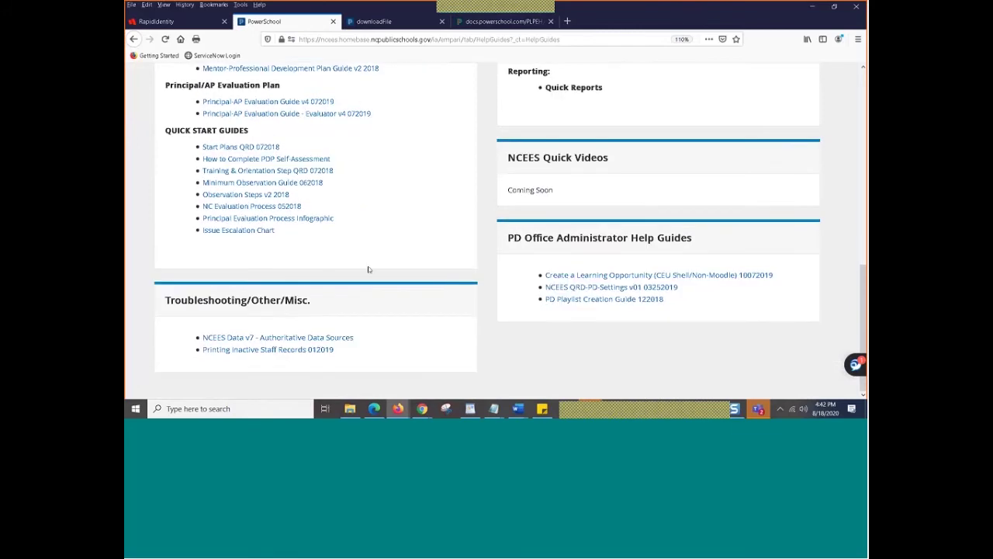
scroll(363, 257, "up", 3)
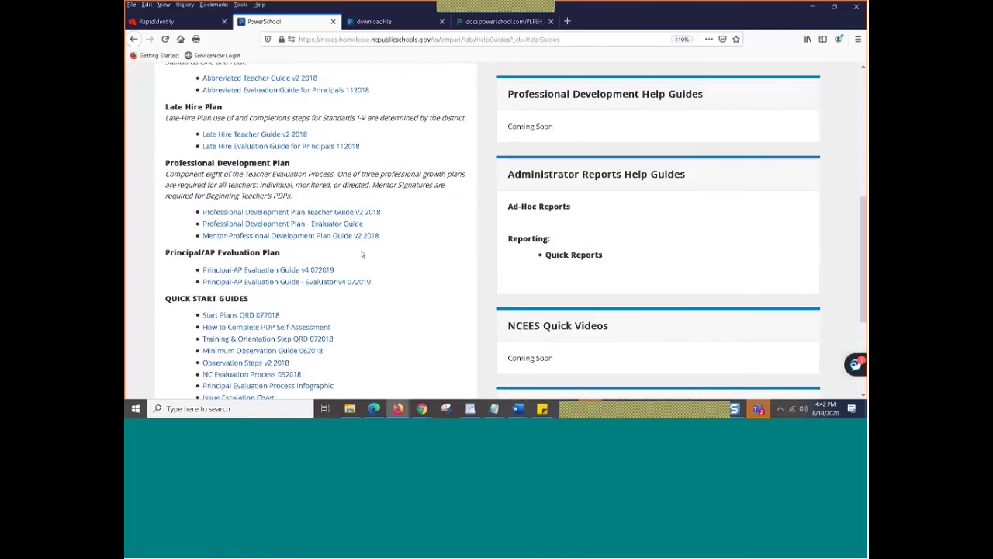
scroll(361, 254, "up", 6)
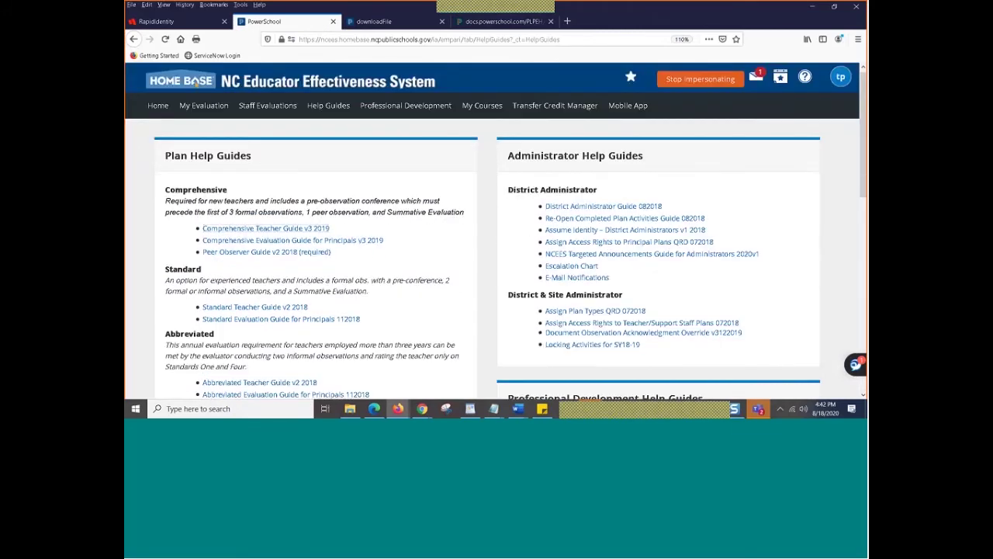
left_click(326, 107)
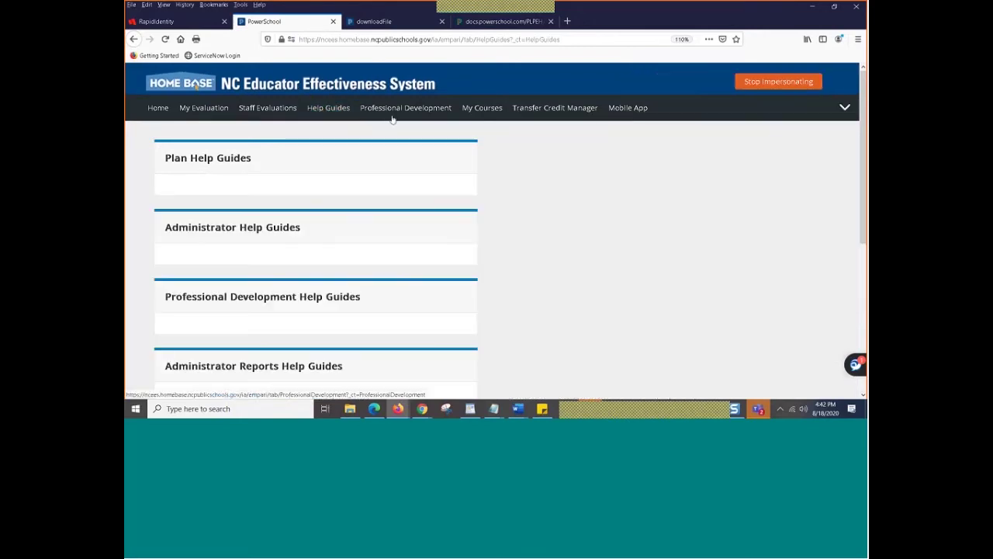
- Open the Professional Development page and search for "math" with the search type set to Courses
left_click(394, 113)
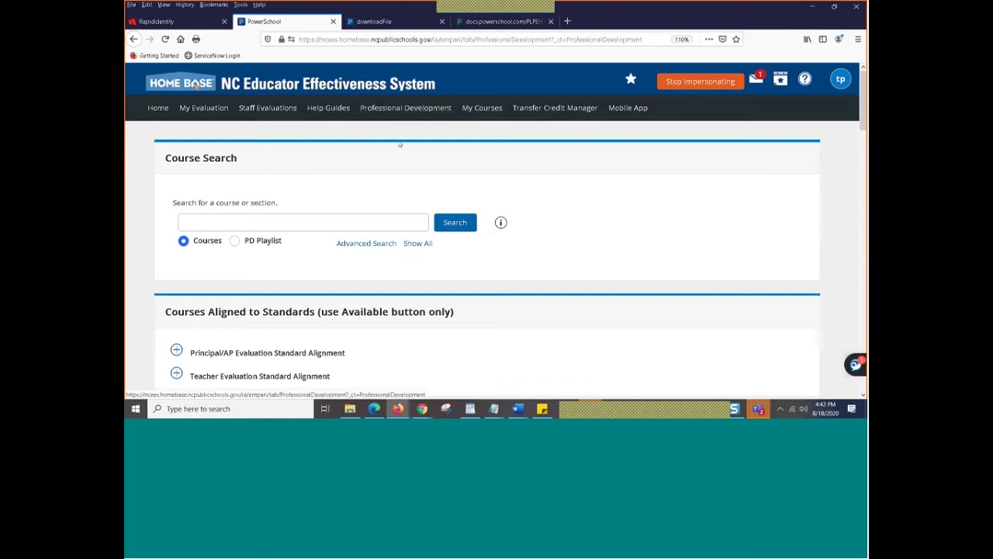
mouse_move(501, 224)
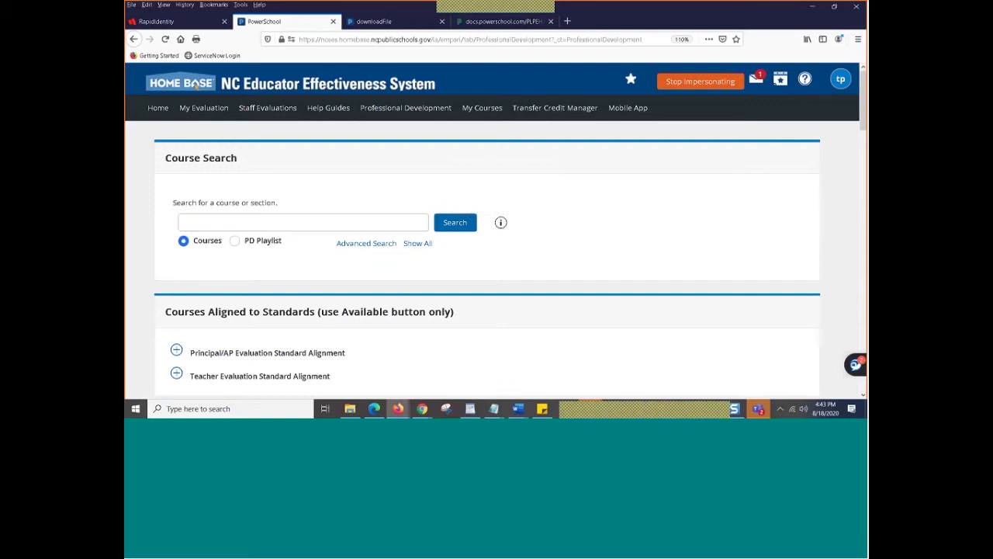
left_click(234, 242)
left_click(184, 241)
left_click(211, 222)
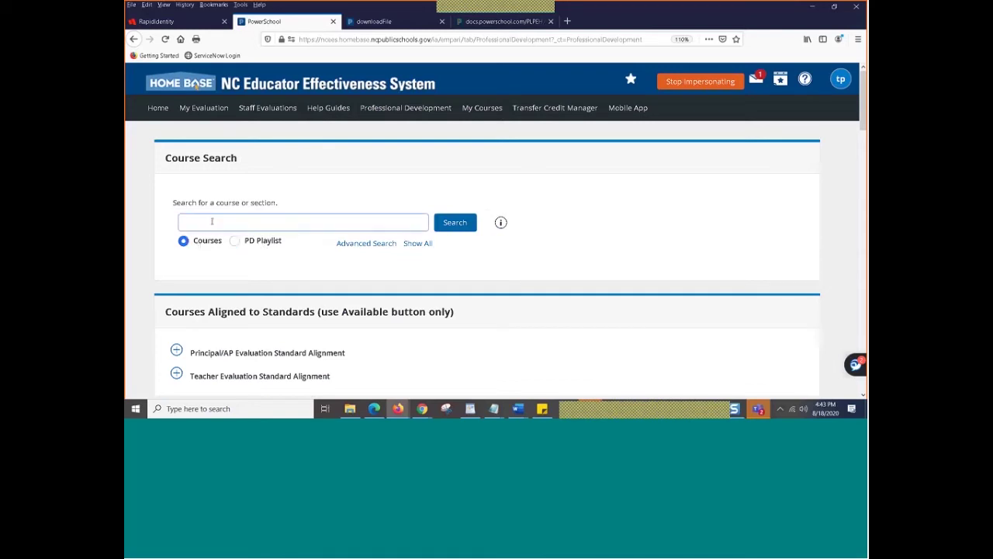
type("m")
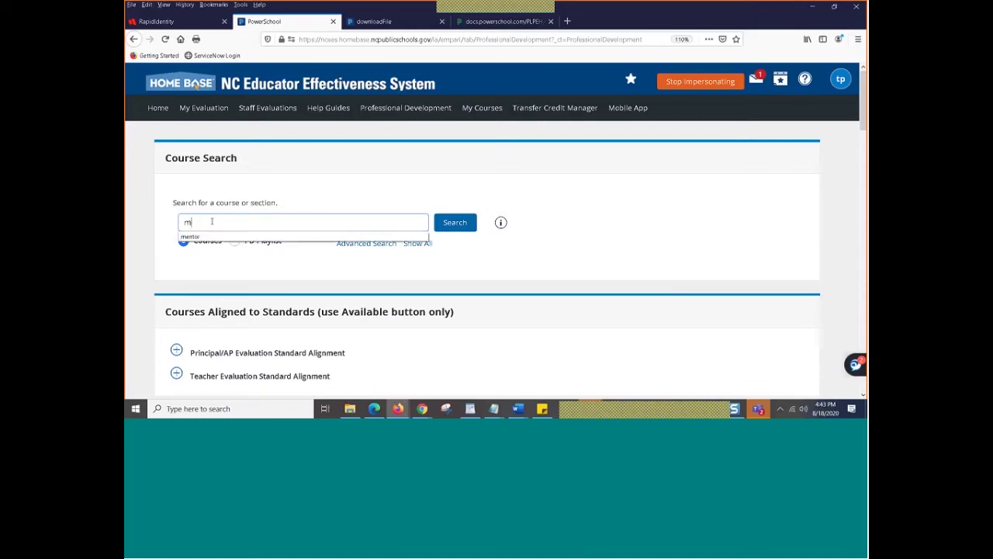
type("ath")
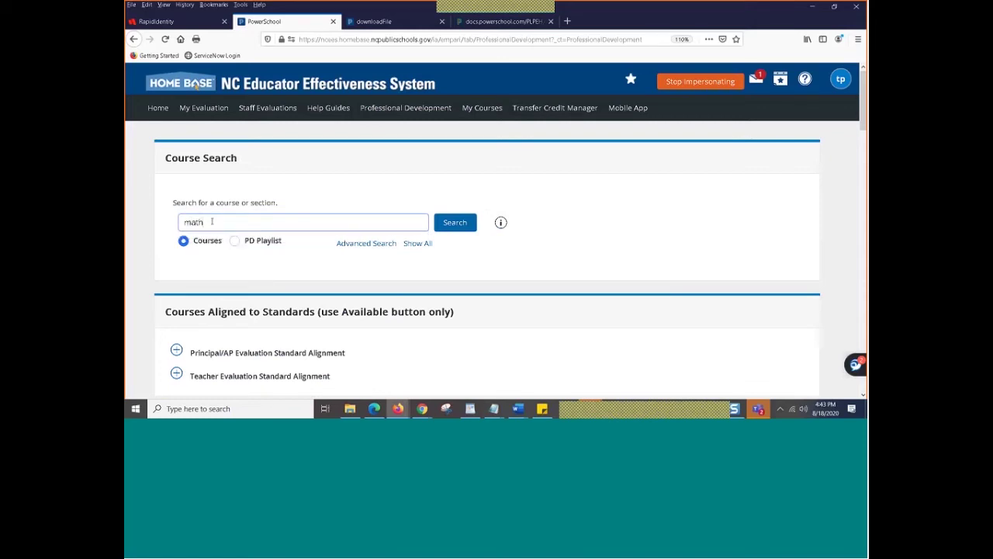
left_click(466, 222)
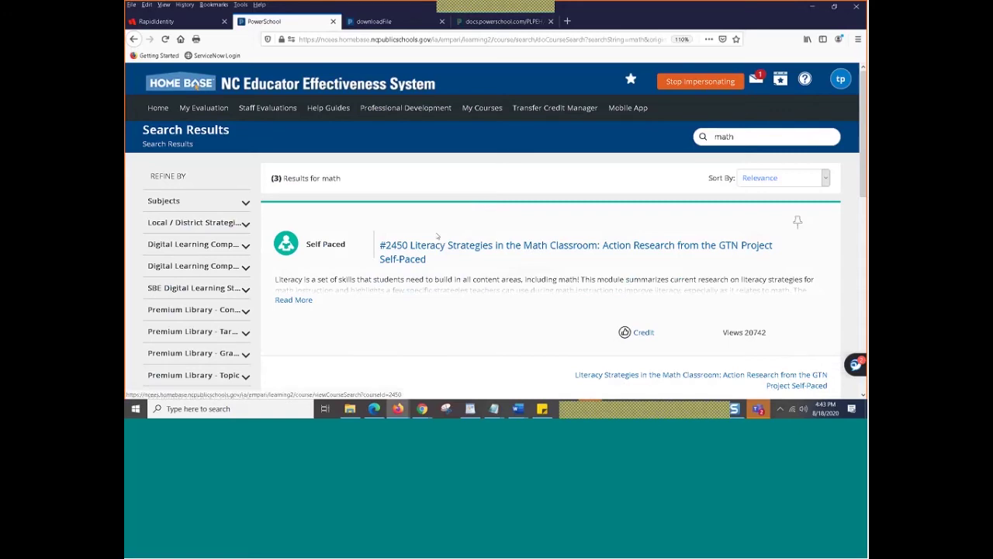
- Review the math course results and check the Subjects and local/district strategic refinement options, collapsing each again
scroll(450, 225, "down", 1)
scroll(437, 235, "down", 5)
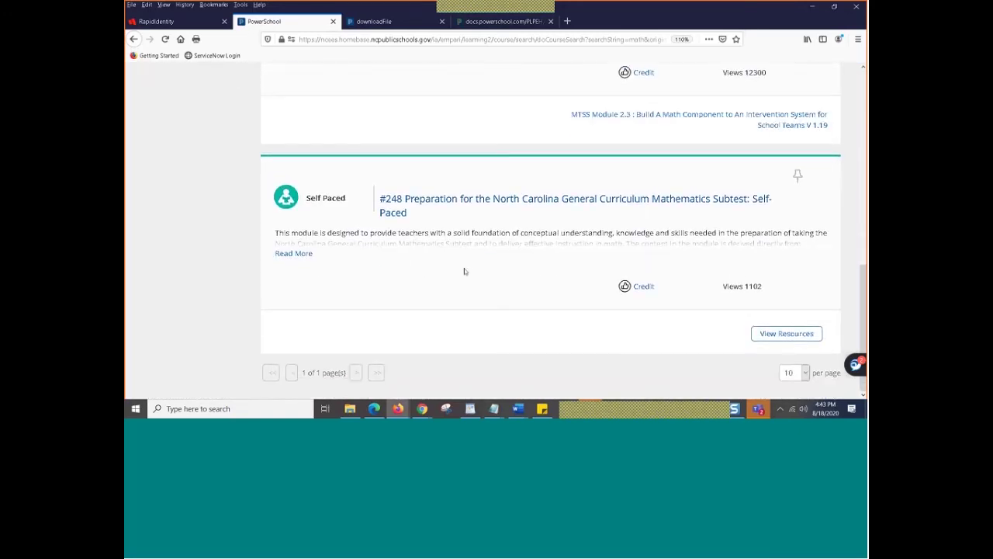
scroll(465, 268, "up", 4)
scroll(464, 268, "up", 4)
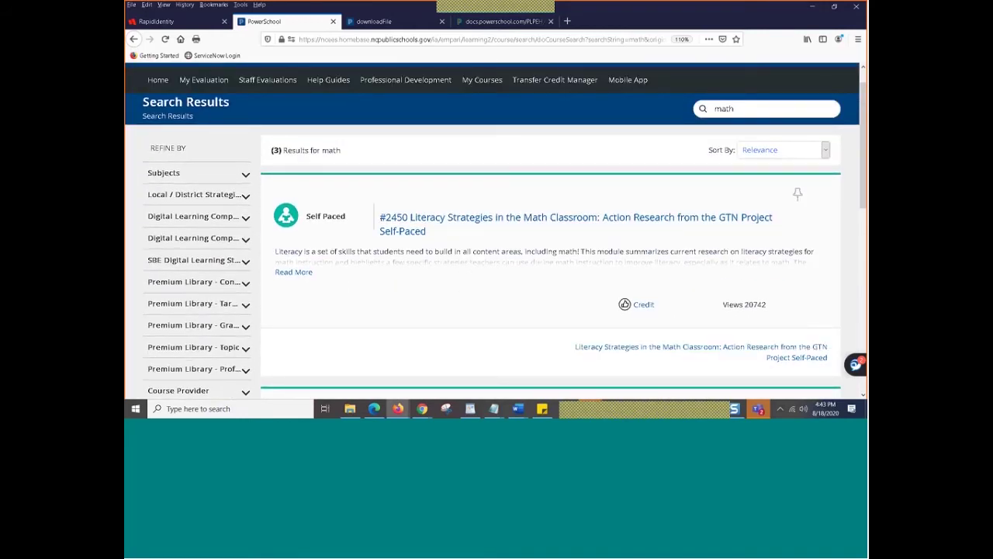
left_click(245, 173)
left_click(245, 173)
left_click(245, 195)
left_click(245, 195)
- From the Professional Development page, list available courses for principal Standard I: Strategic Leadership and open #7110 Administrator Guide to Effective School Counseling and Evaluation
left_click(413, 82)
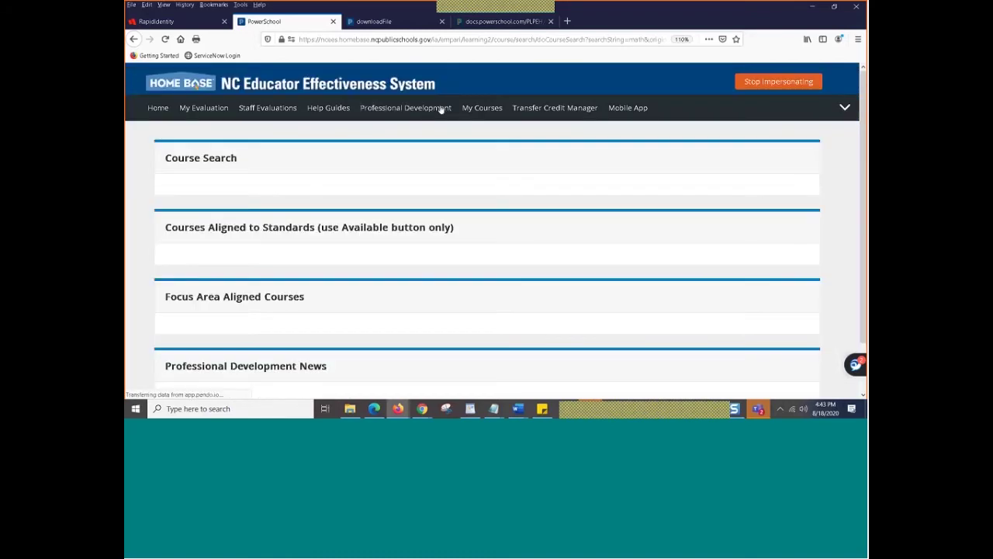
scroll(388, 264, "down", 3)
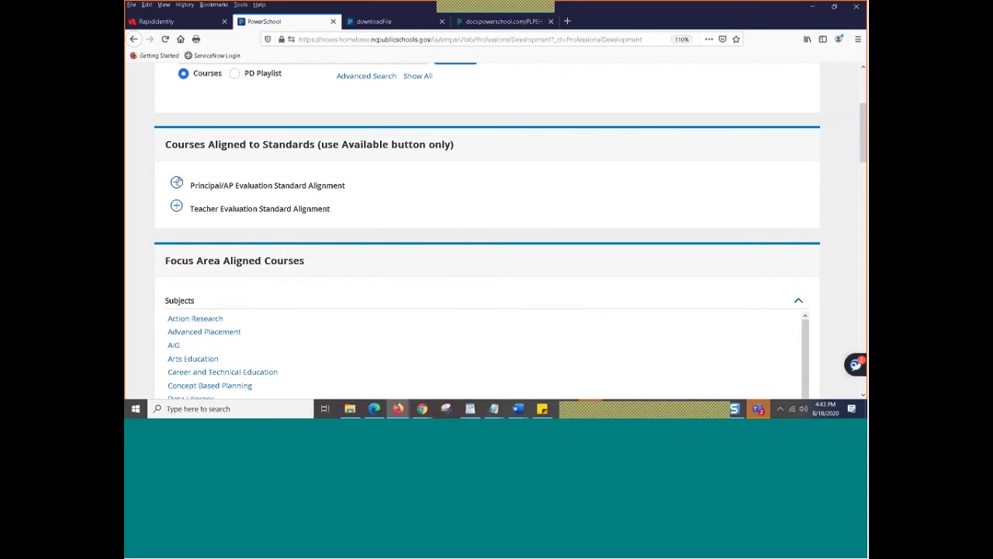
left_click(177, 183)
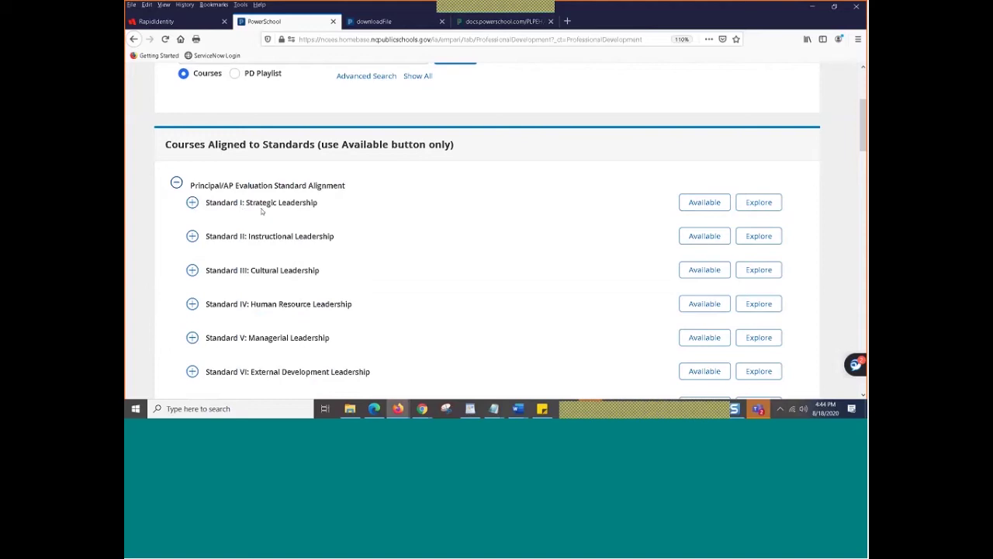
left_click(703, 203)
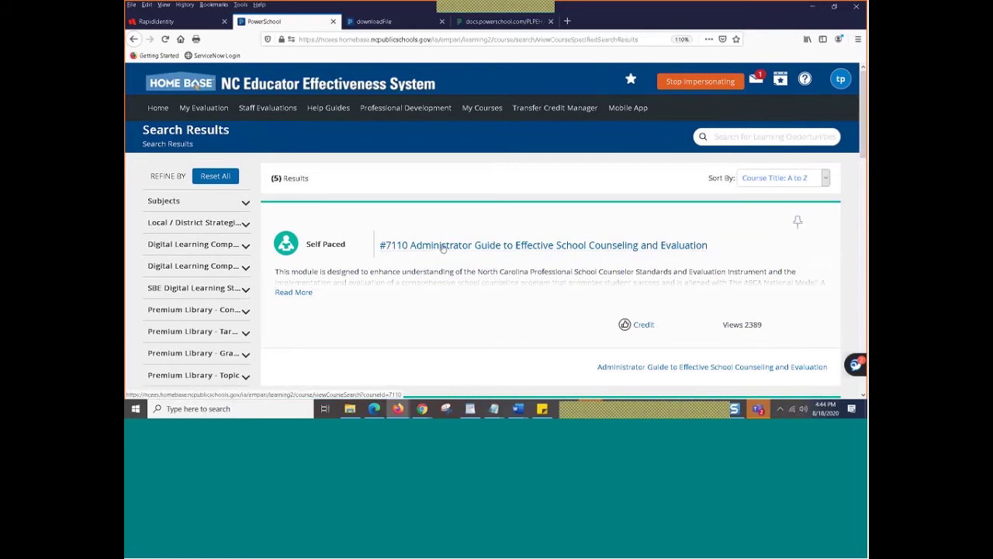
left_click(488, 252)
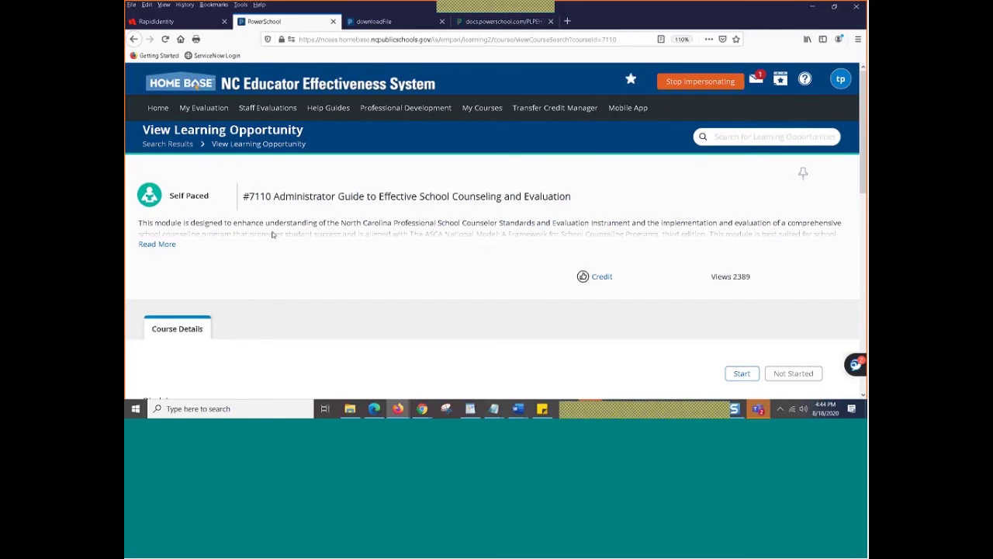
- Review the course details of #7110, expanding its list of aligned standards competencies
scroll(273, 235, "down", 3)
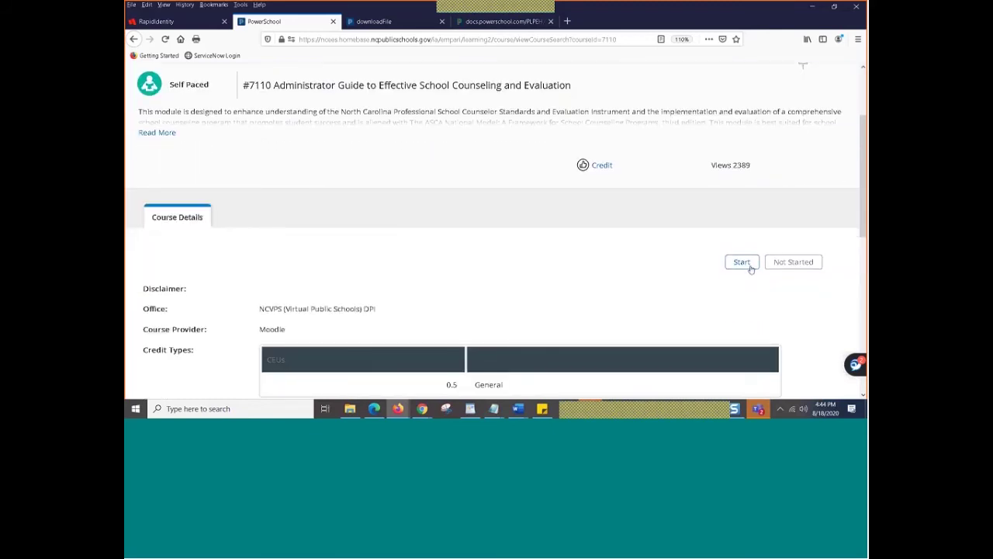
scroll(469, 251, "down", 5)
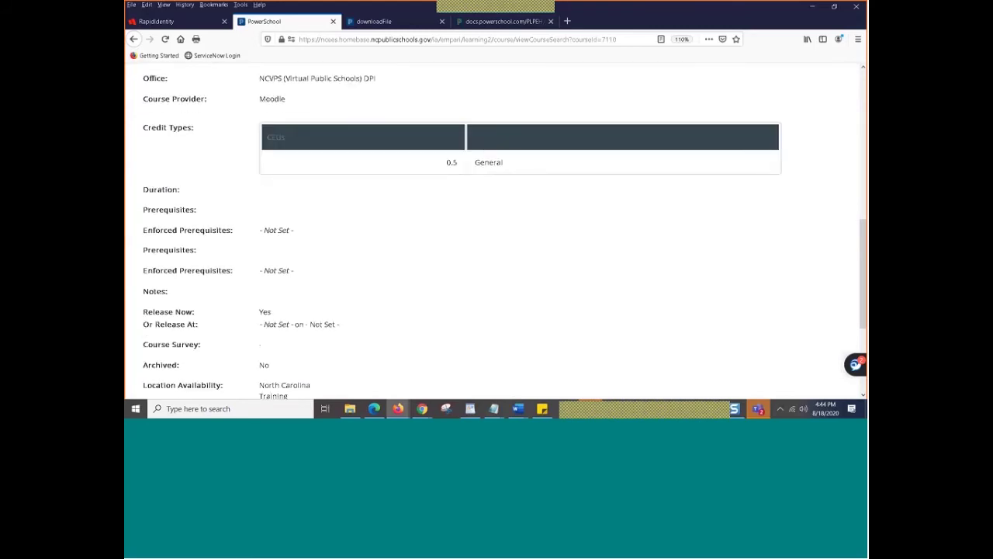
scroll(328, 268, "down", 5)
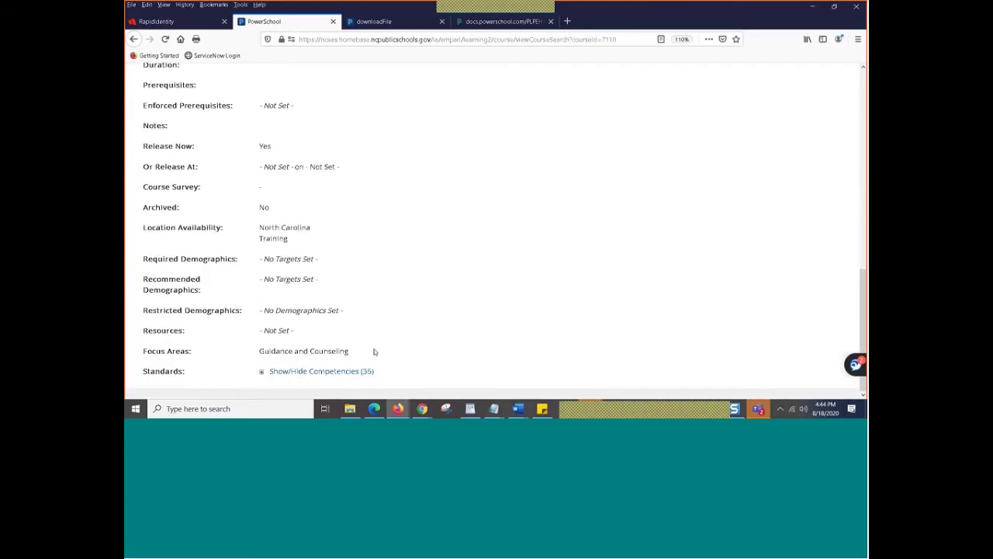
left_click(333, 372)
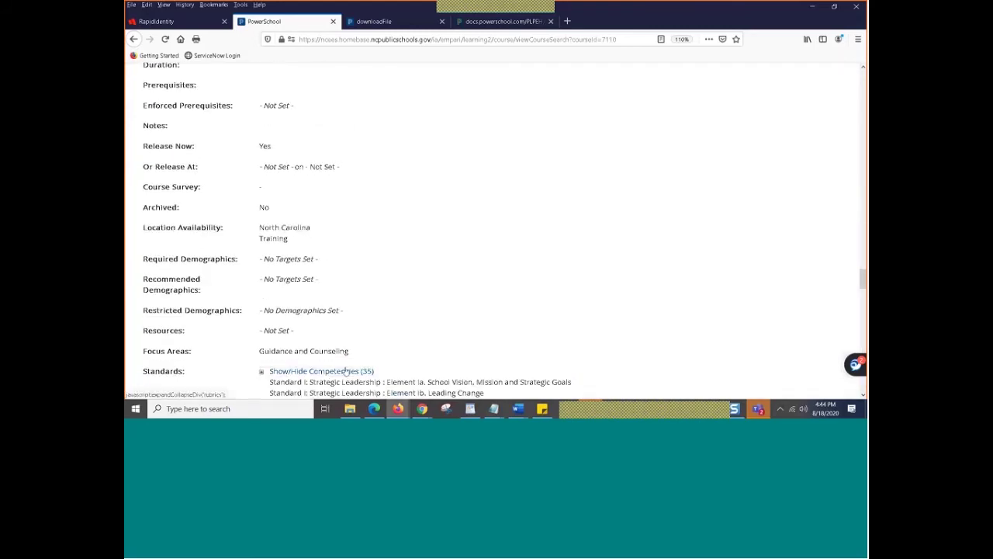
scroll(470, 310, "down", 8)
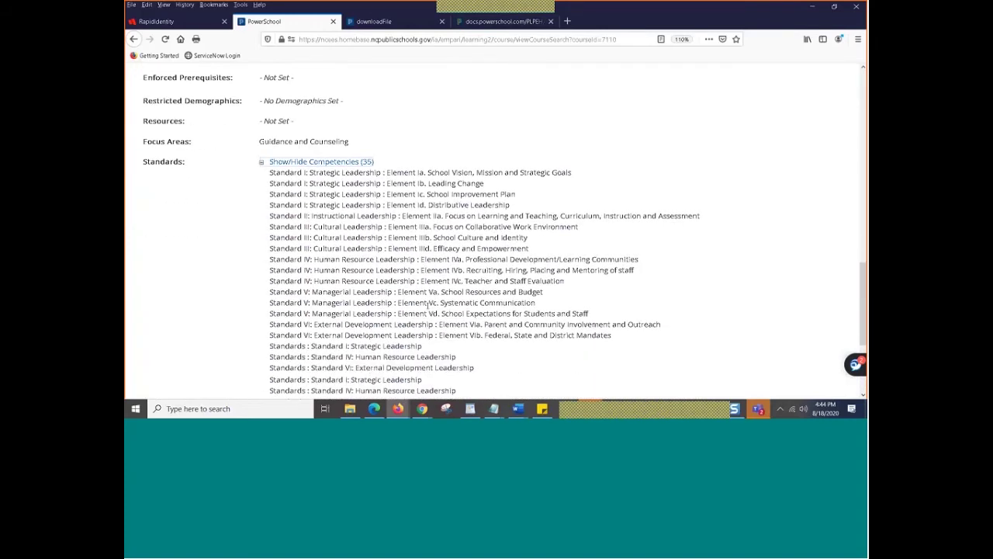
scroll(469, 310, "up", 10)
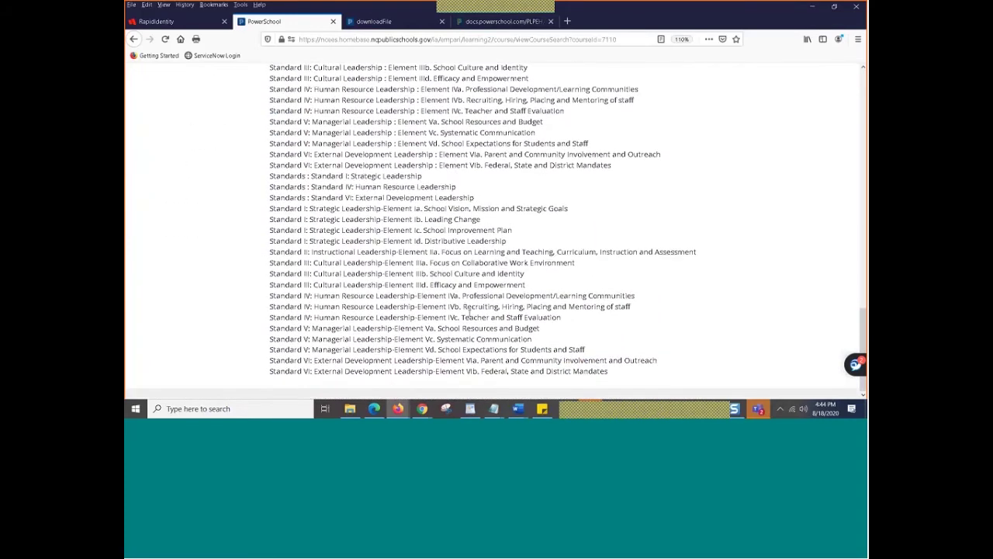
scroll(469, 295, "up", 5)
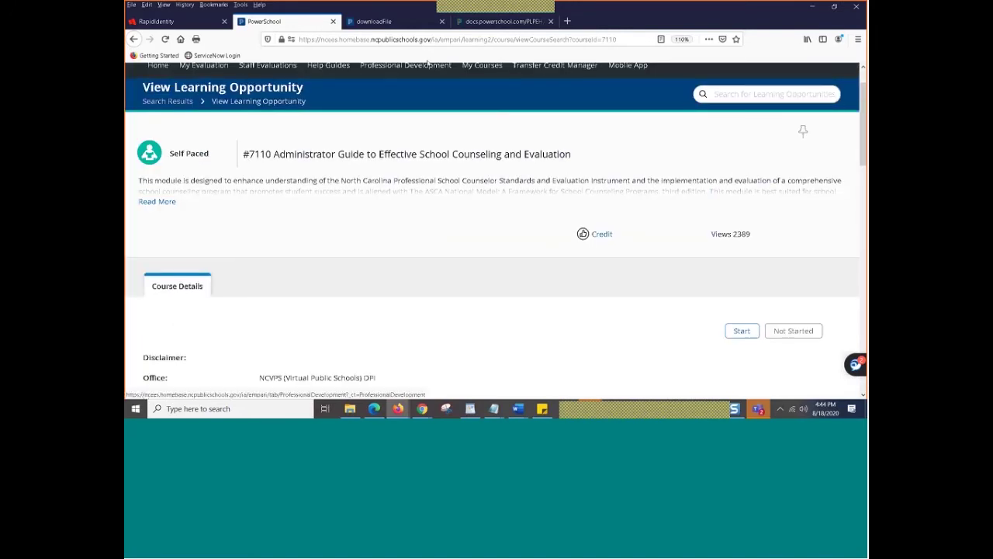
- Return to the Professional Development page and examine the Focus Area Aligned Courses subjects and the news on EC Process and ECATS courses
left_click(427, 76)
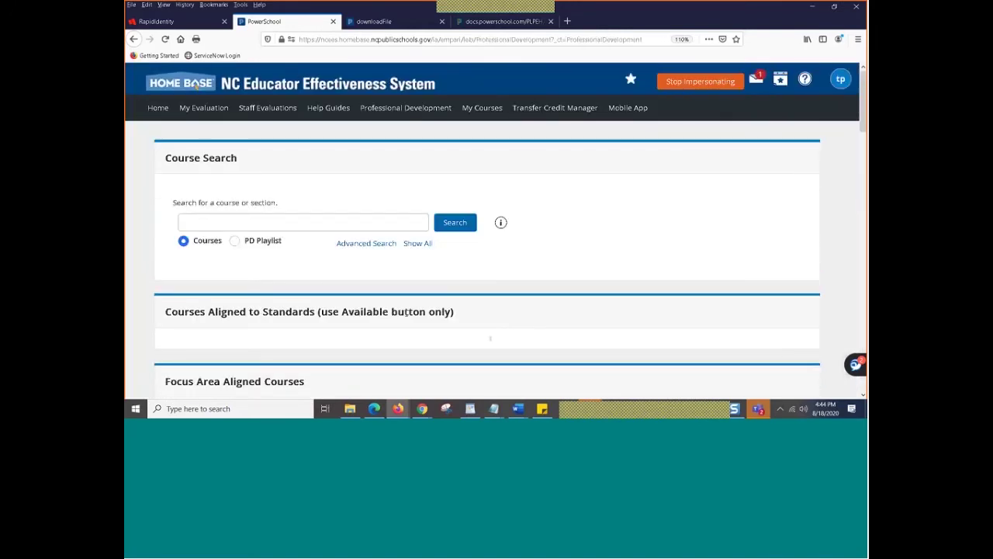
scroll(442, 298, "down", 4)
scroll(442, 298, "down", 3)
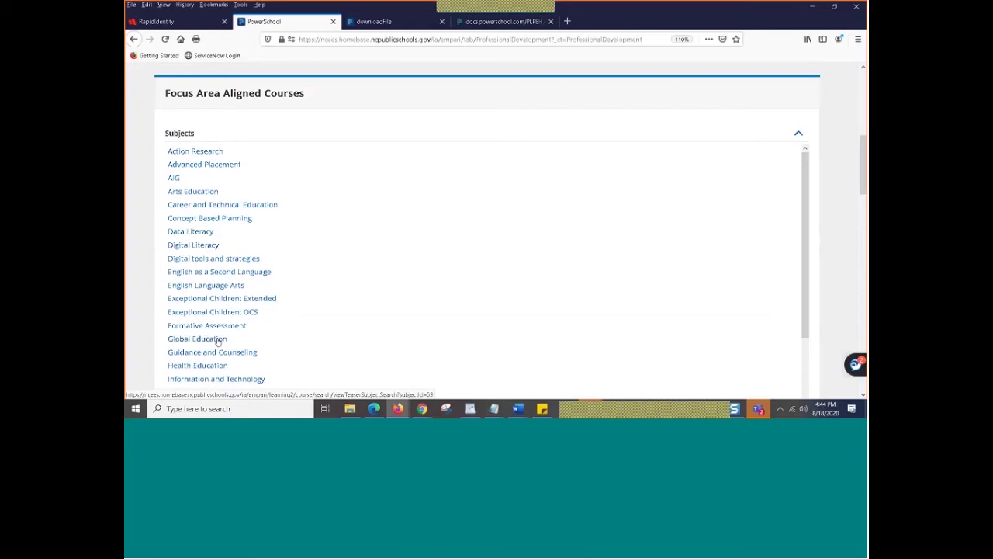
scroll(332, 302, "down", 3)
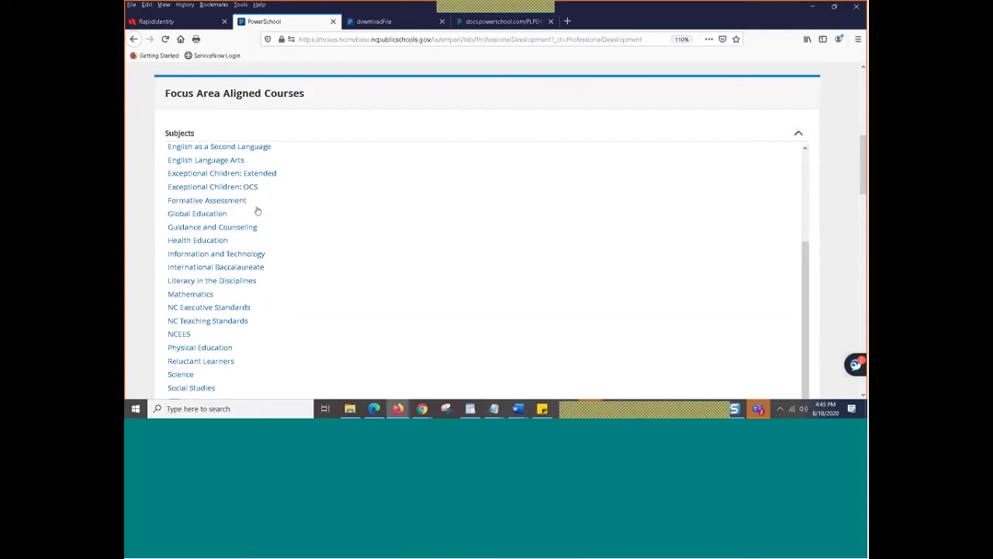
scroll(414, 275, "up", 3)
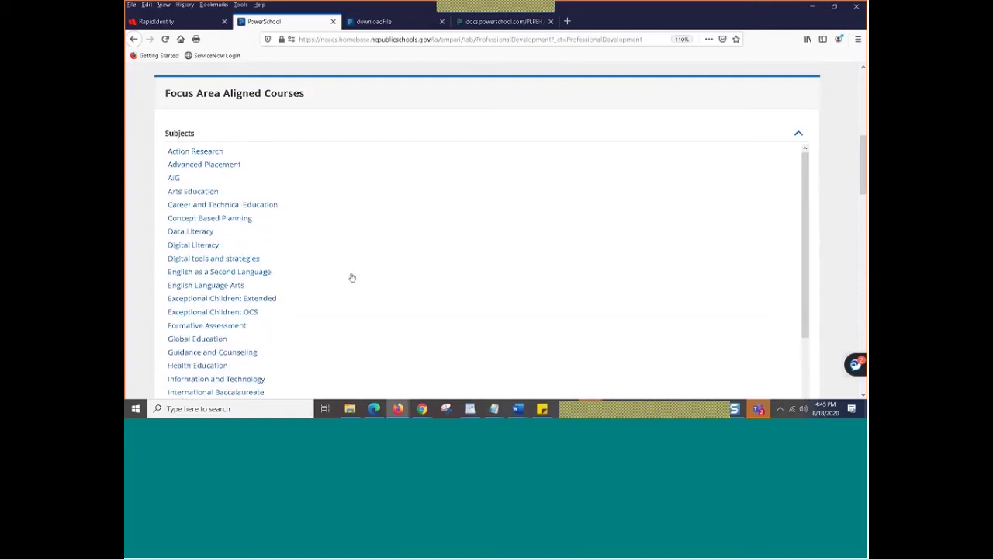
scroll(330, 289, "down", 3)
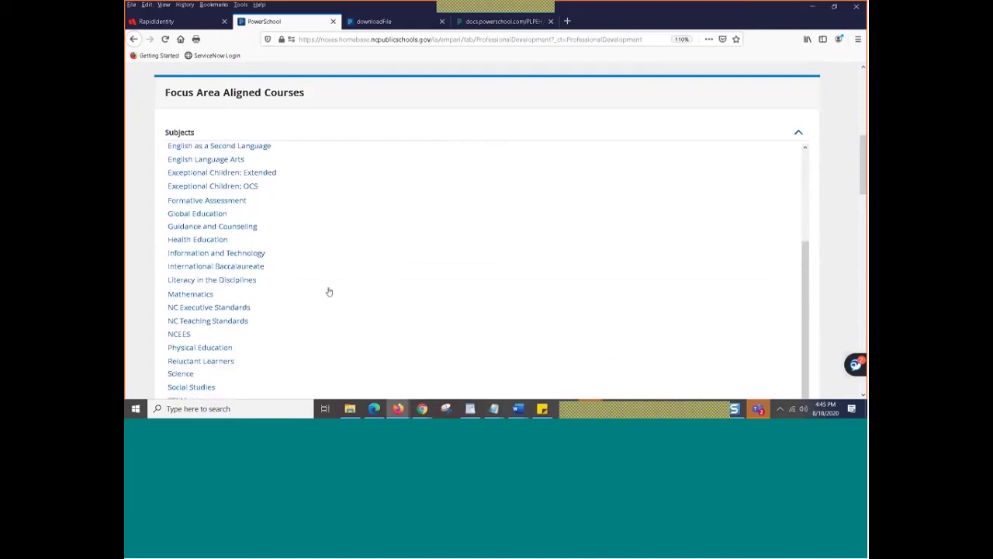
scroll(289, 294, "down", 10)
scroll(291, 295, "down", 8)
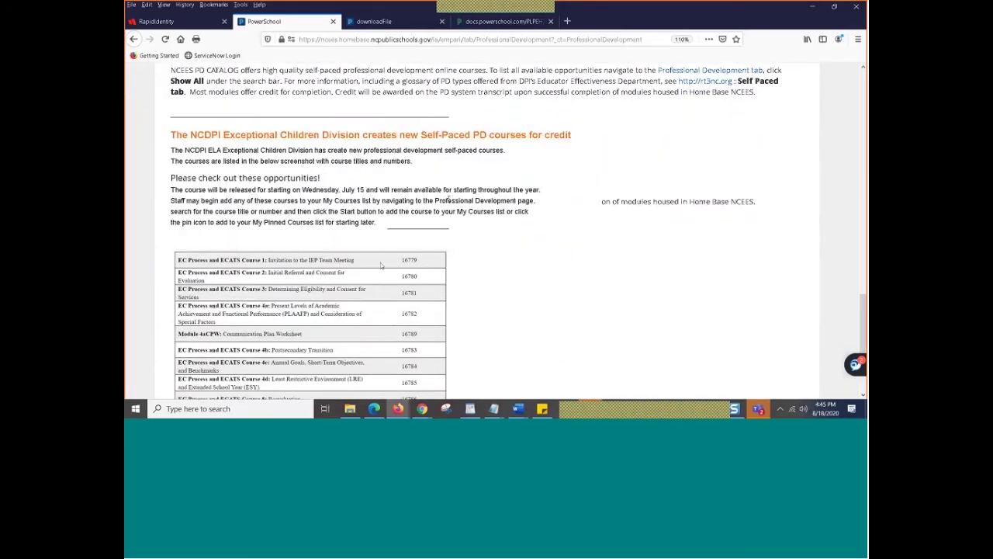
scroll(349, 217, "down", 1)
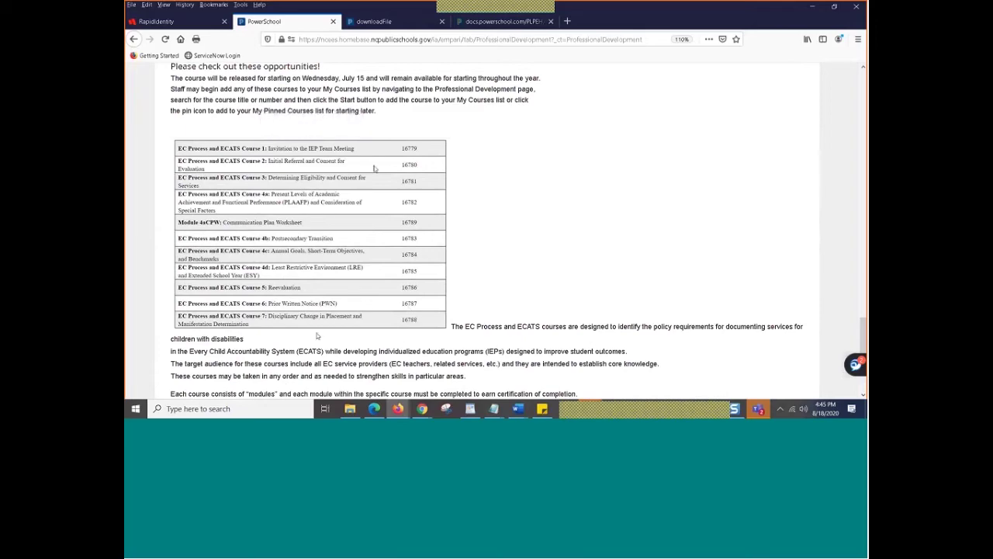
- Open My Courses, review the test user's recommended training, required training and learning opportunities, and open that user's transcript
scroll(357, 349, "down", 10)
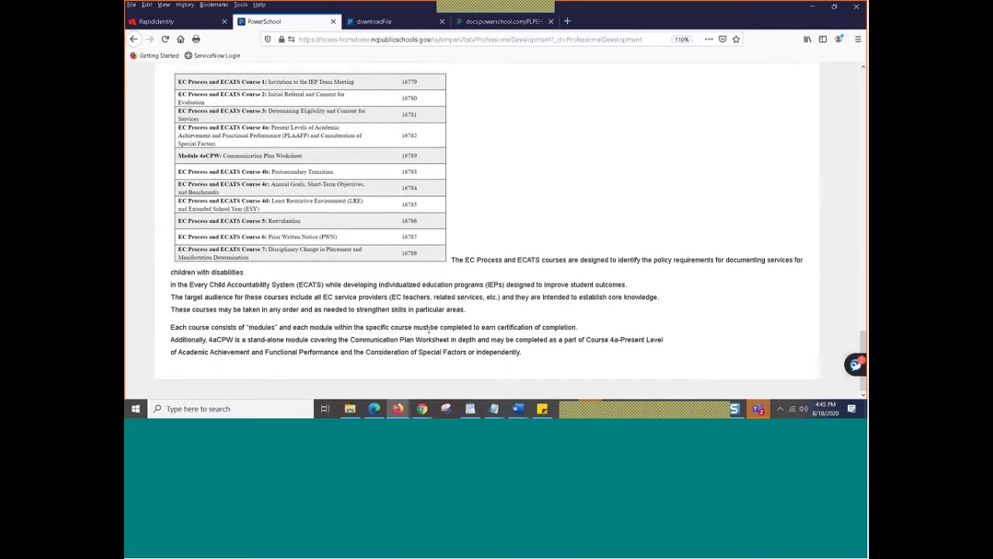
scroll(510, 284, "up", 15)
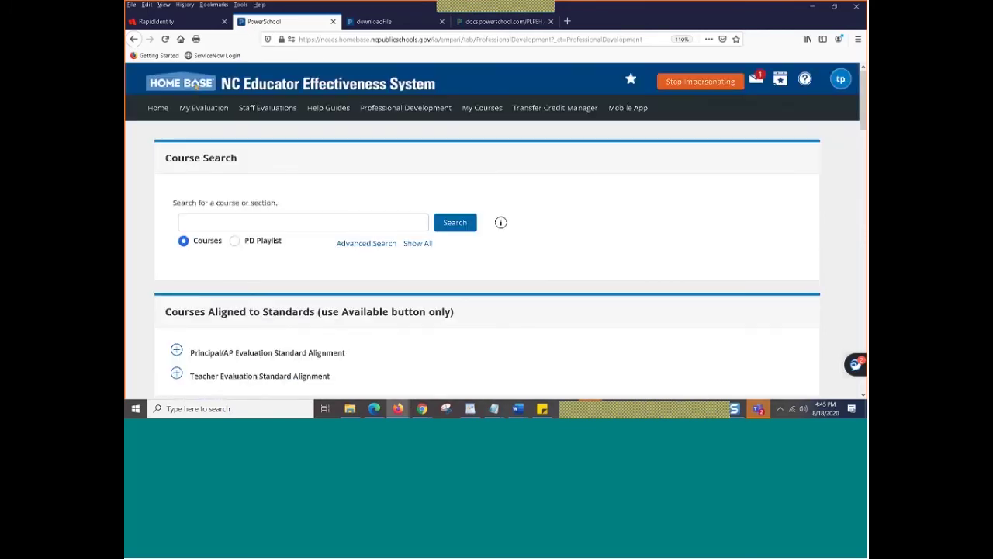
left_click(486, 109)
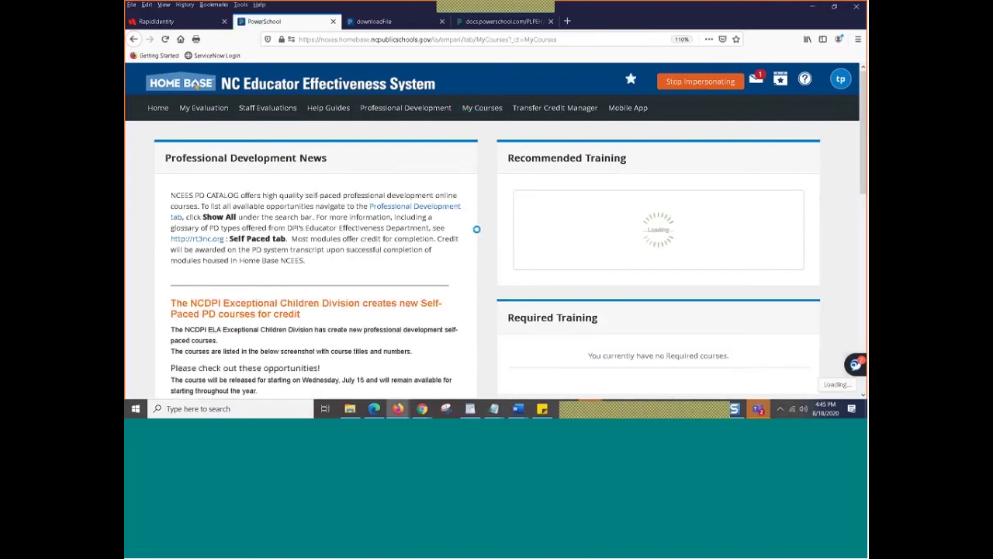
scroll(305, 172, "down", 1)
scroll(305, 171, "down", 2)
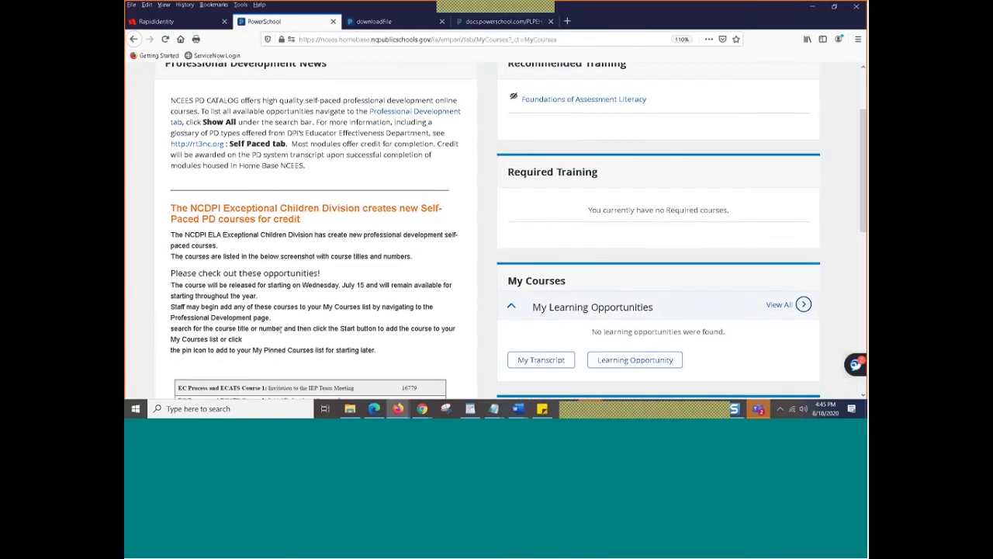
scroll(281, 332, "up", 3)
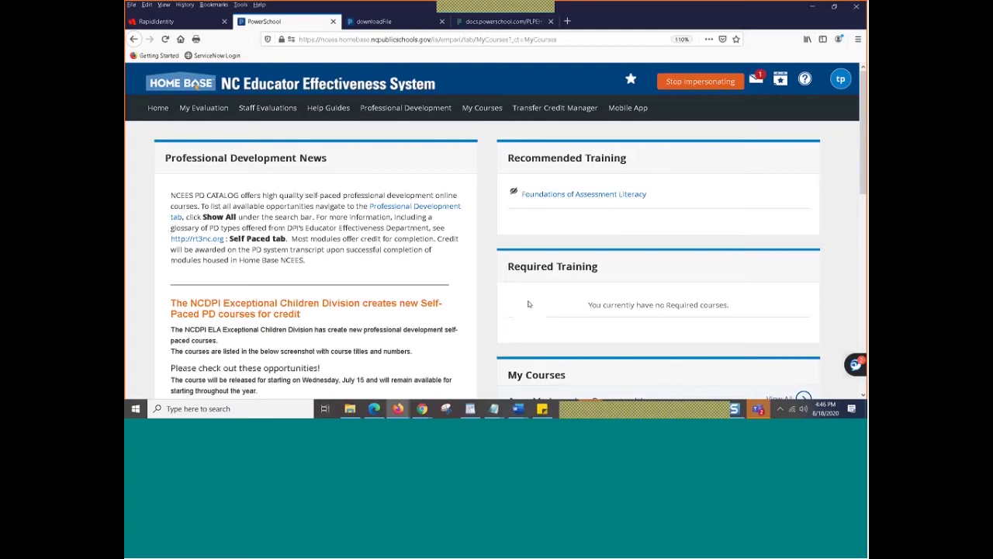
scroll(528, 303, "down", 5)
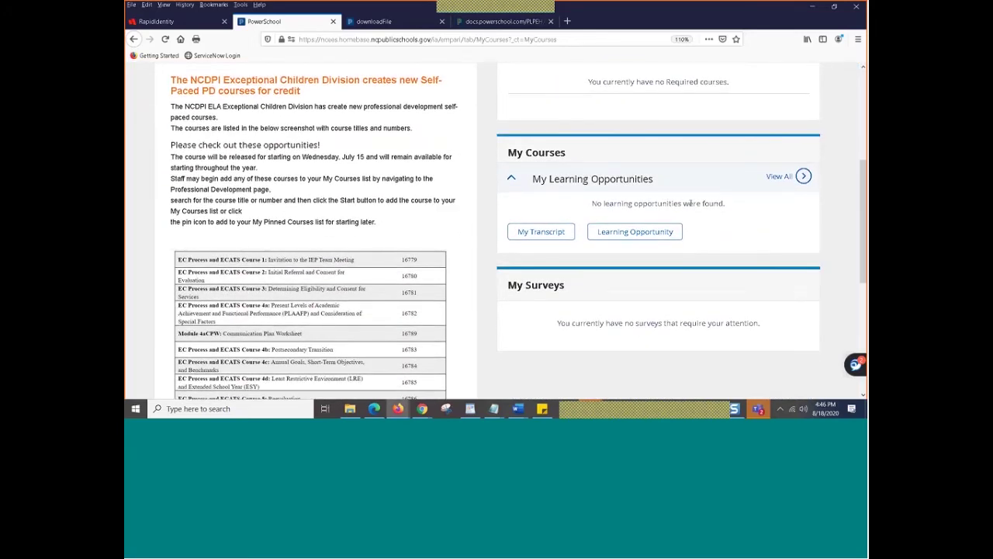
scroll(566, 250, "up", 1)
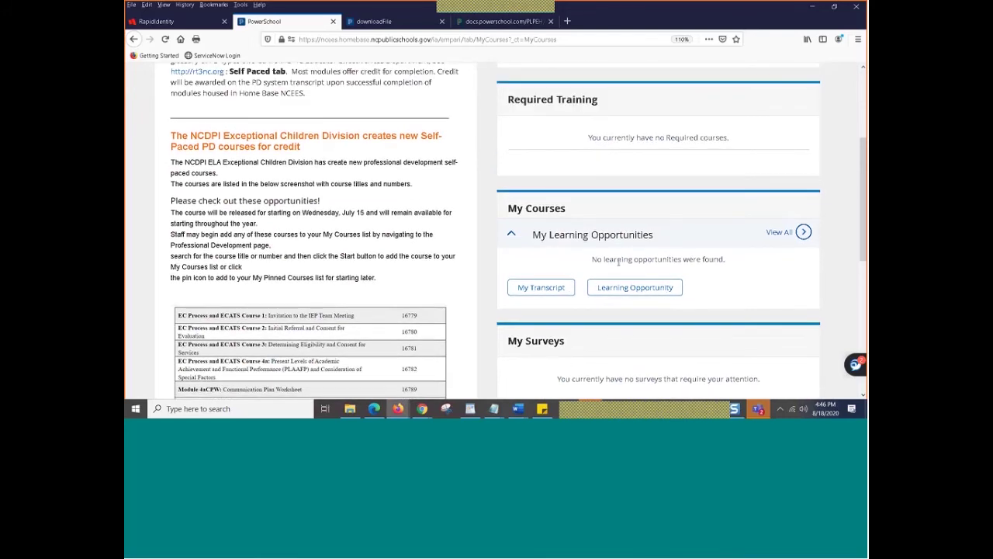
left_click(541, 289)
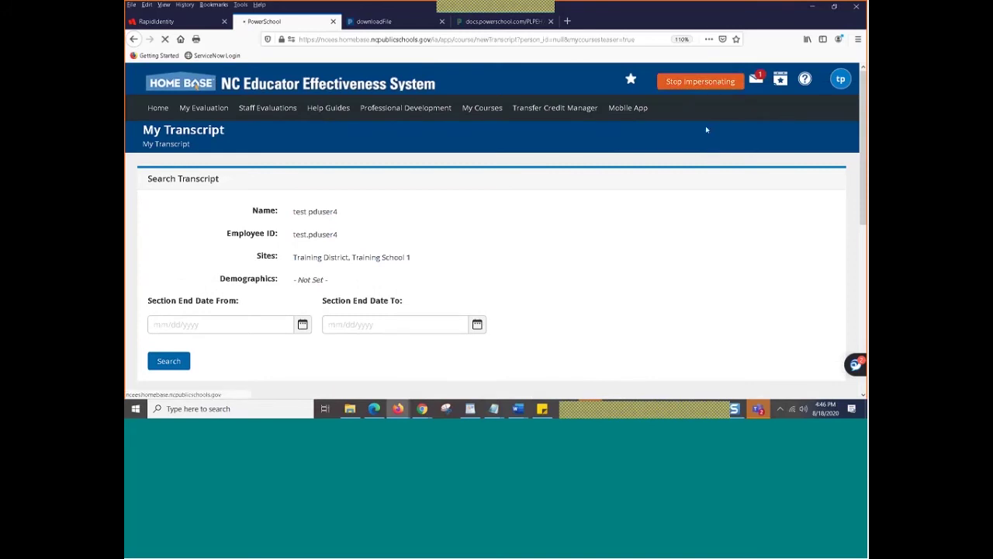
- Stop impersonating the test user and review My Courses under the own account, expanding My PD Playlists and My Pinned Learning Opportunities
left_click(694, 81)
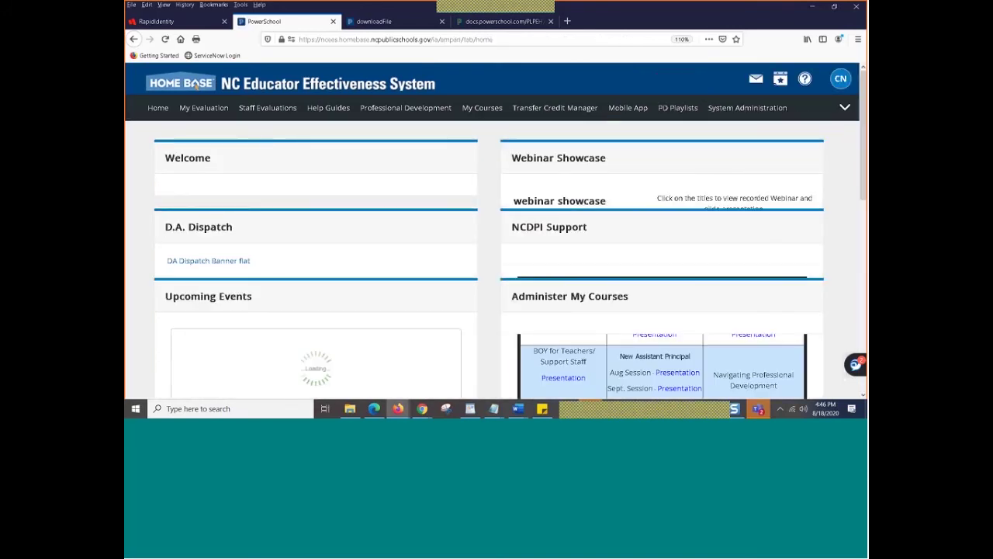
left_click(488, 117)
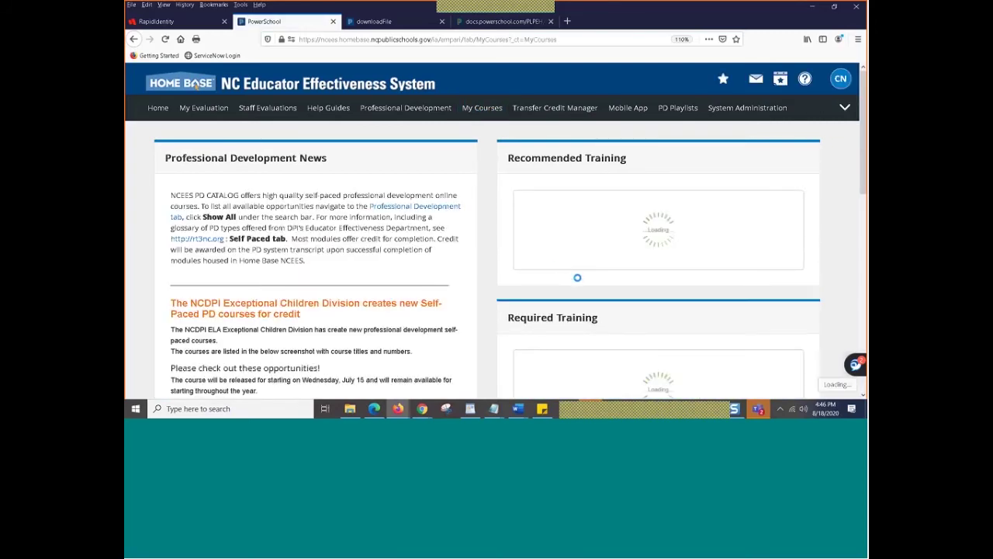
scroll(578, 282, "down", 2)
scroll(591, 190, "down", 3)
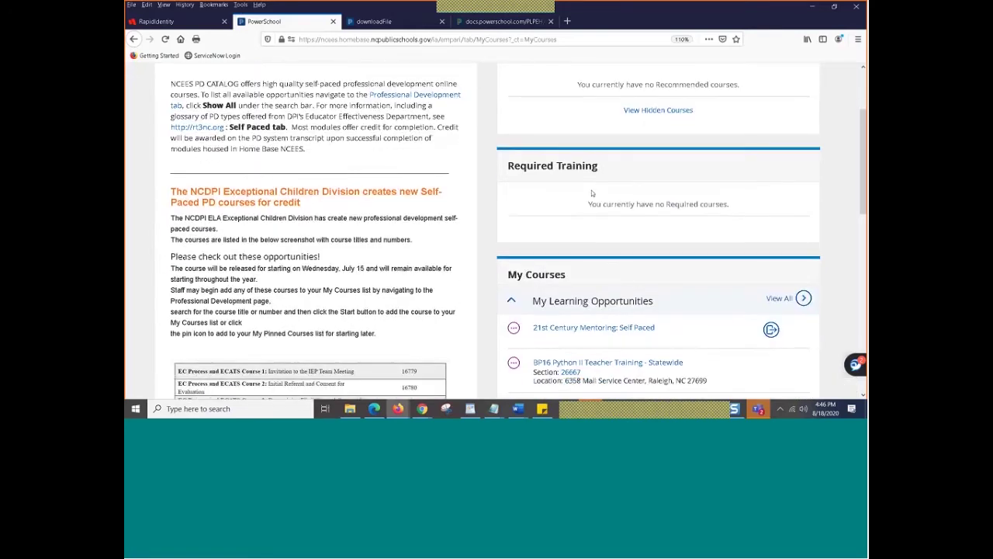
scroll(592, 208, "down", 4)
scroll(594, 204, "down", 2)
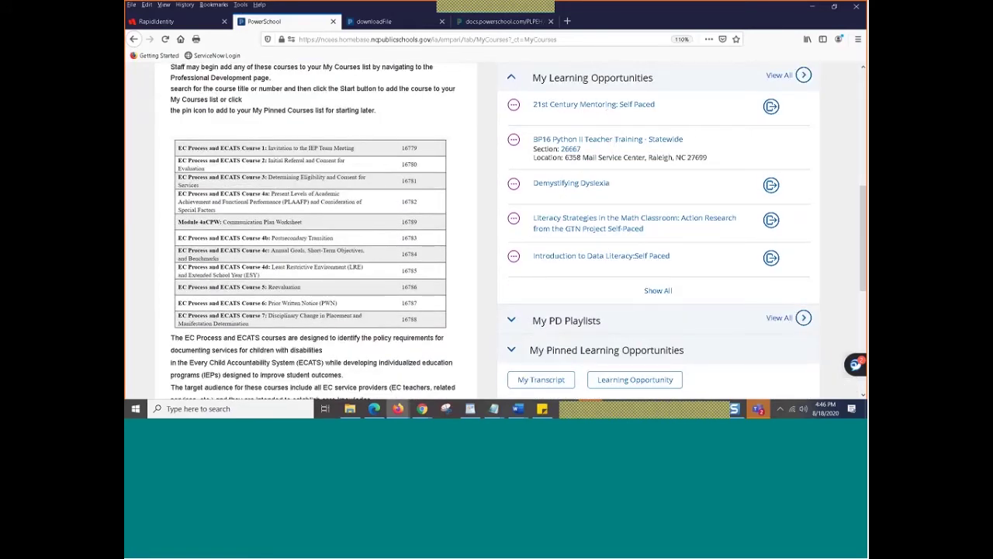
left_click(567, 320)
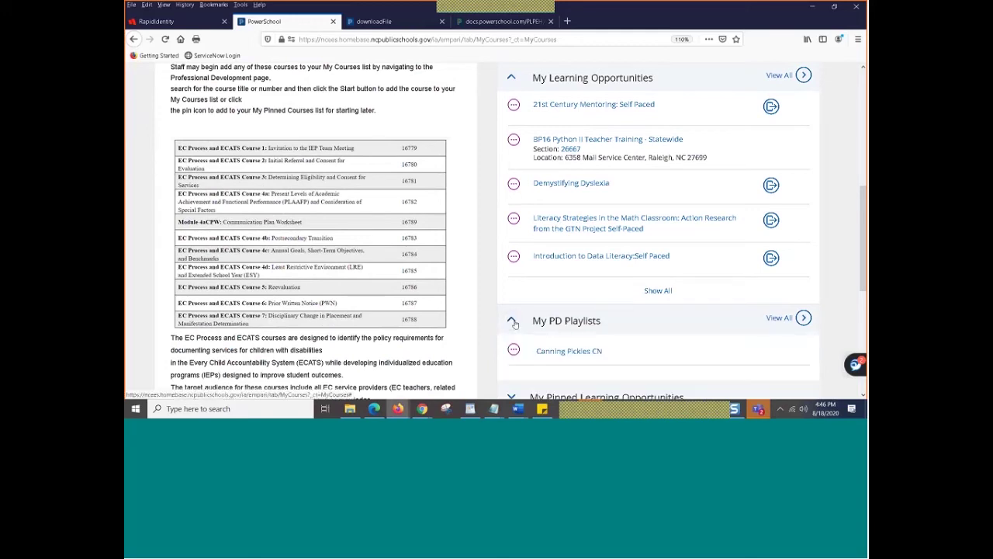
scroll(584, 332, "down", 1)
scroll(584, 332, "down", 3)
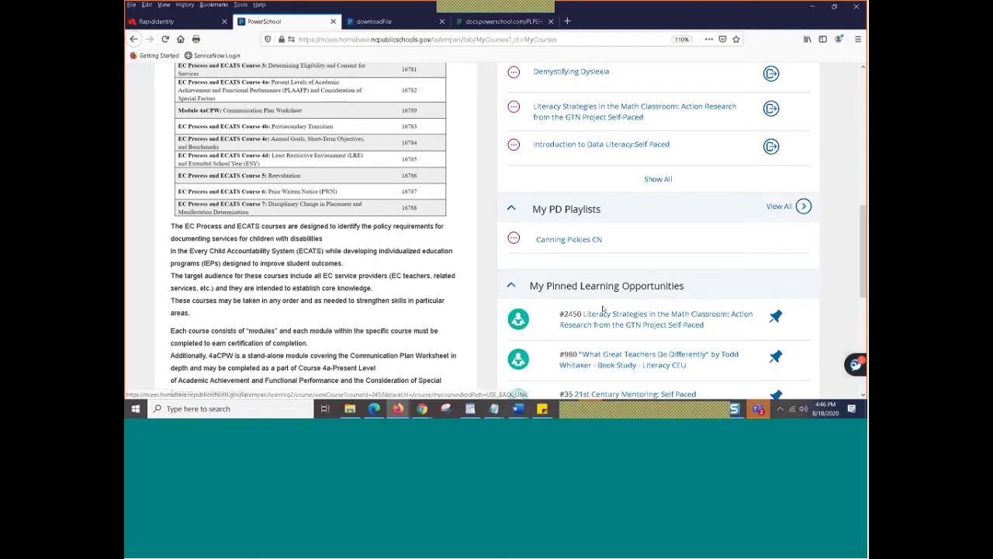
- Open the own transcript and review its date search, category tabs and print and email options
scroll(629, 271, "down", 5)
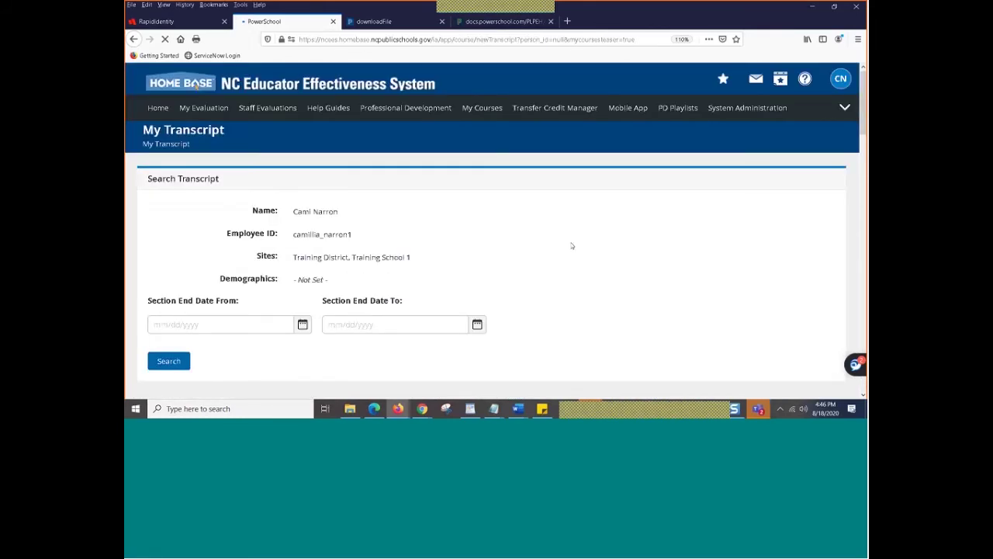
scroll(543, 233, "down", 4)
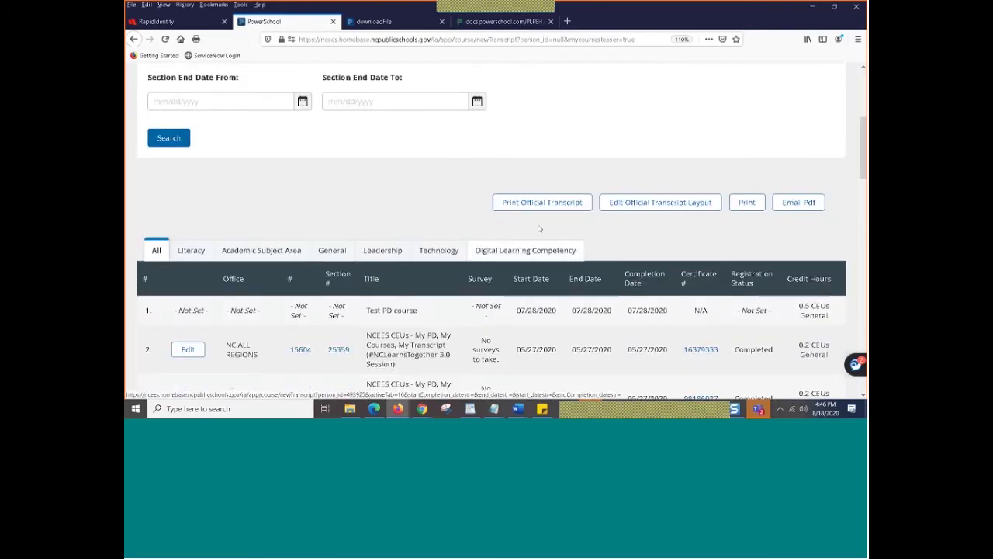
scroll(540, 229, "up", 2)
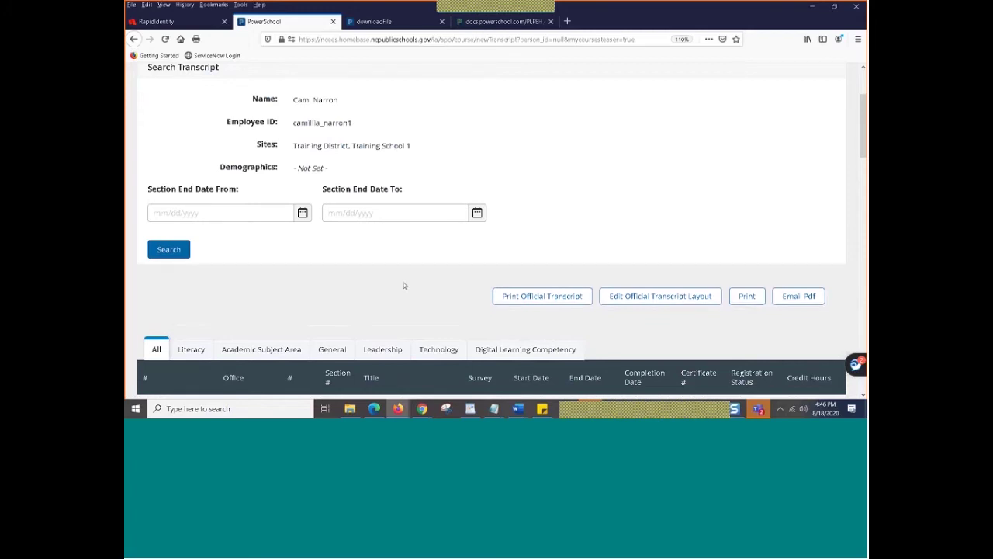
- View the completion certificate for section 25359 of NCEES CEUs - My PD, My Courses, My Transcript and return to the transcript
scroll(406, 279, "down", 4)
scroll(407, 271, "down", 1)
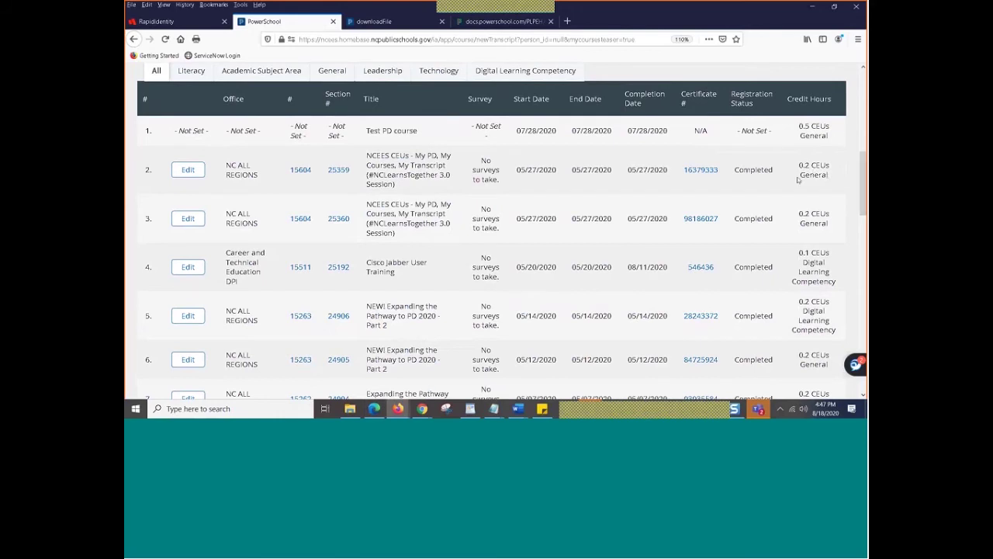
left_click(701, 170)
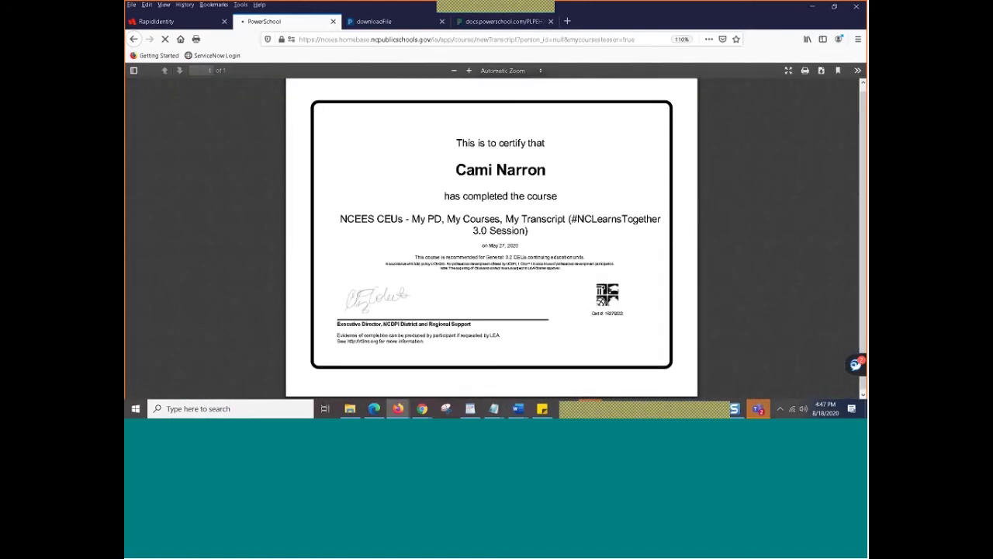
left_click(134, 40)
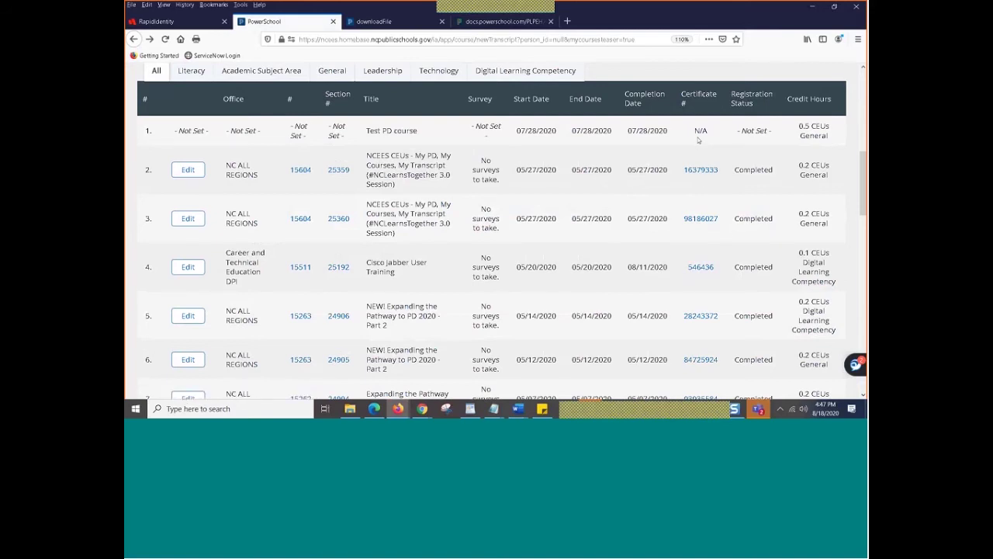
- Open the Transfer Credit Manager and view the own pending and denied credit requests under My Requests
scroll(690, 143, "up", 4)
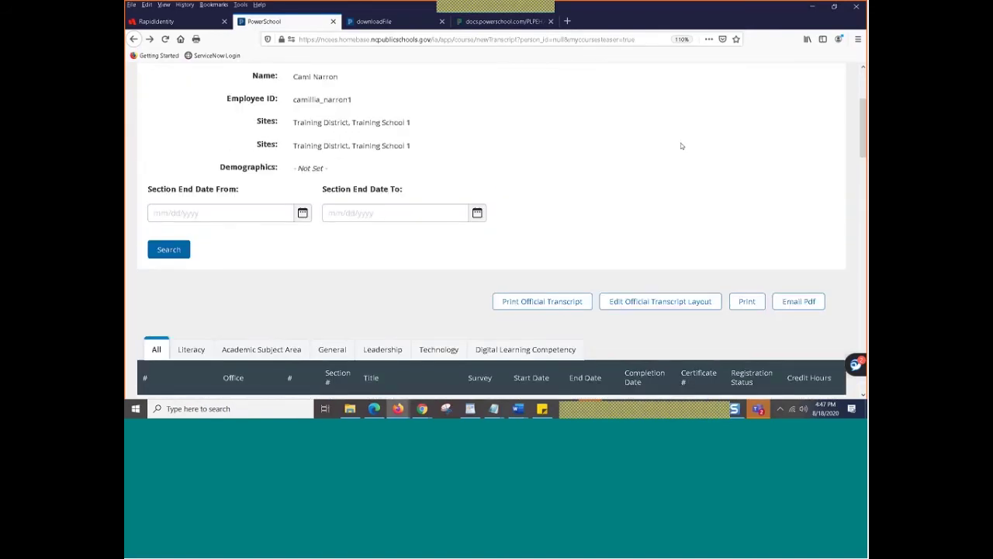
scroll(681, 146, "up", 3)
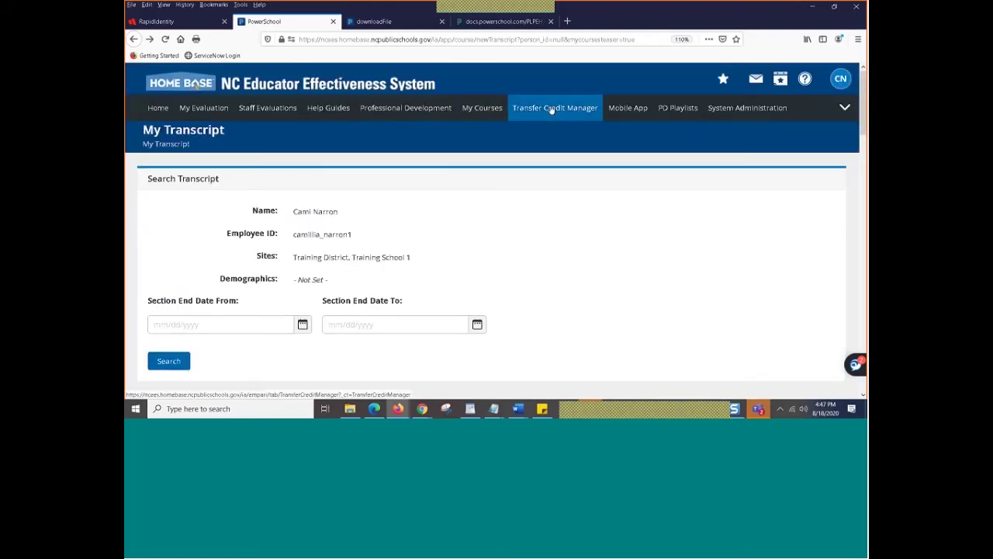
left_click(551, 110)
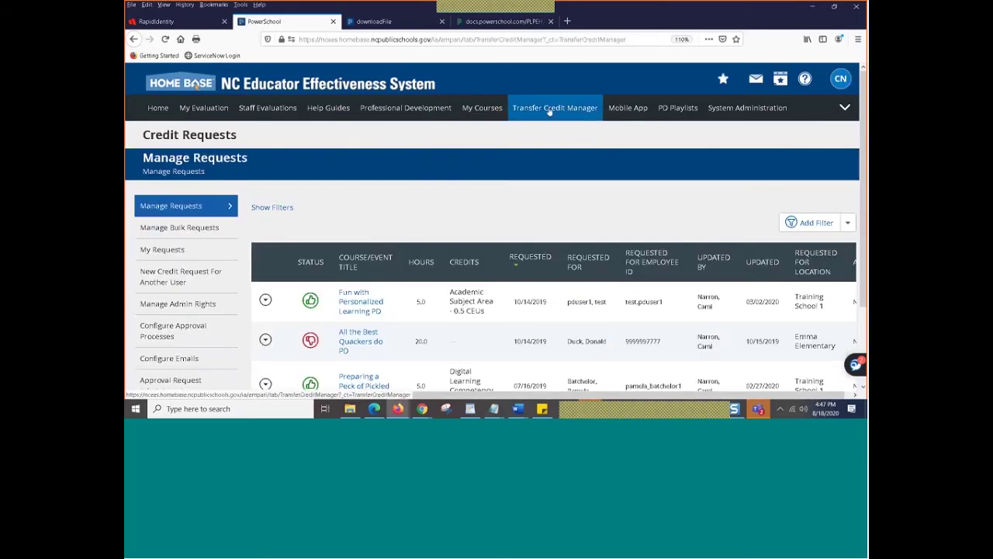
left_click(173, 252)
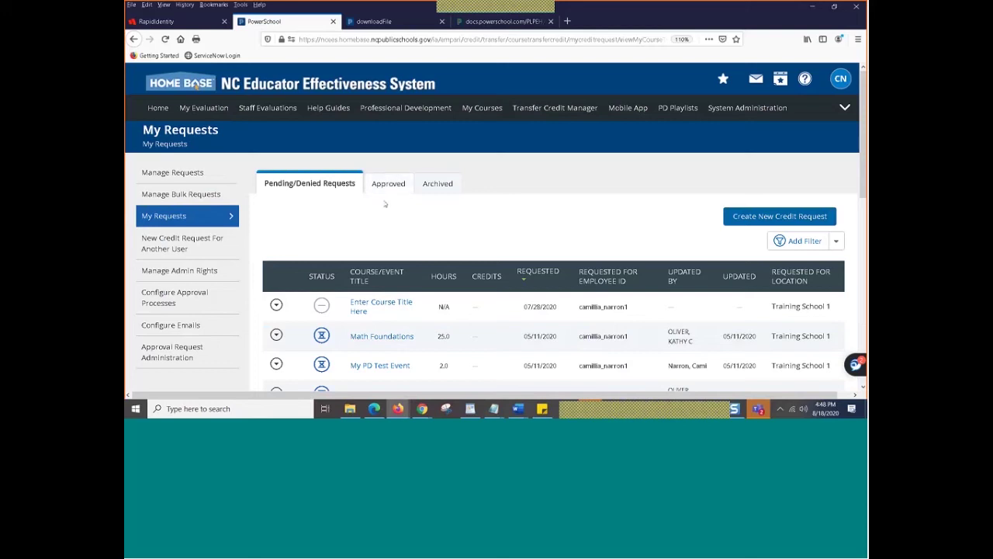
left_click(752, 218)
left_click(553, 111)
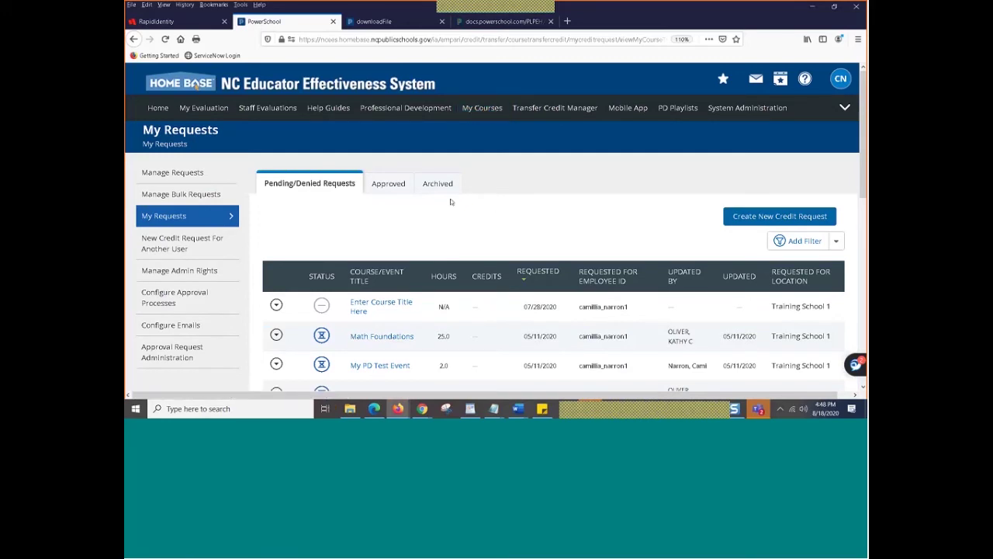
- Open the Mobile App page and review the download information, resource guides and resource videos
left_click(625, 109)
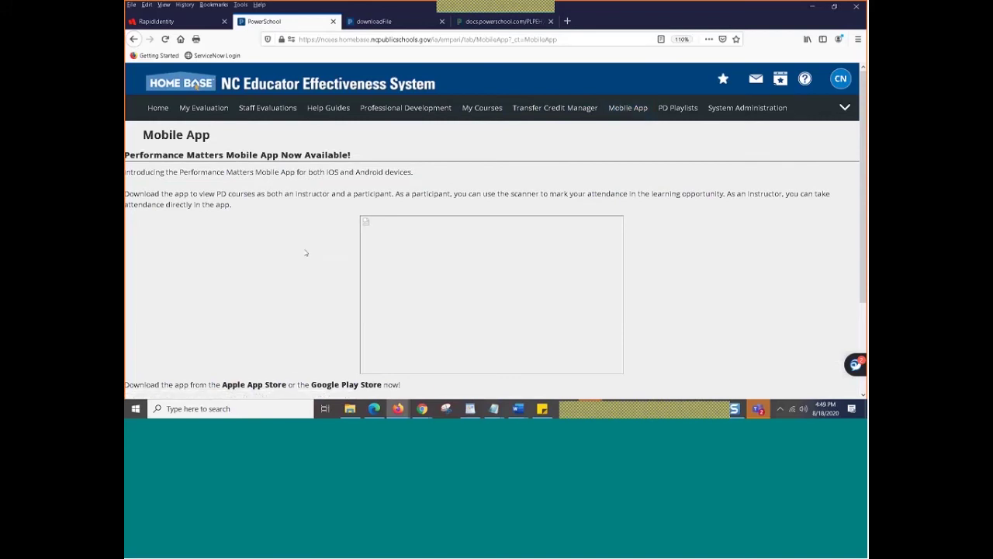
scroll(303, 268, "down", 3)
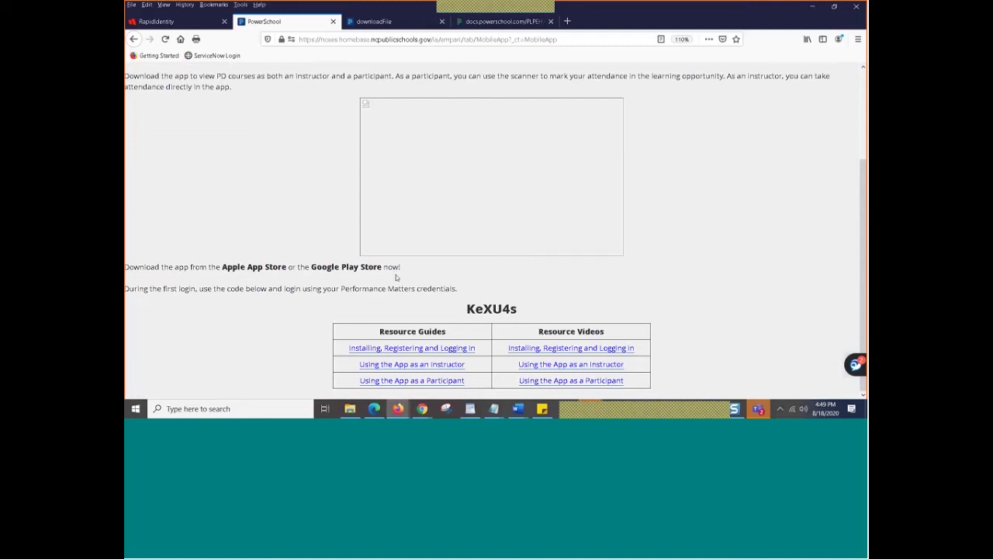
scroll(657, 285, "up", 3)
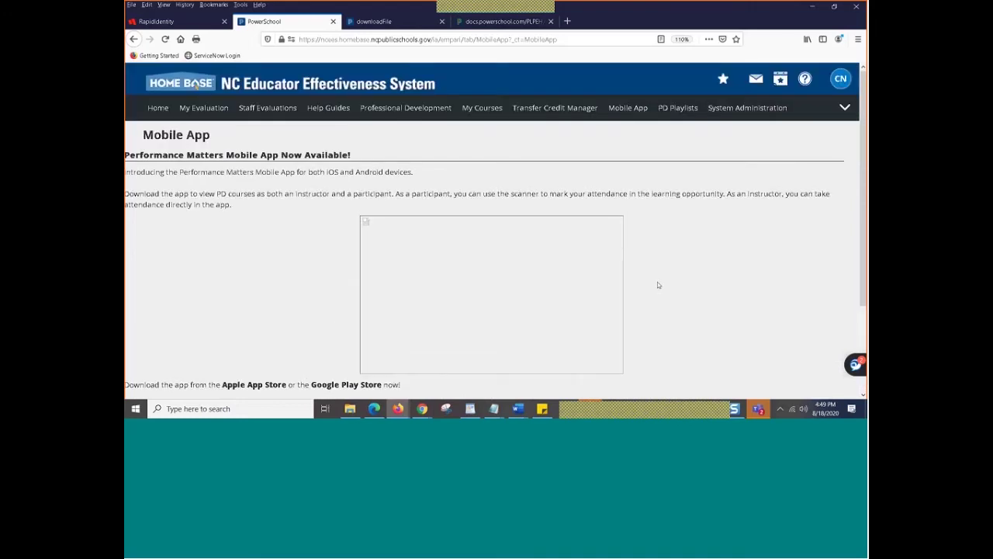
- Switch to the NCEES New User Basics slideshow in Chrome and advance from the Home slide to the My Evaluation slide
mouse_move(423, 409)
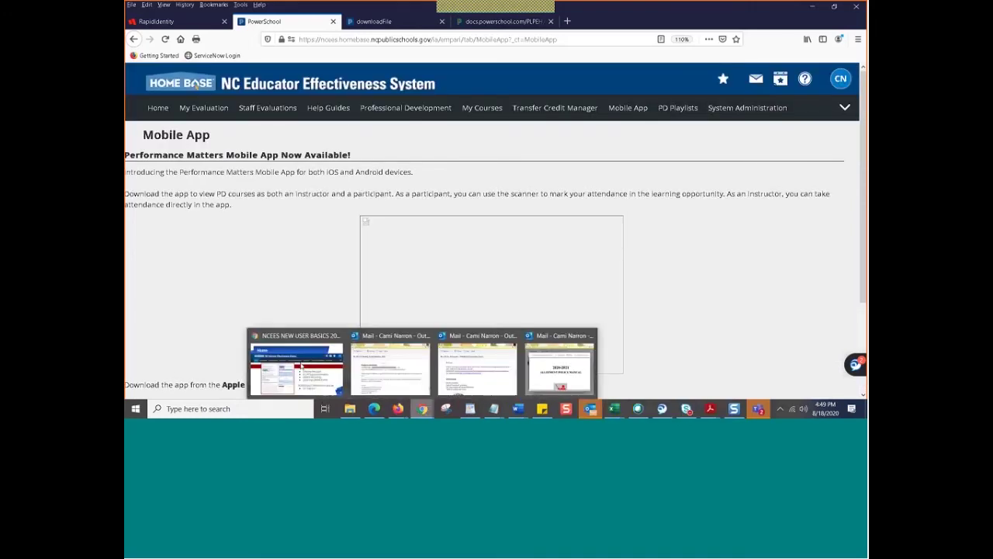
left_click(302, 365)
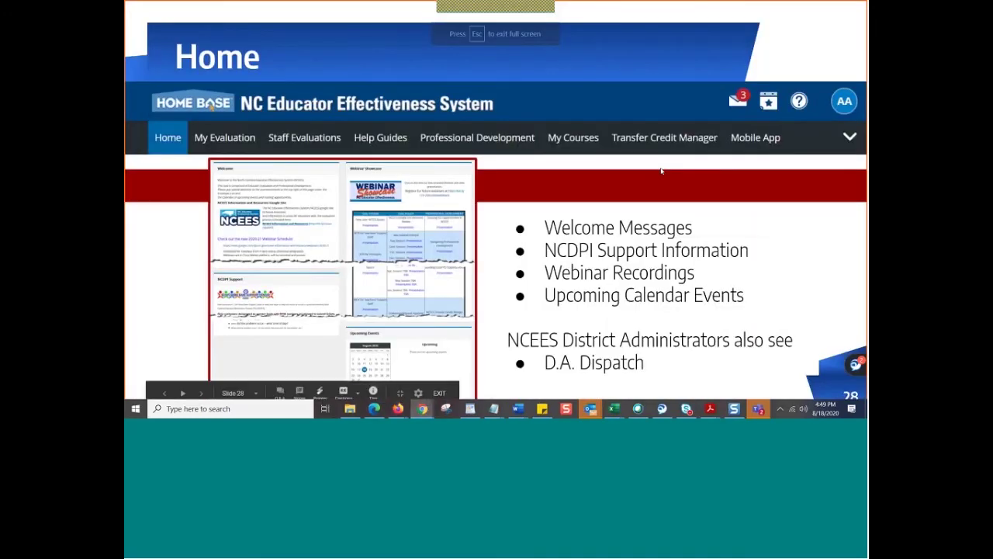
left_click(596, 261)
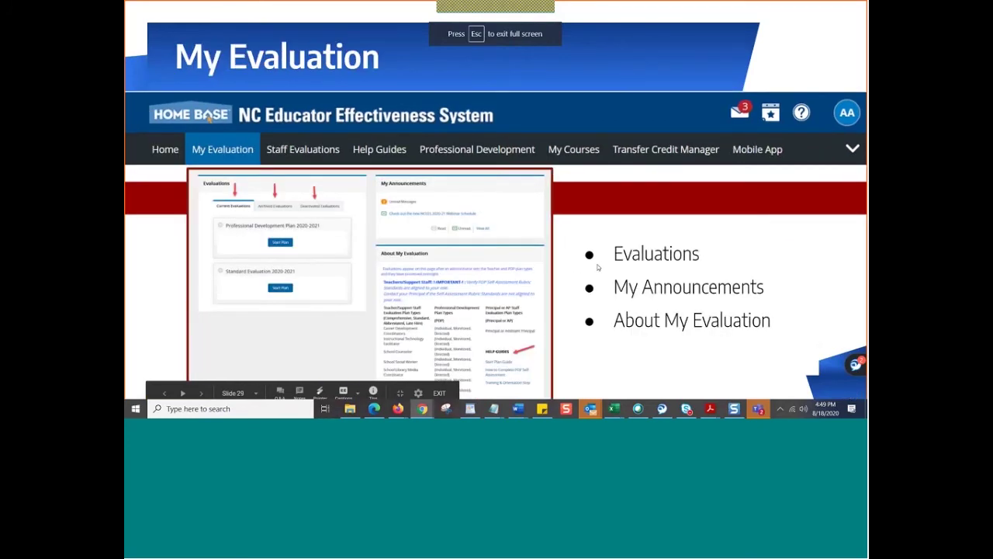
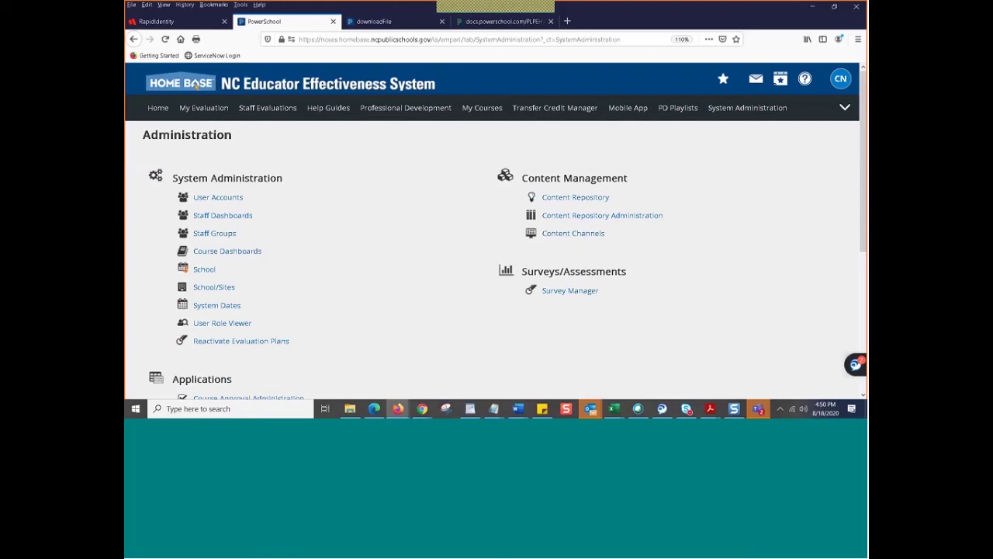
- Examine the Administration page's System Administration tools and the full list of Applications
scroll(264, 313, "down", 2)
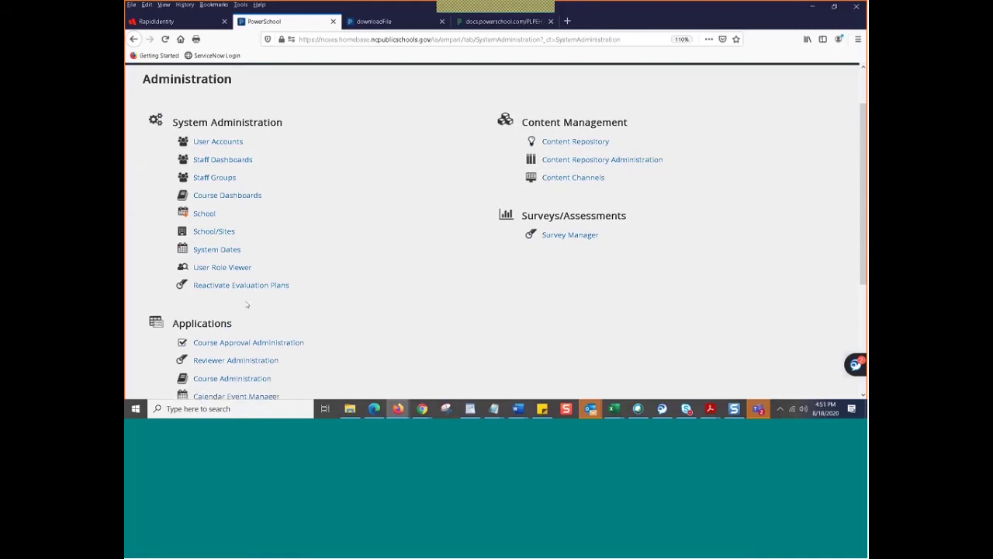
scroll(311, 291, "down", 3)
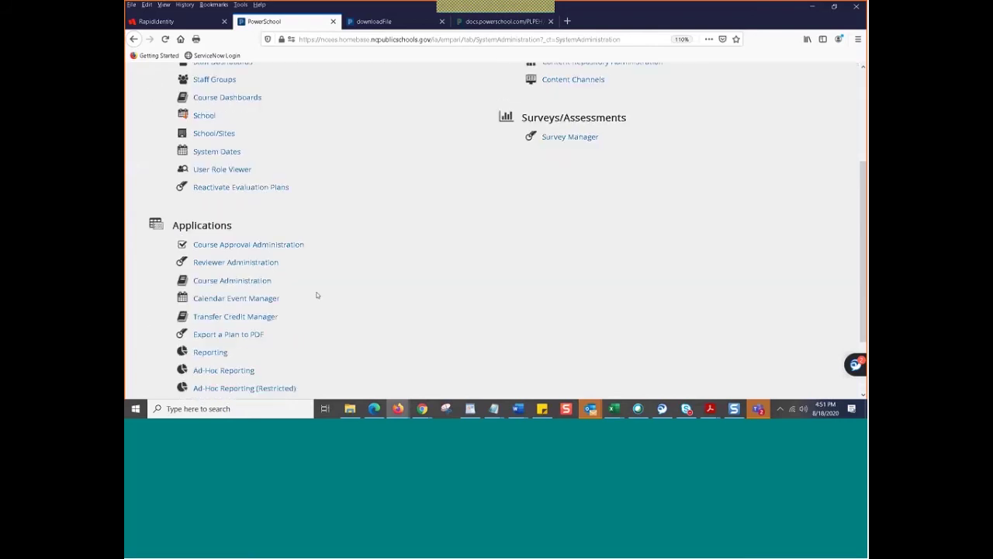
scroll(317, 295, "down", 3)
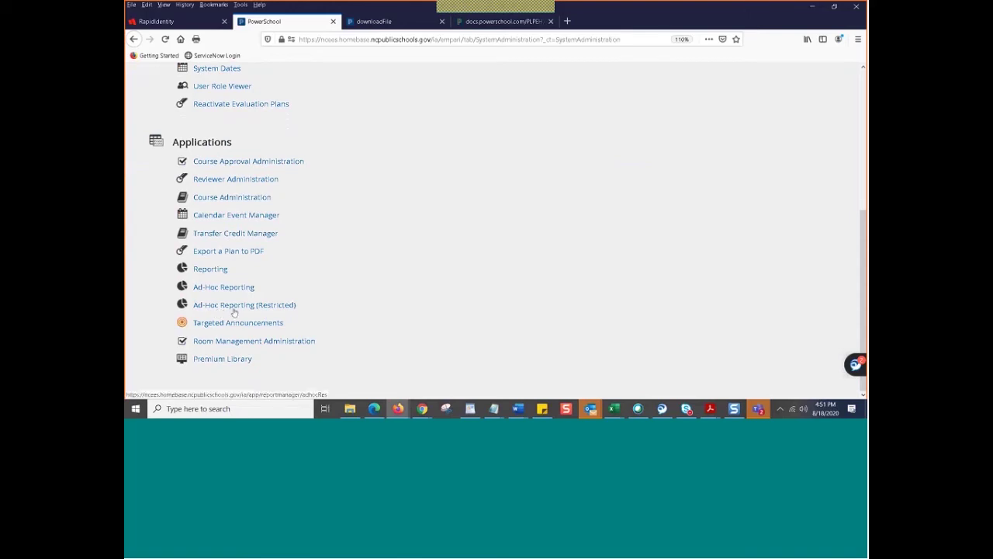
- Open Ad-Hoc Reporting (Restricted) and examine the report types available under Current Reports
left_click(234, 309)
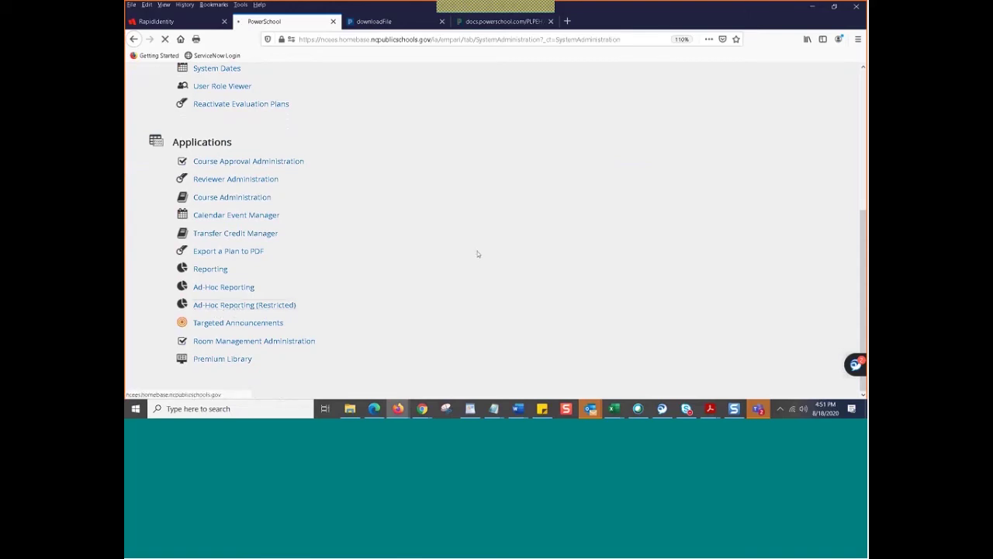
scroll(362, 278, "down", 3)
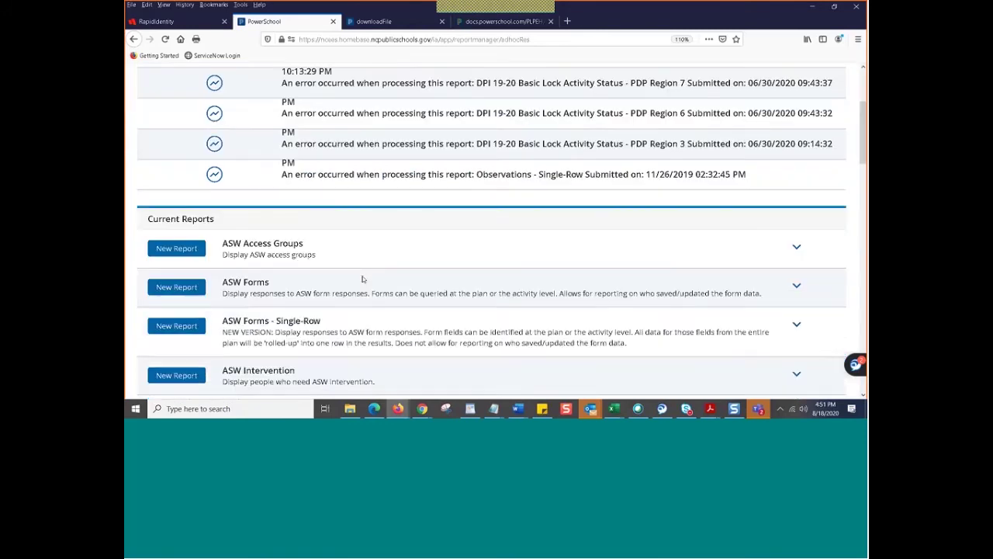
scroll(361, 278, "down", 3)
scroll(362, 279, "down", 3)
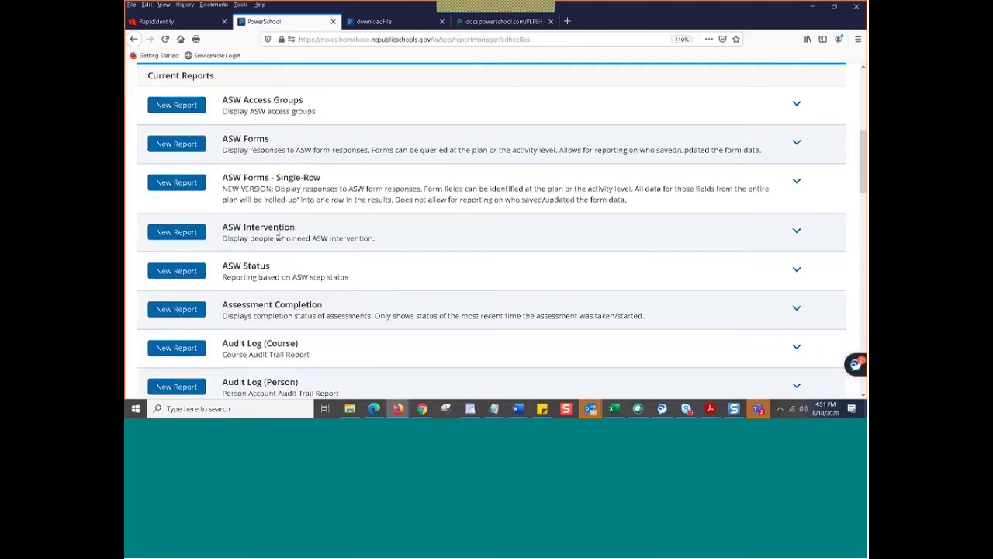
scroll(286, 245, "down", 2)
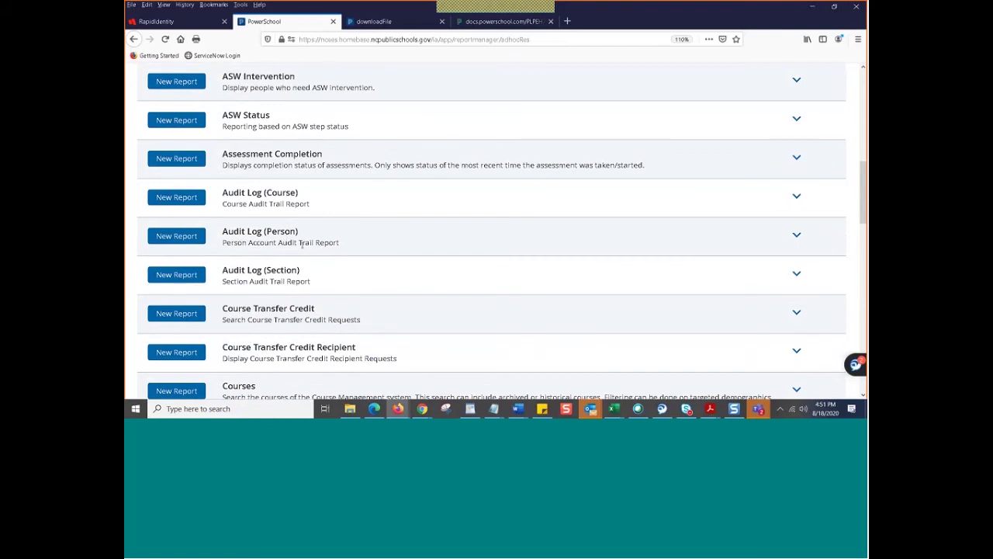
scroll(302, 244, "down", 3)
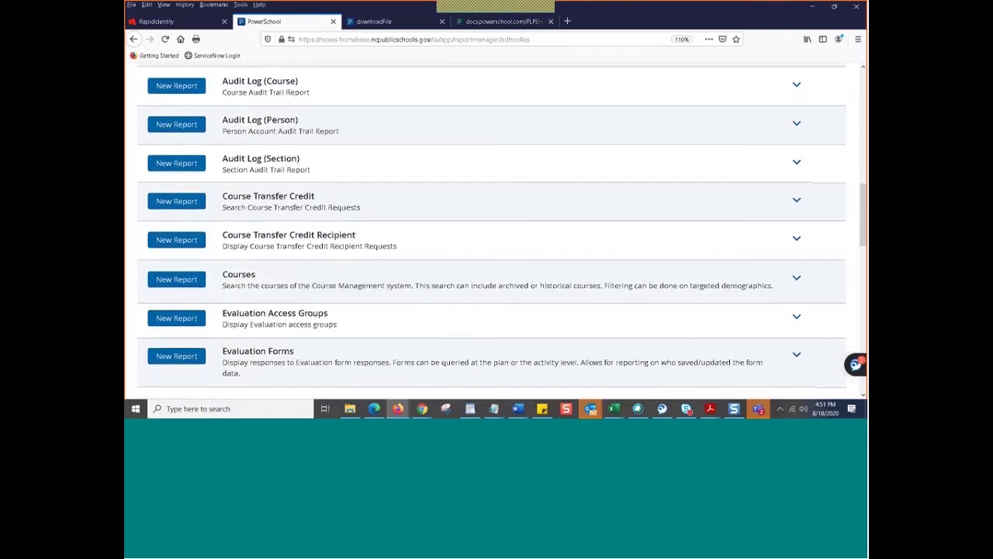
scroll(235, 218, "down", 3)
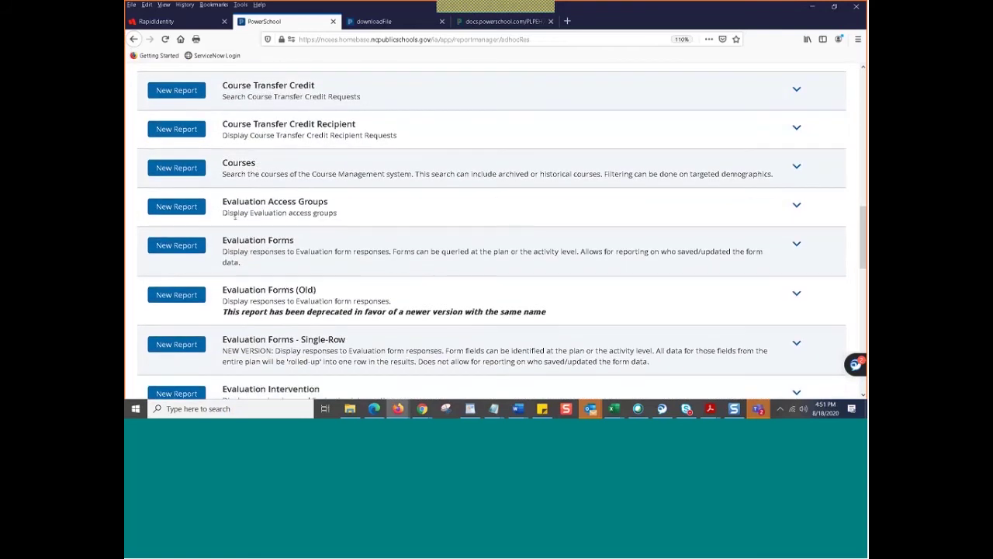
scroll(264, 310, "down", 10)
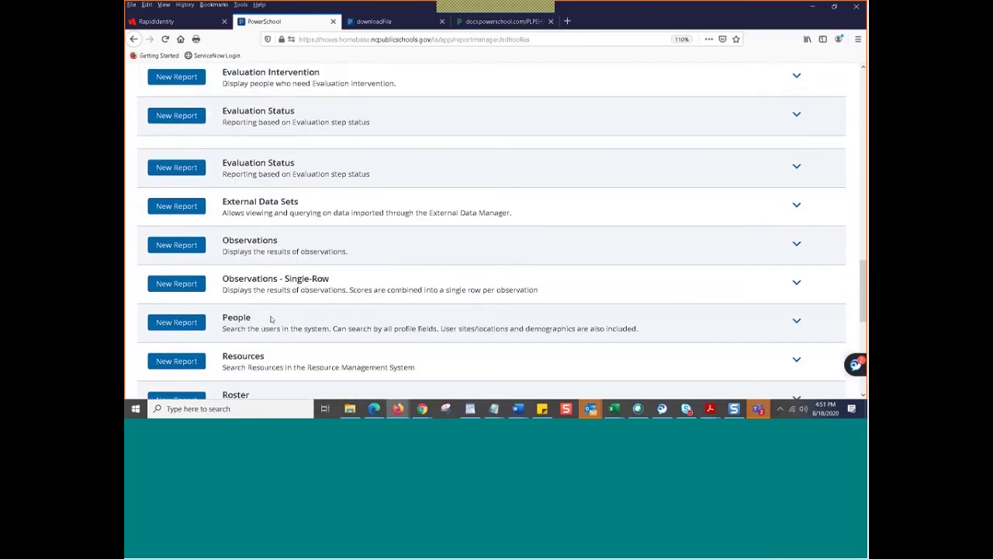
scroll(272, 318, "up", 5)
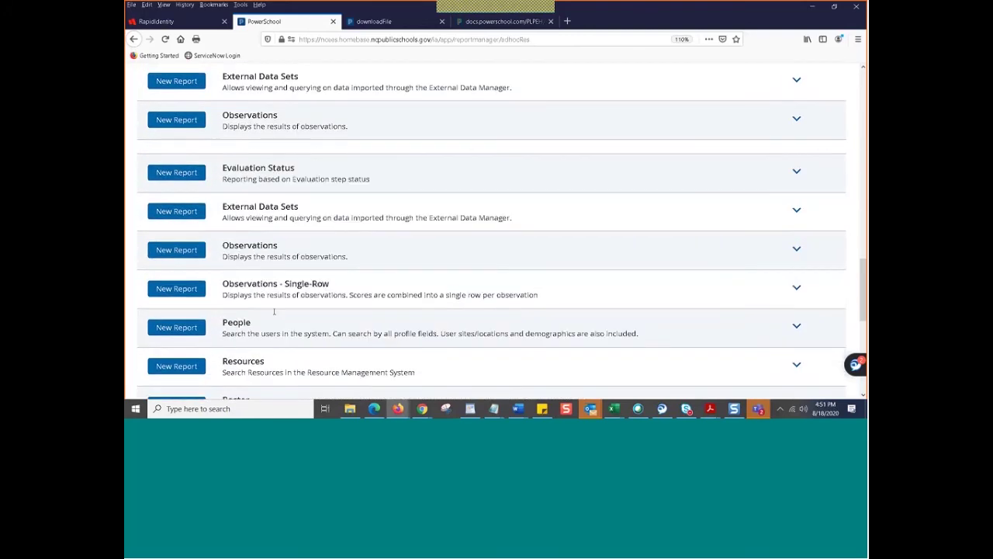
scroll(352, 252, "up", 10)
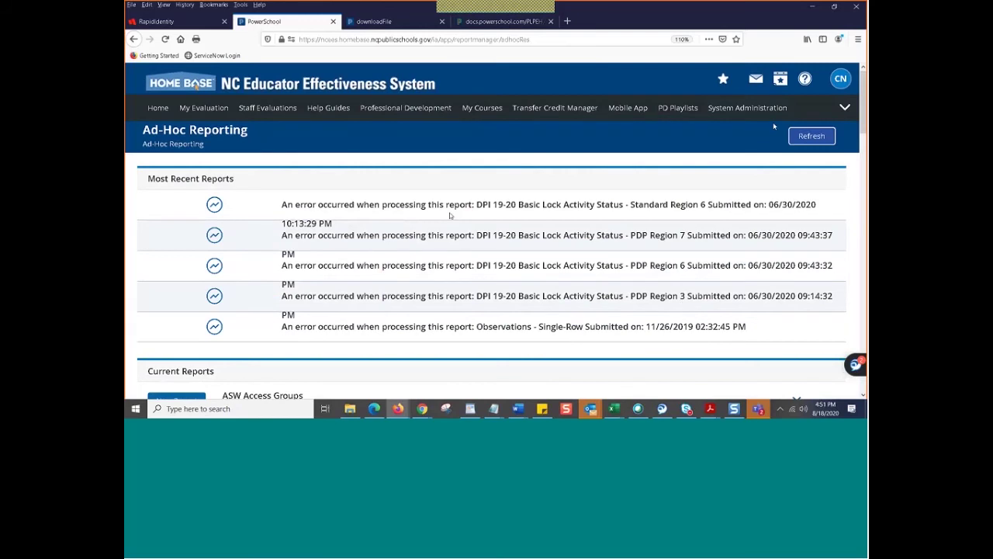
- Open My Staff and set the site to North Carolina, Region I, Beaufort, Beaufort County Schools, Beaufort Co Early College High
left_click(848, 105)
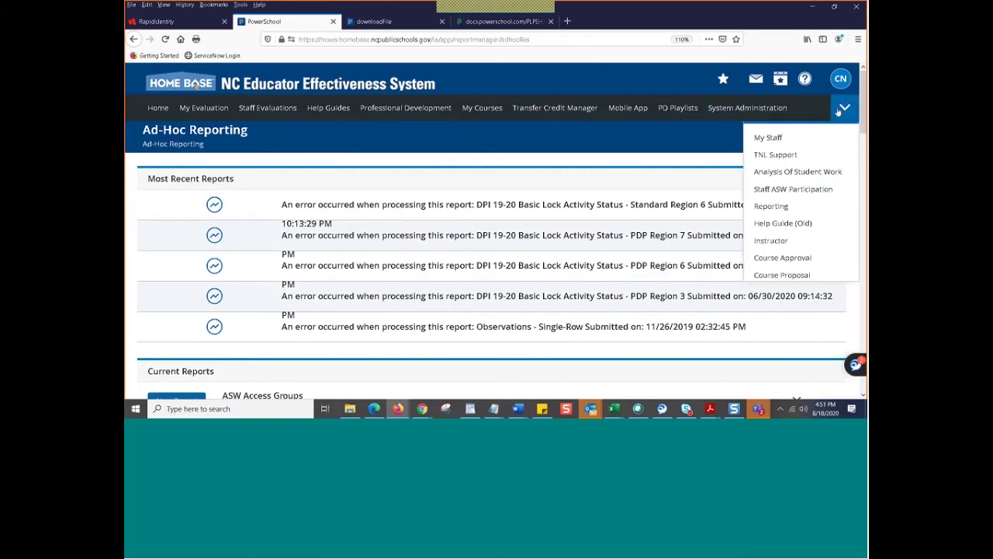
left_click(764, 138)
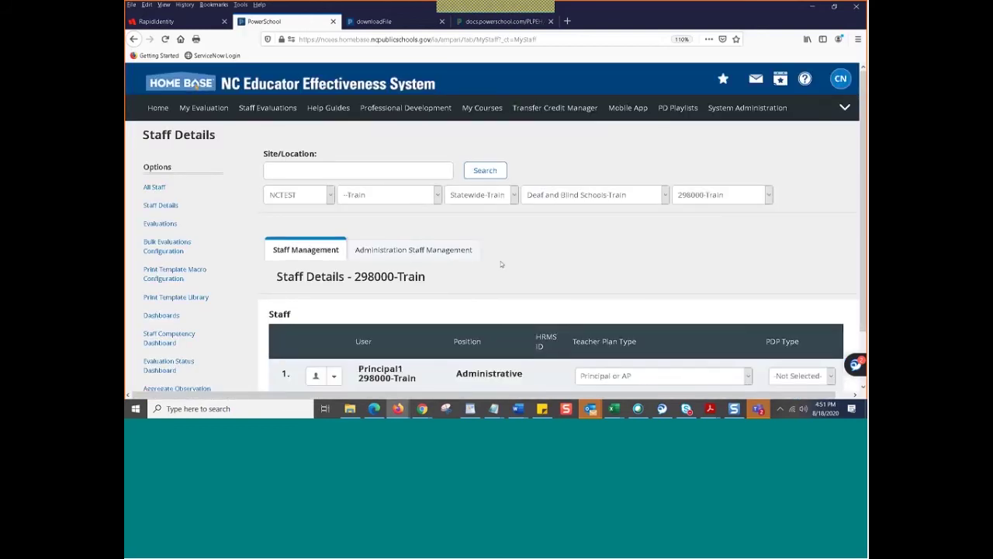
left_click(299, 194)
left_click(291, 224)
left_click(363, 195)
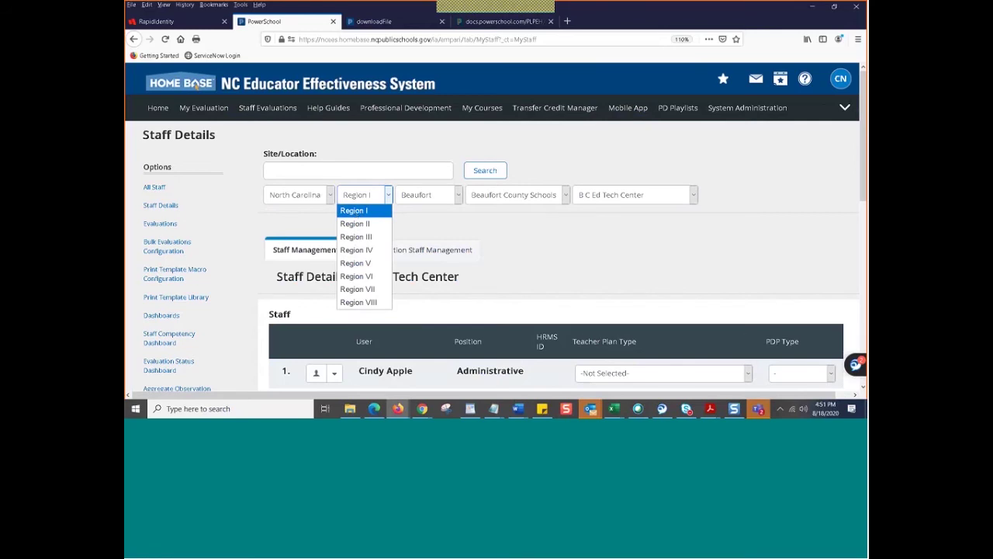
left_click(612, 195)
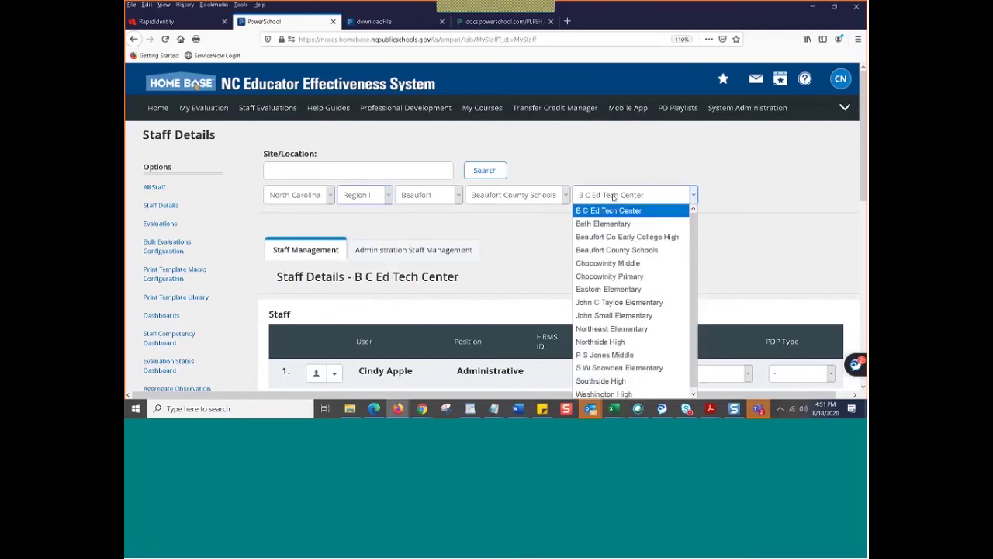
left_click(618, 238)
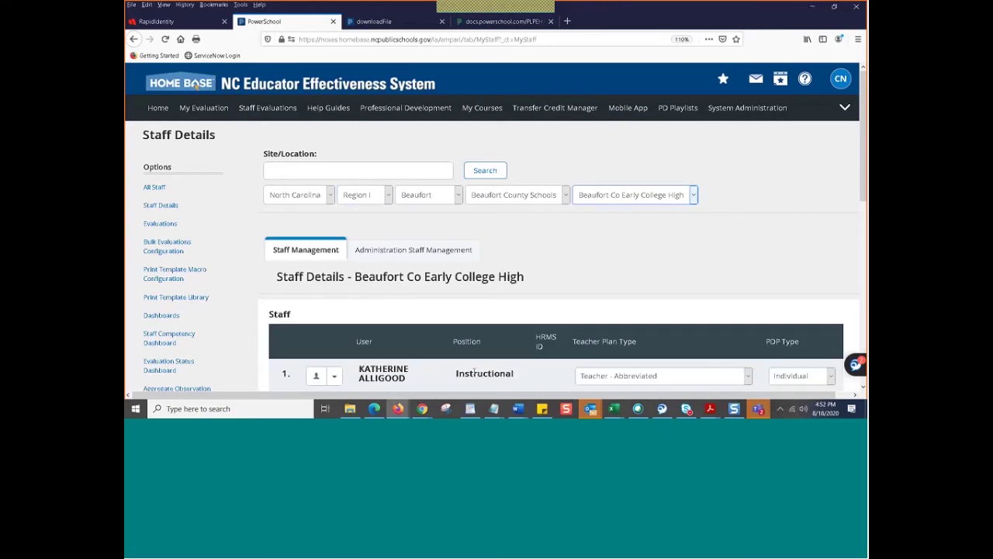
- View the Teacher Plan Type and PDP Type options for the first staff member without changing them
left_click(649, 376)
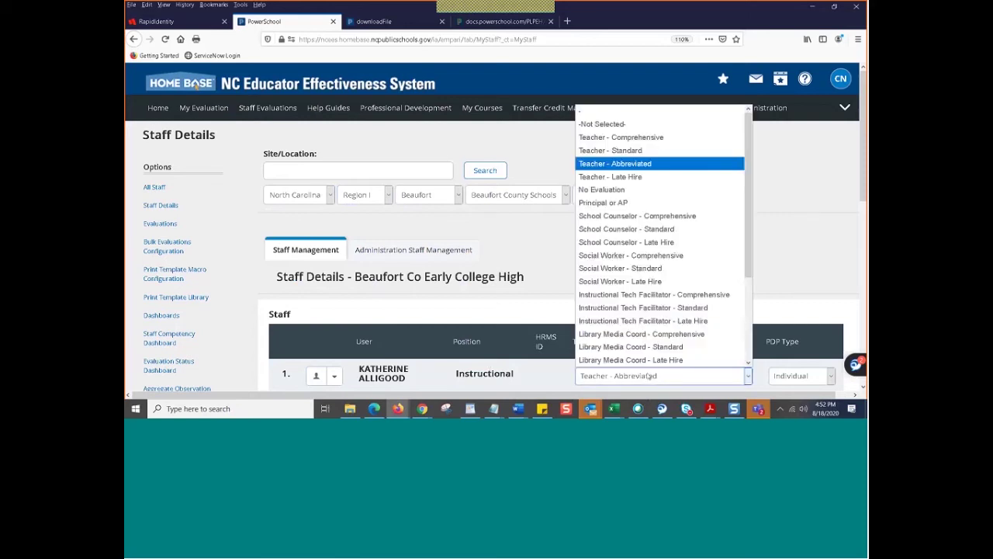
left_click(649, 376)
left_click(816, 377)
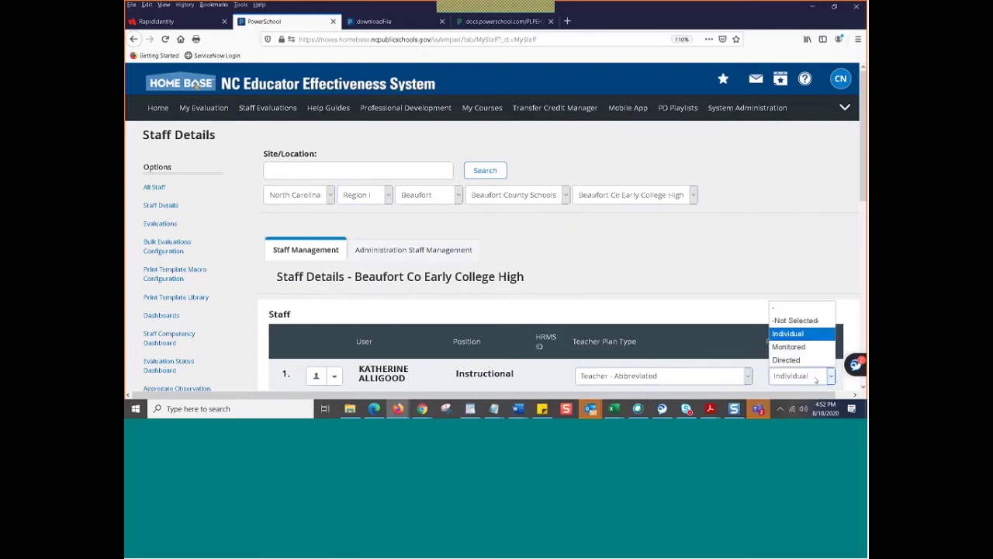
left_click(817, 378)
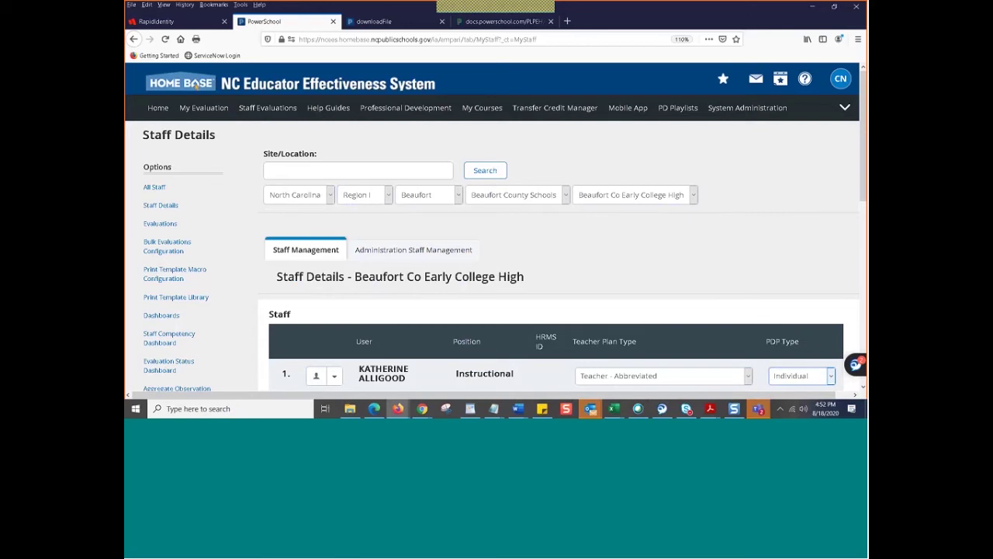
- View the All Staff list for Beaufort Co Early College High and return to the Administration page
left_click(161, 226)
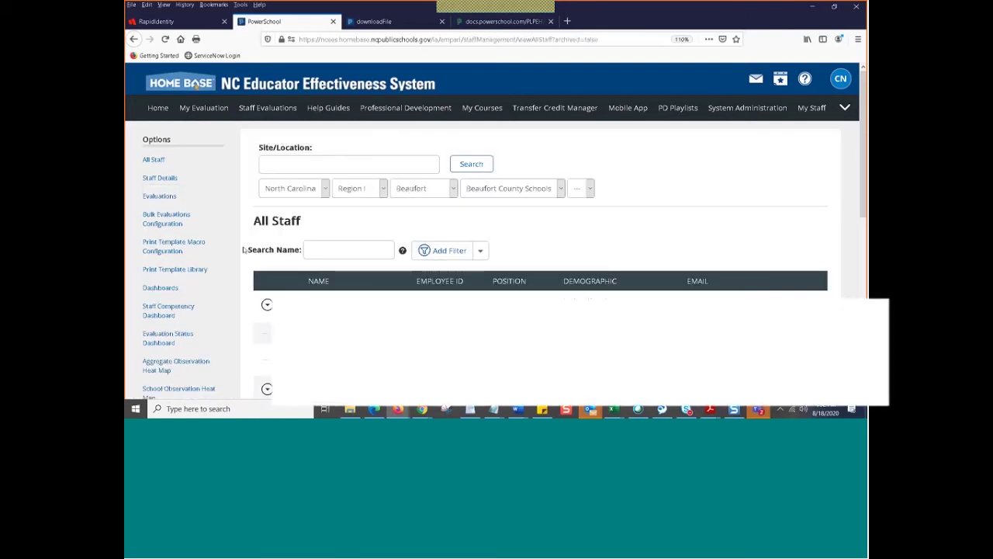
left_click(153, 159)
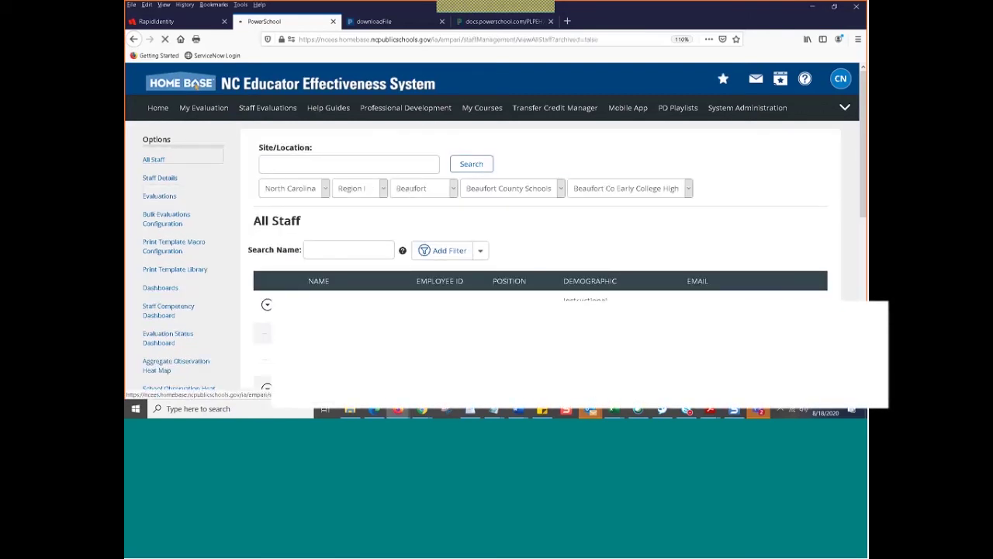
left_click(747, 108)
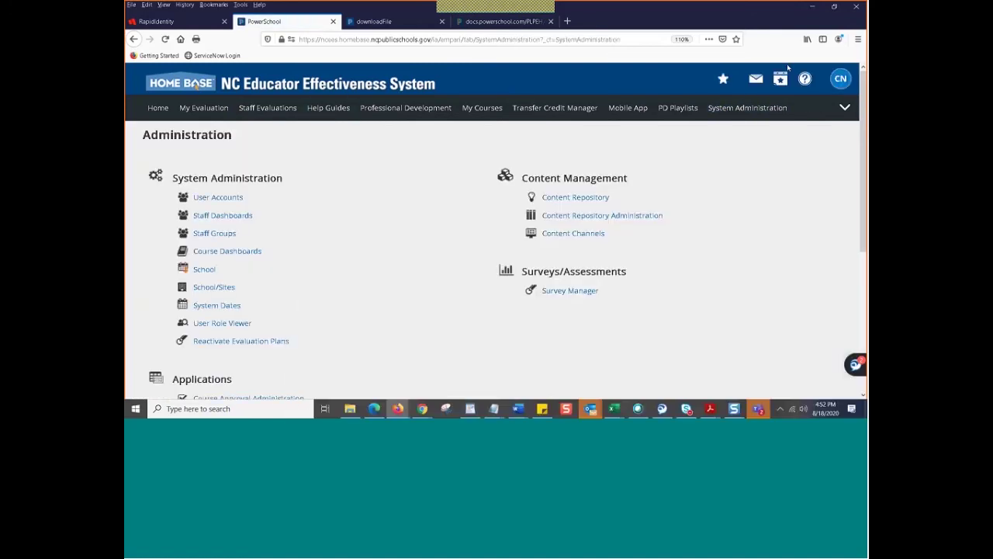
- Reopen My Staff and view the school's administrators under Administration Staff Management
left_click(841, 108)
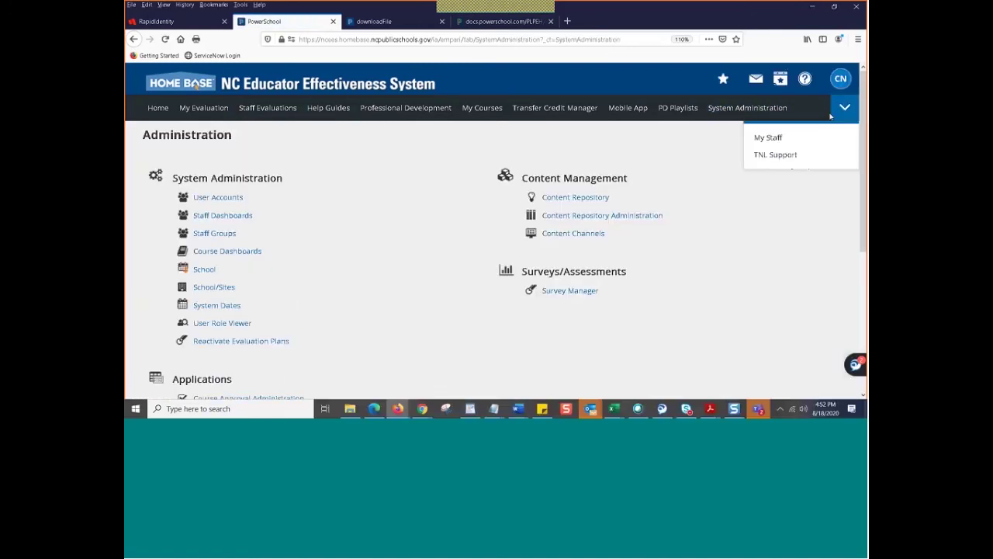
left_click(781, 141)
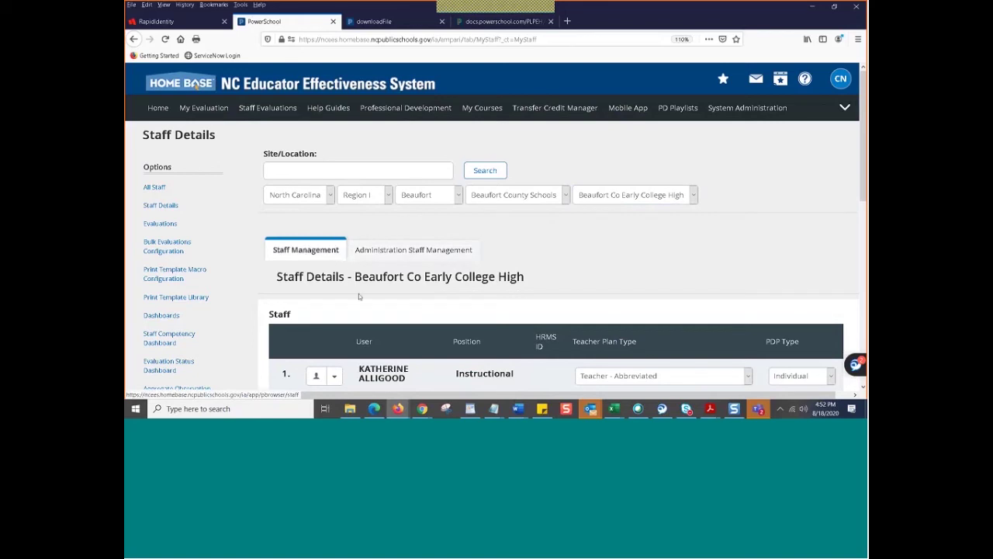
left_click(458, 250)
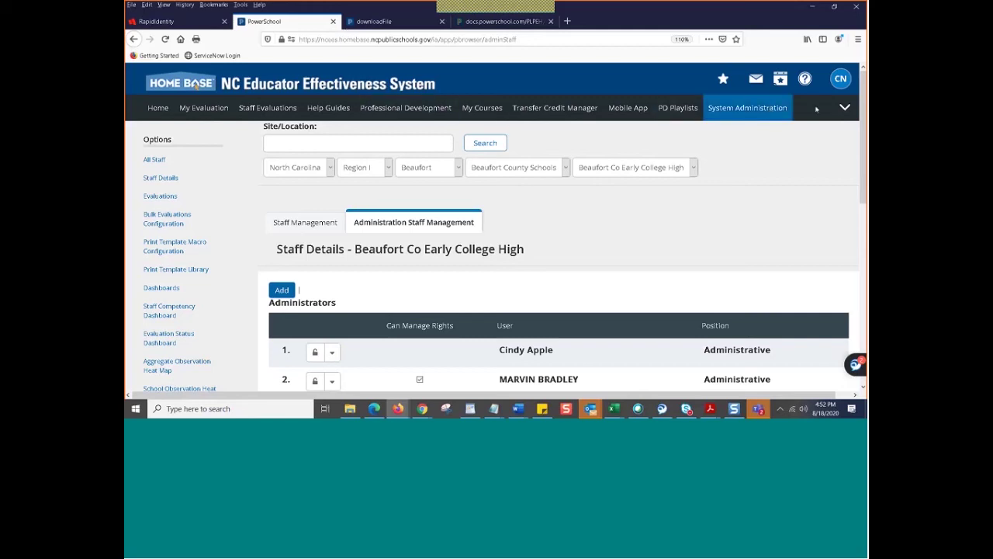
- Open Reporting, select the Quick Reports module and view its list of available reports
left_click(844, 107)
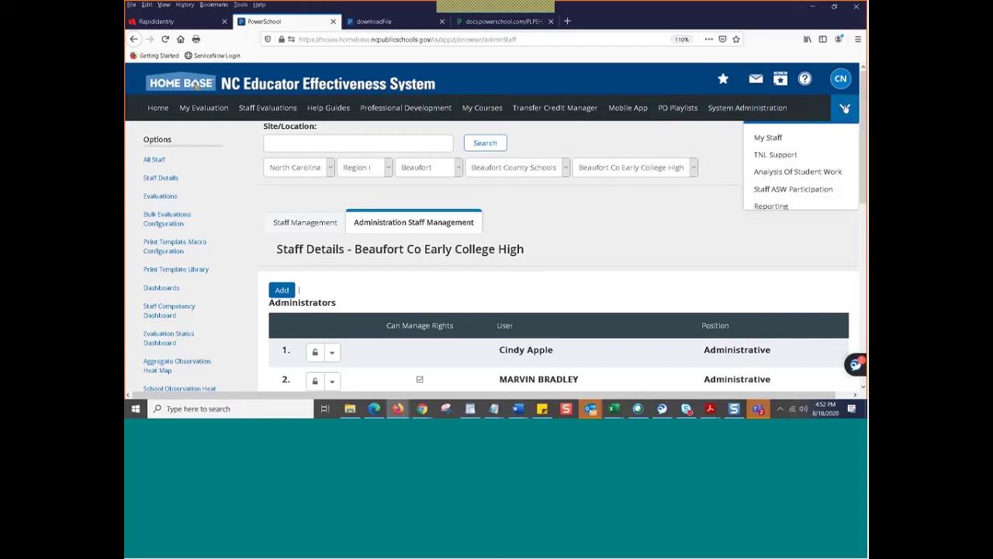
left_click(784, 207)
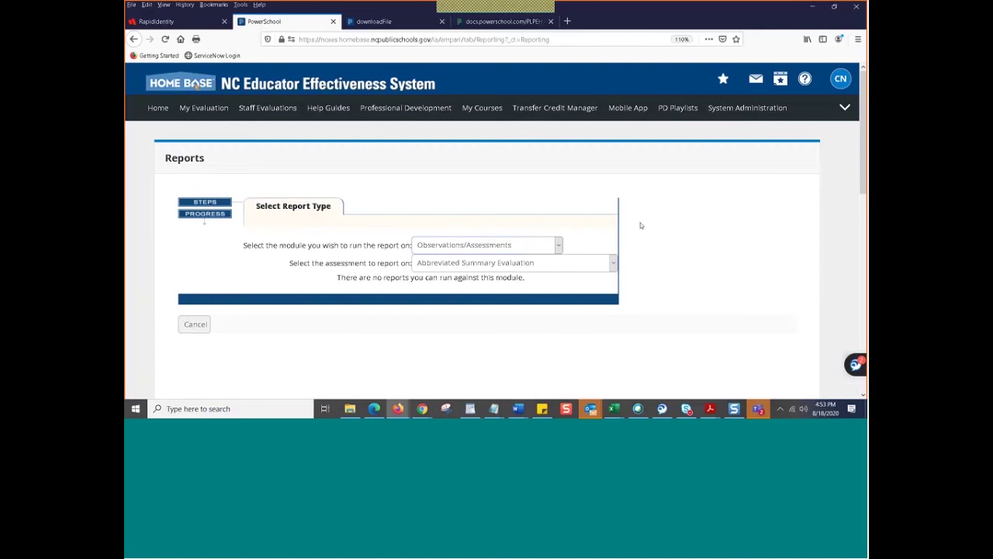
left_click(546, 249)
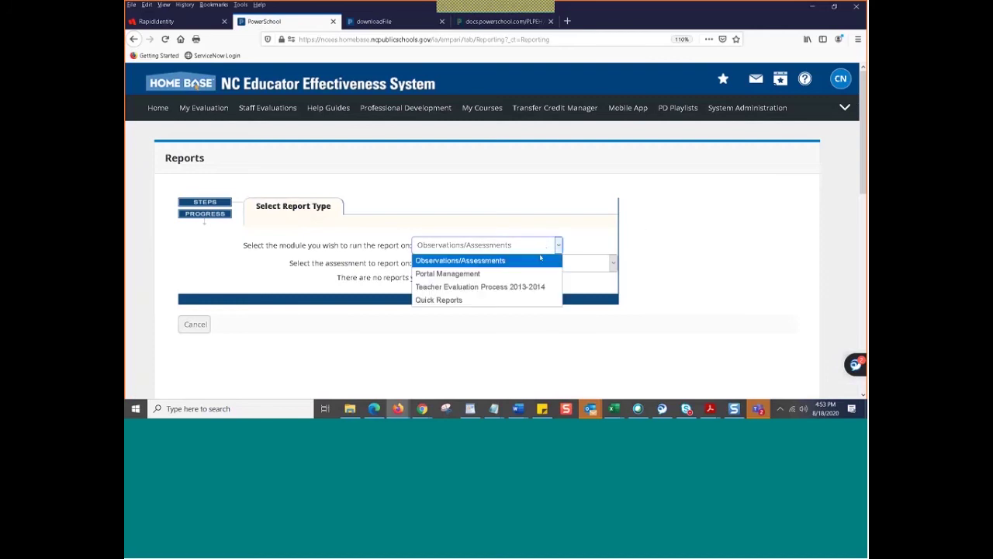
left_click(481, 299)
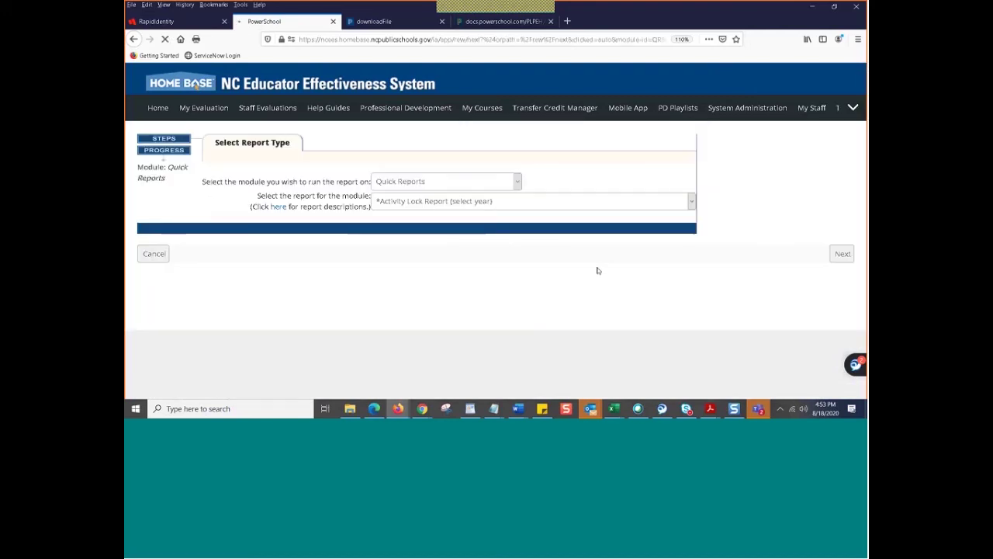
left_click(496, 206)
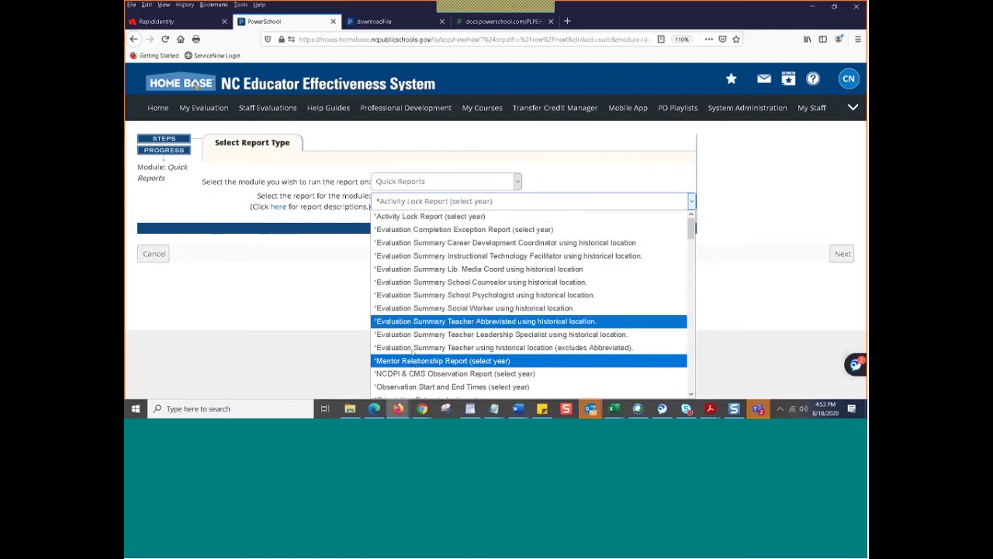
left_click(271, 279)
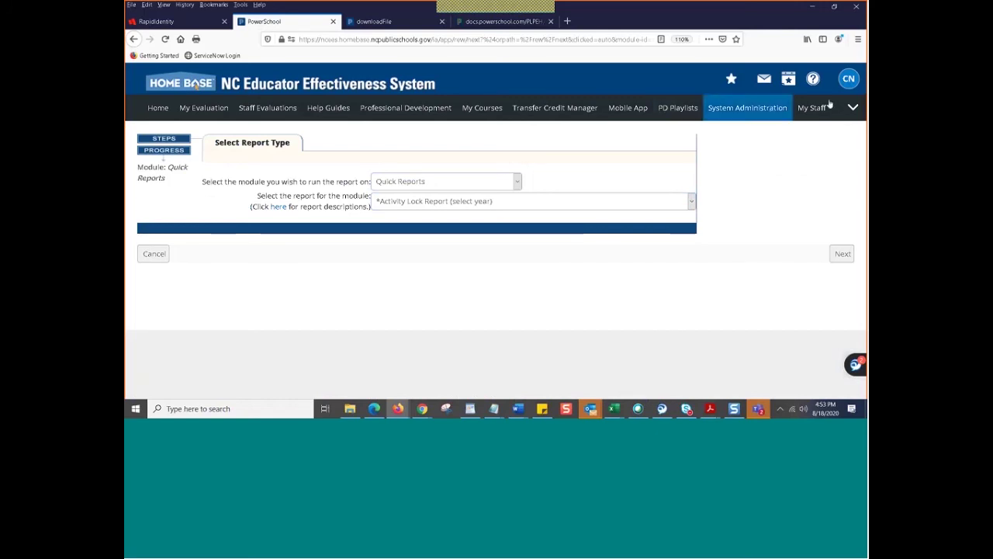
- Return to the Reporting start page and examine the My Reports and My Ad-Hoc Reports sections
left_click(852, 107)
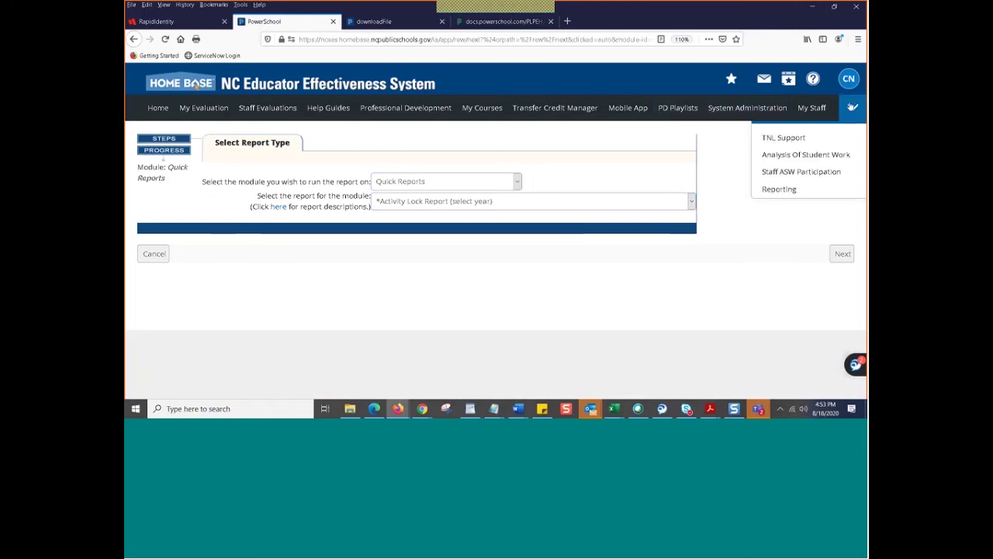
left_click(771, 191)
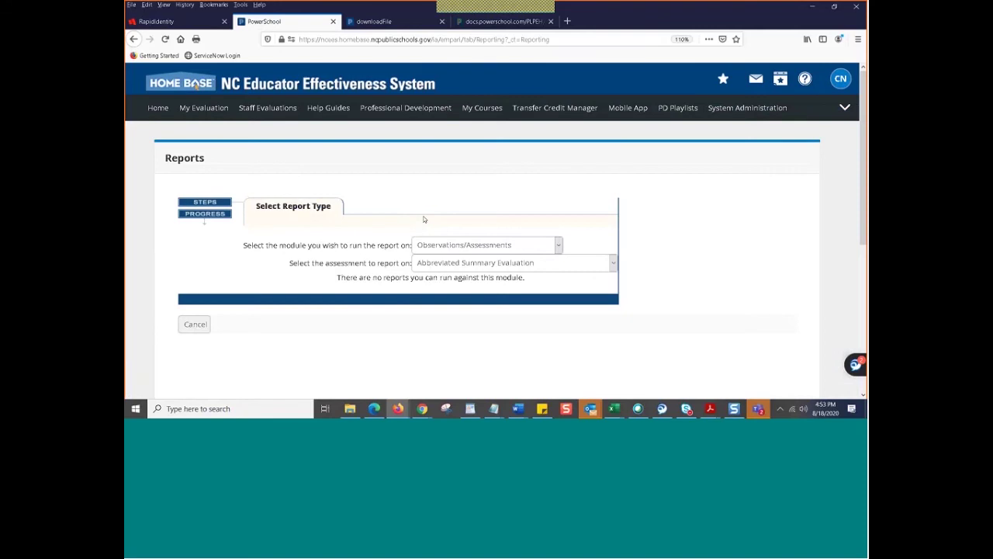
scroll(404, 238, "down", 5)
scroll(404, 242, "down", 6)
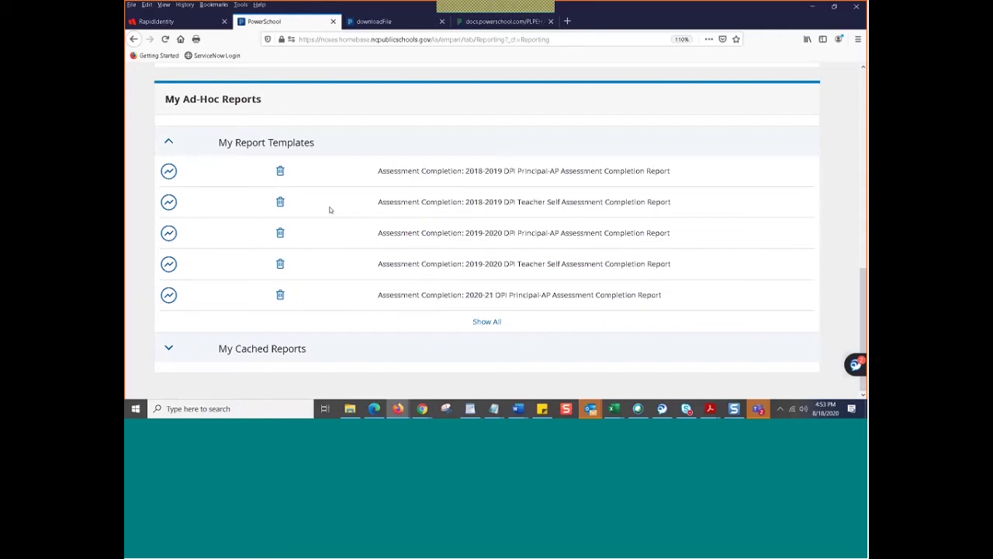
scroll(329, 209, "up", 5)
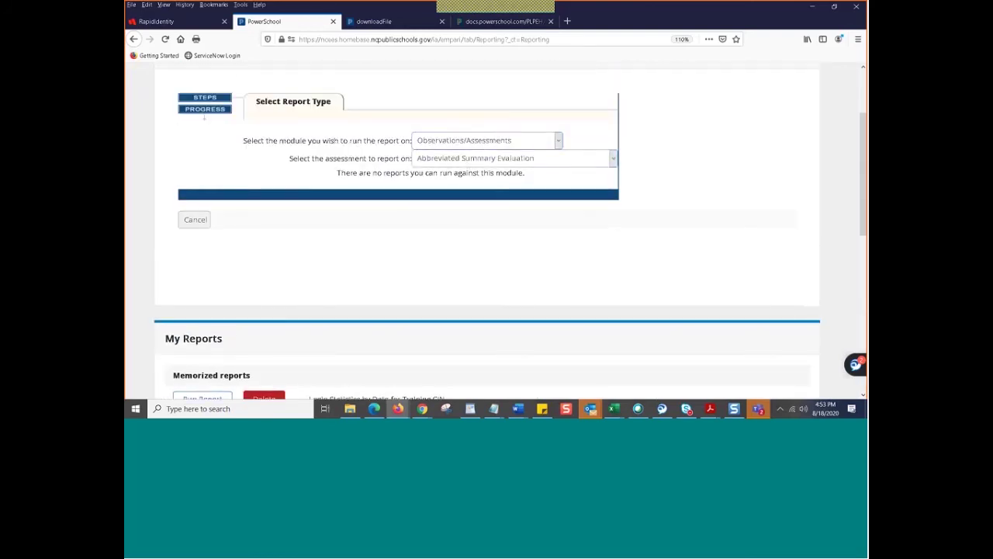
scroll(338, 306, "down", 3)
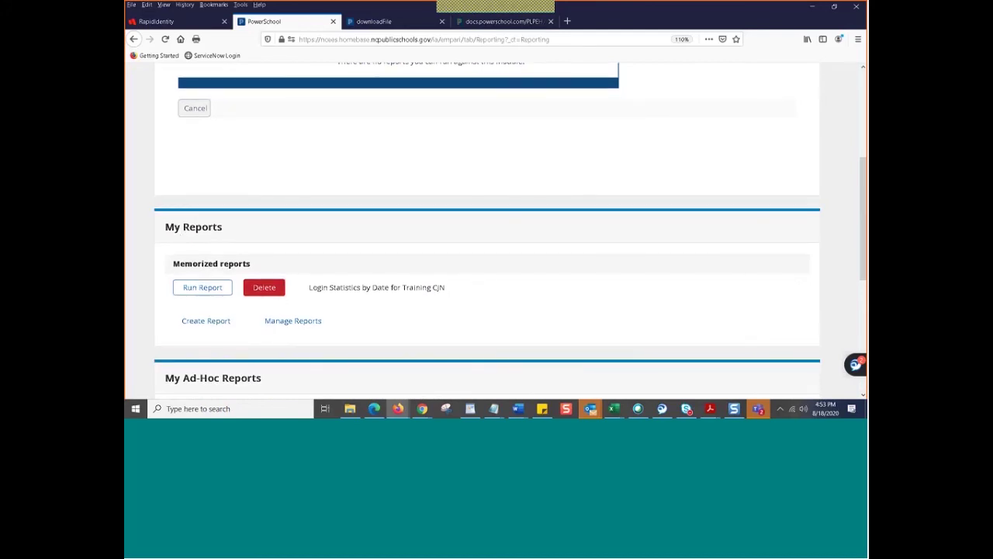
scroll(641, 189, "up", 1)
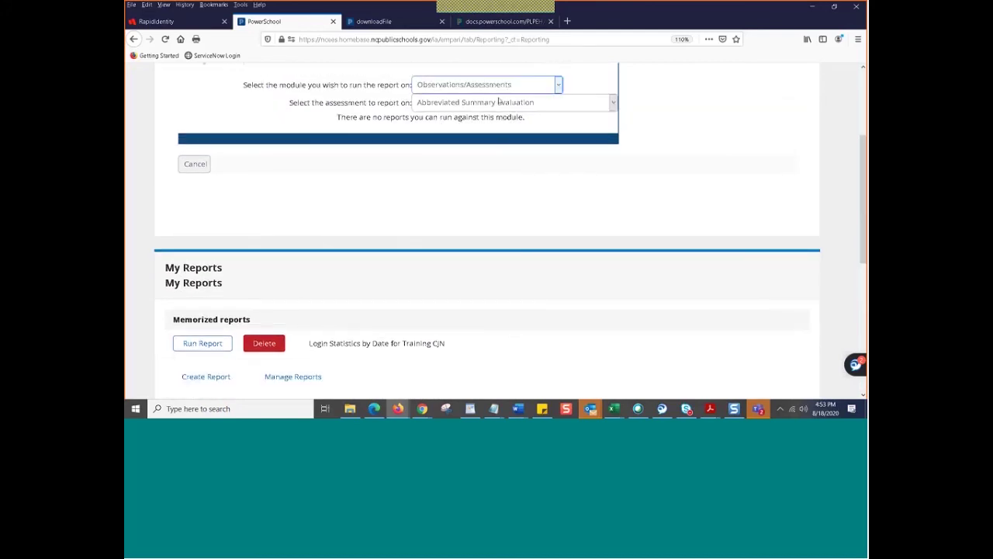
- Review the My Reports section below the report type selection and open the My Evaluation page
scroll(282, 377, "down", 1)
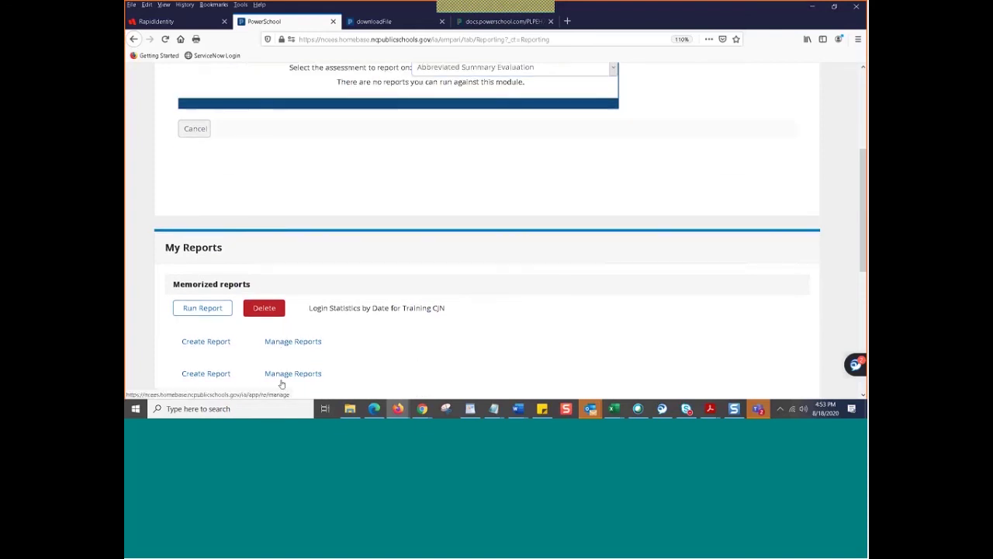
scroll(368, 319, "up", 4)
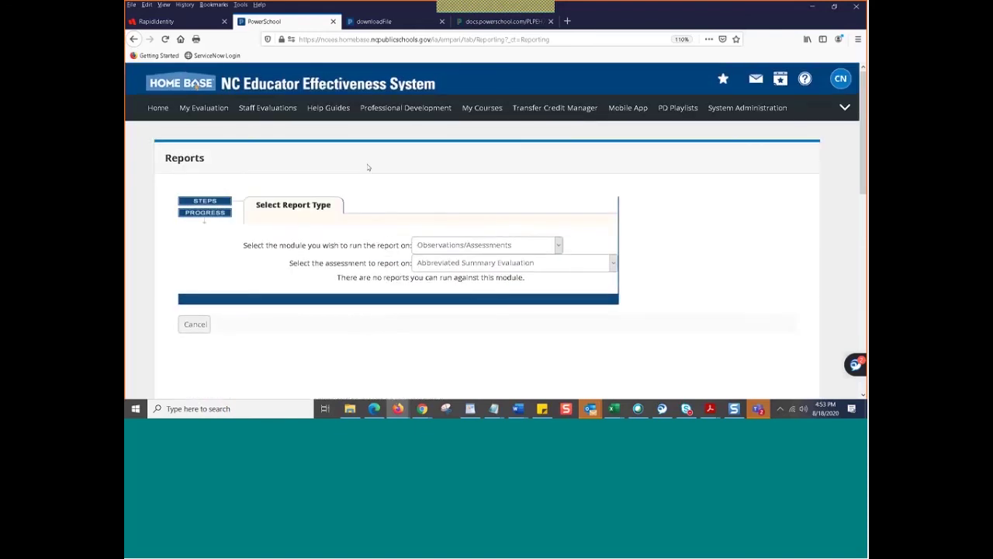
left_click(204, 109)
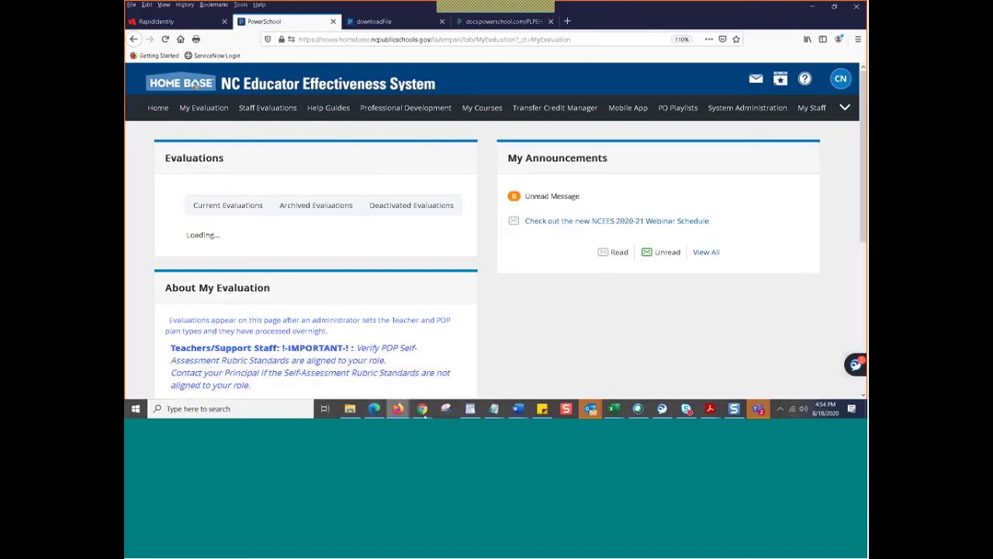
- Switch to the NCEES NEW USER BASICS slideshow in Chrome and go back from the Mobile App slide to the Home slide
mouse_move(422, 410)
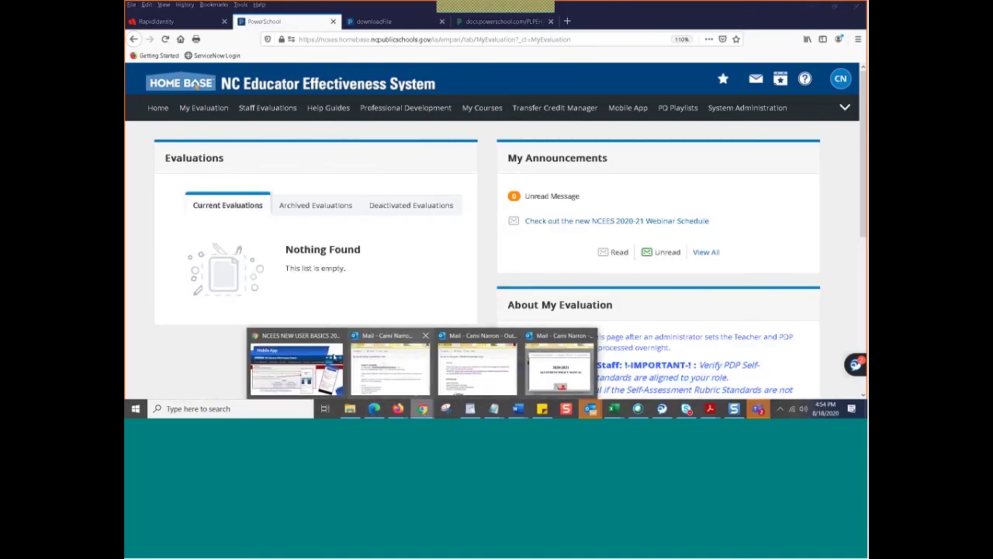
left_click(322, 343)
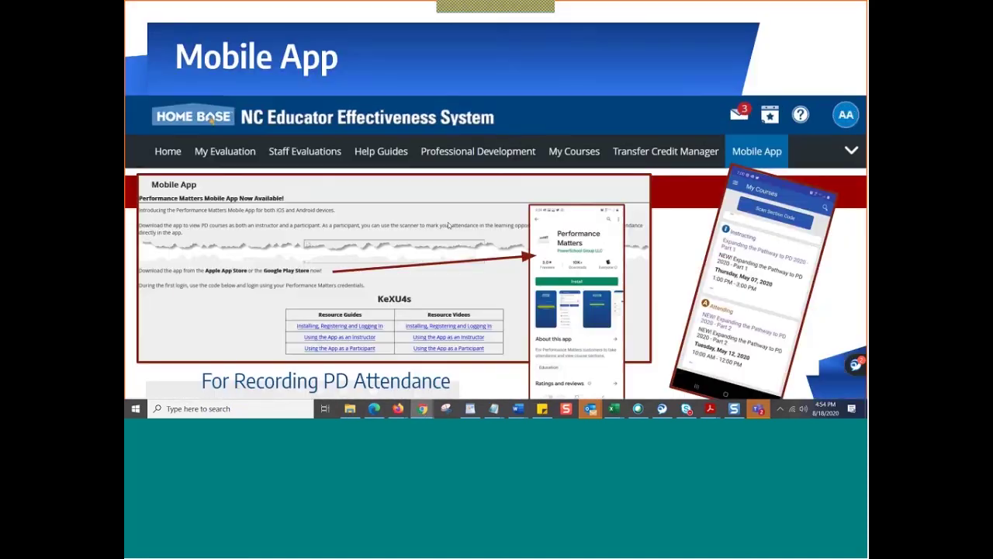
key("Left")
key("Left")
key("Left")
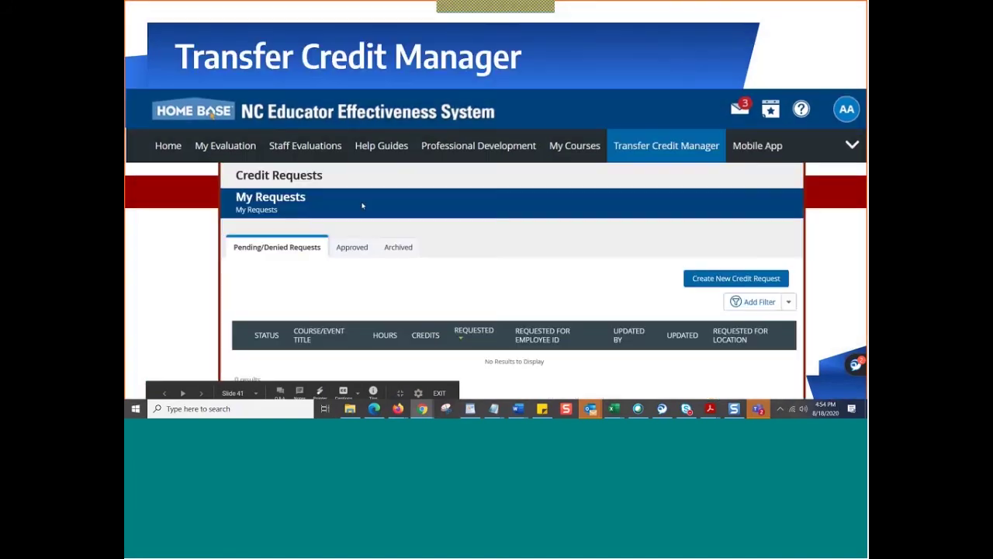
key("Left")
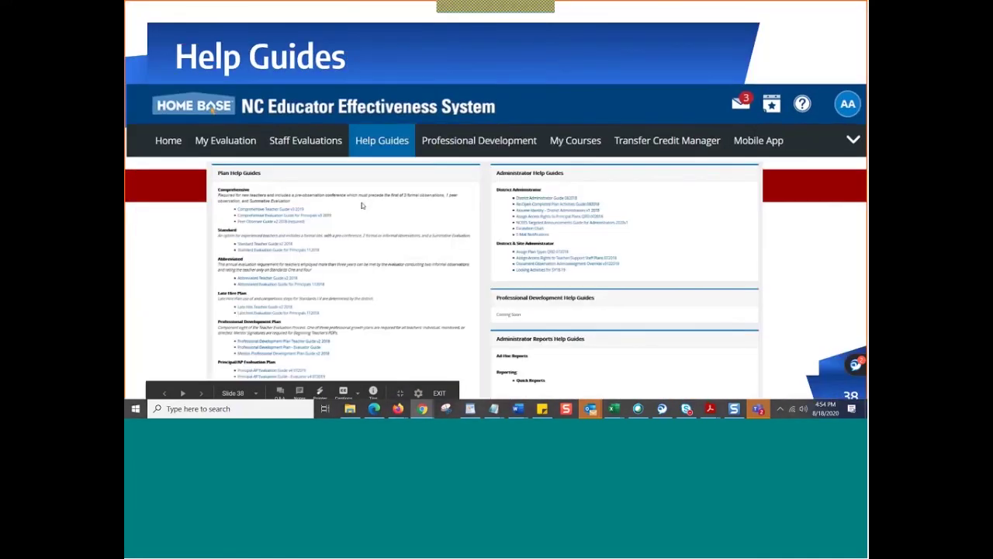
key("Left")
key("Left")
key("Left")
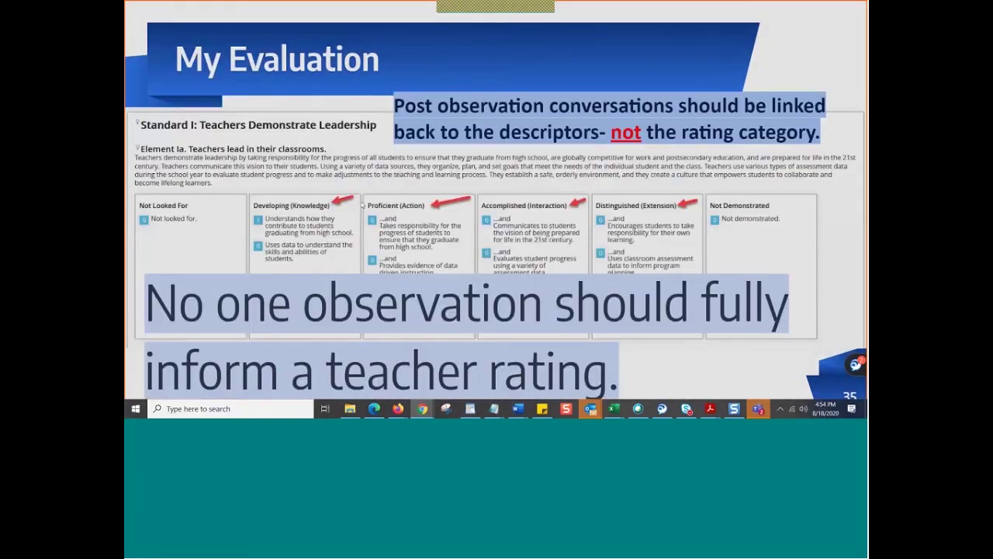
key("Left")
key("Left")
key("Left")
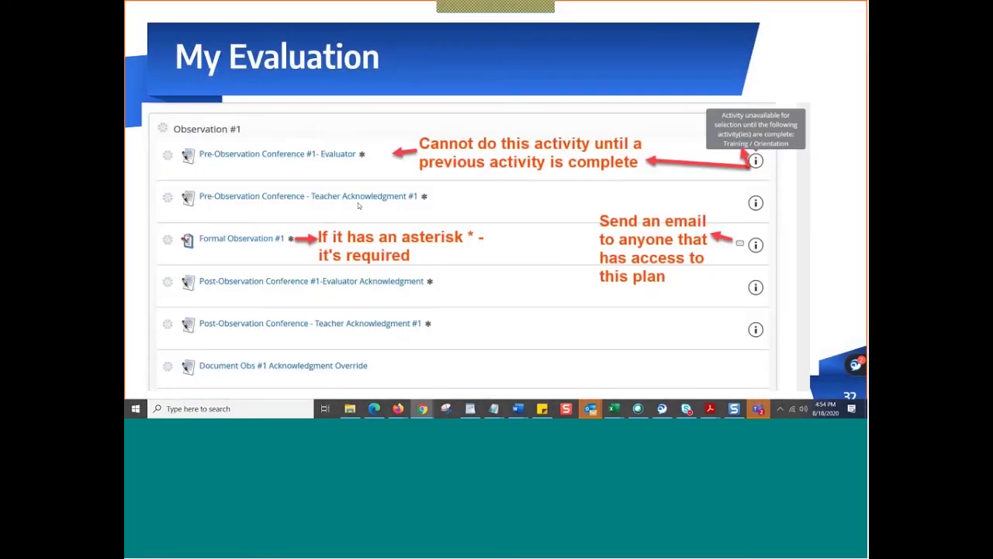
key("Left")
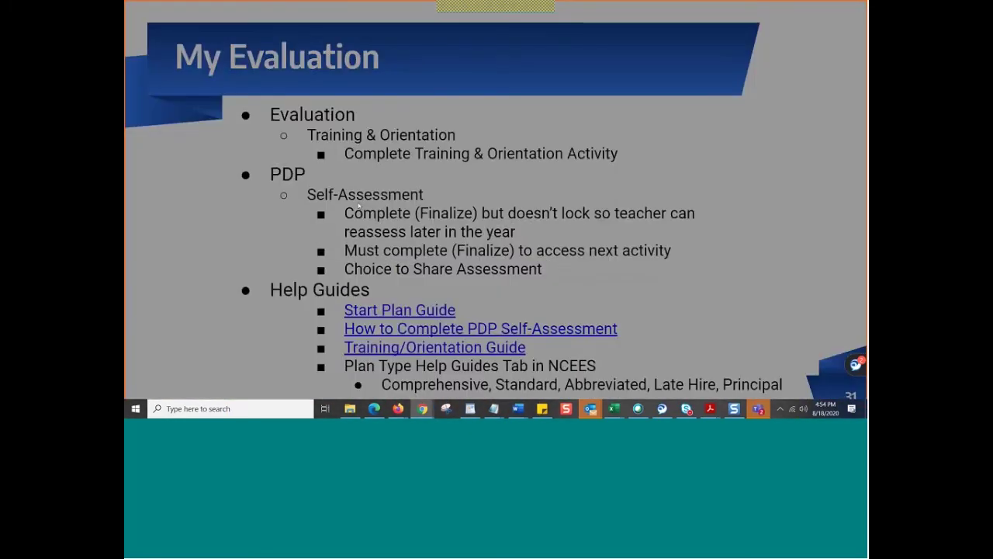
key("Left")
key("Left")
key("Left")
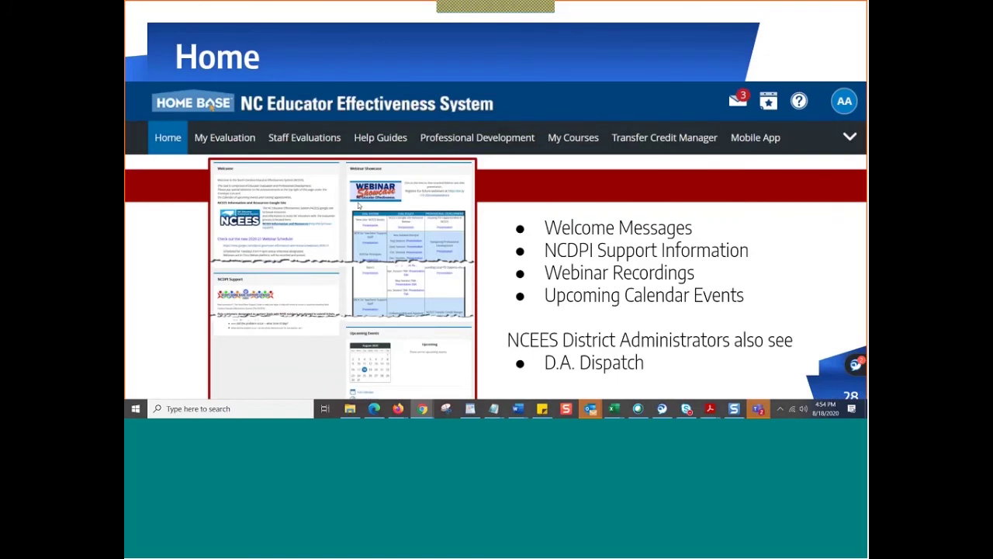
- Advance through the My Evaluation slides, past the plan completion status icons, to slide 31 on Evaluation, PDP and Help Guides
key("Right")
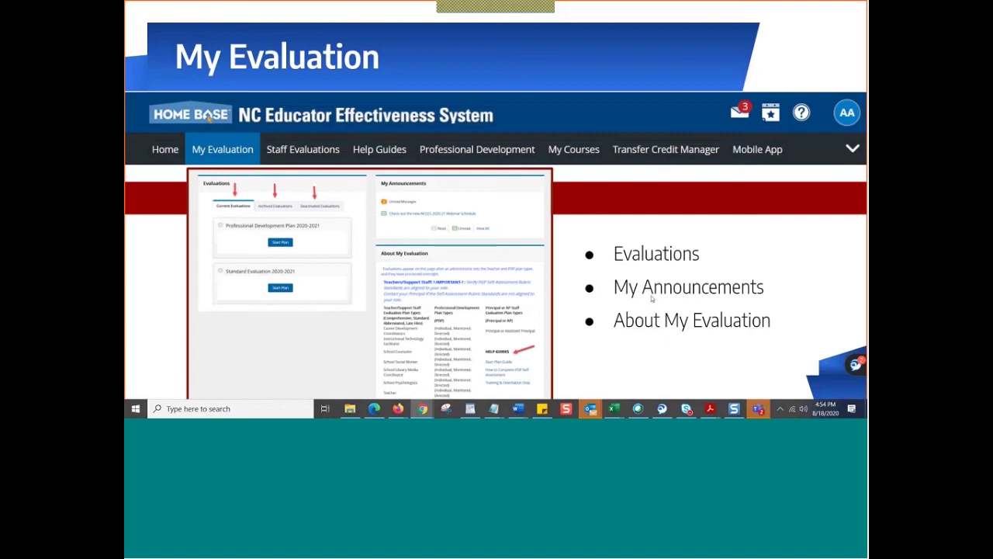
left_click(327, 294)
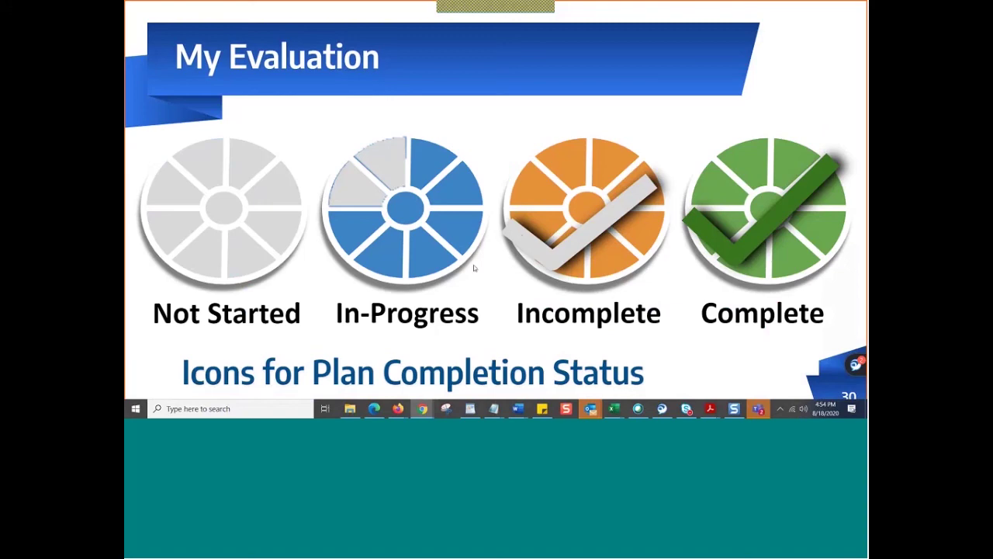
left_click(642, 310)
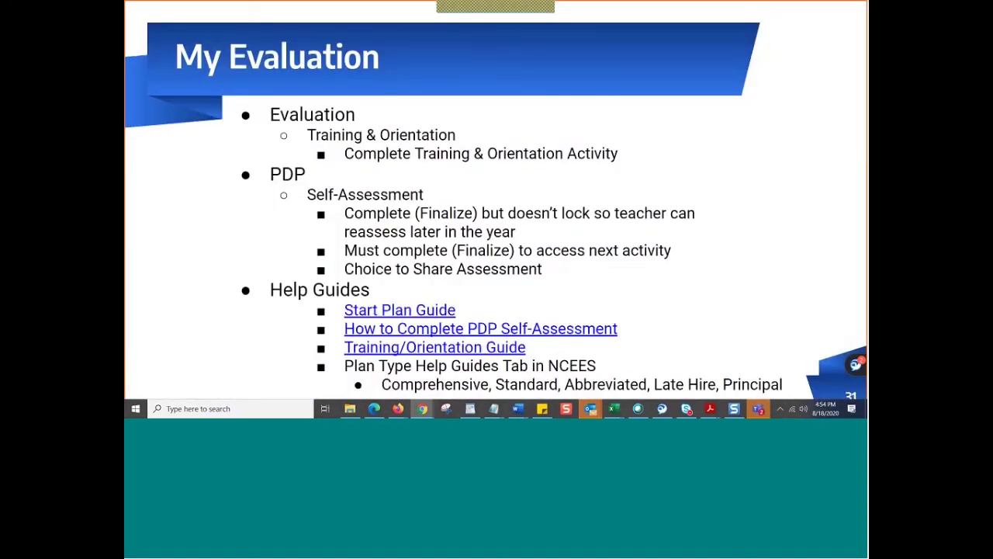